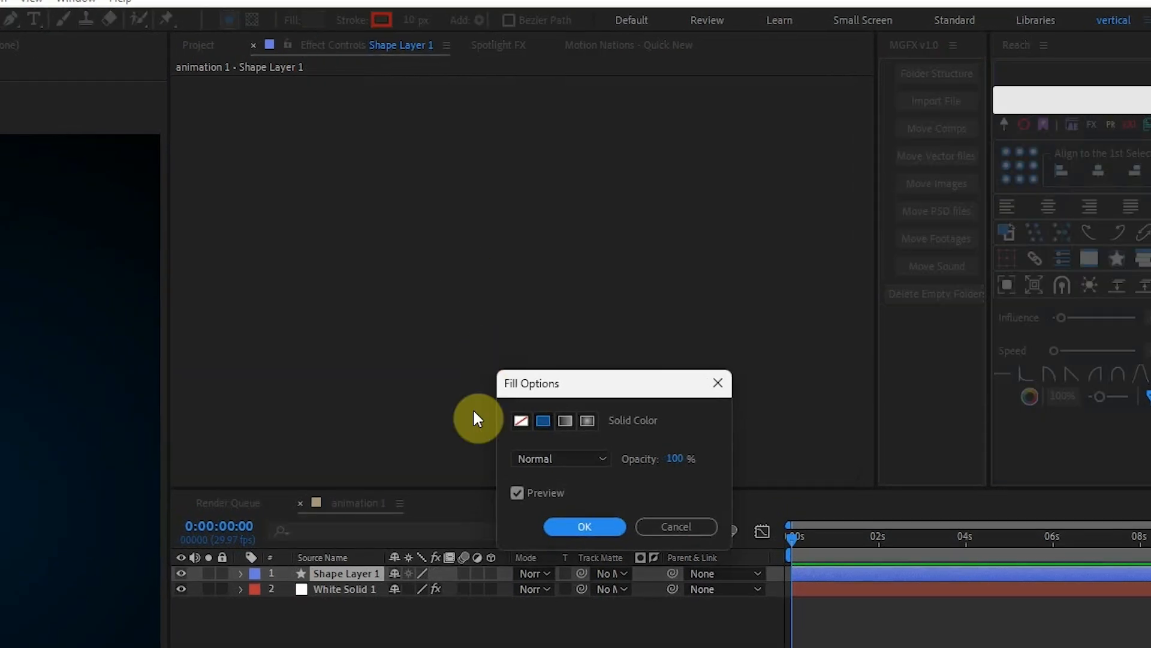
Turn off the shape fill and draw a straight horizontal line across the middle of the composition with the Pen tool.
{"action": "left_click", "coordinate": [579, 526]}
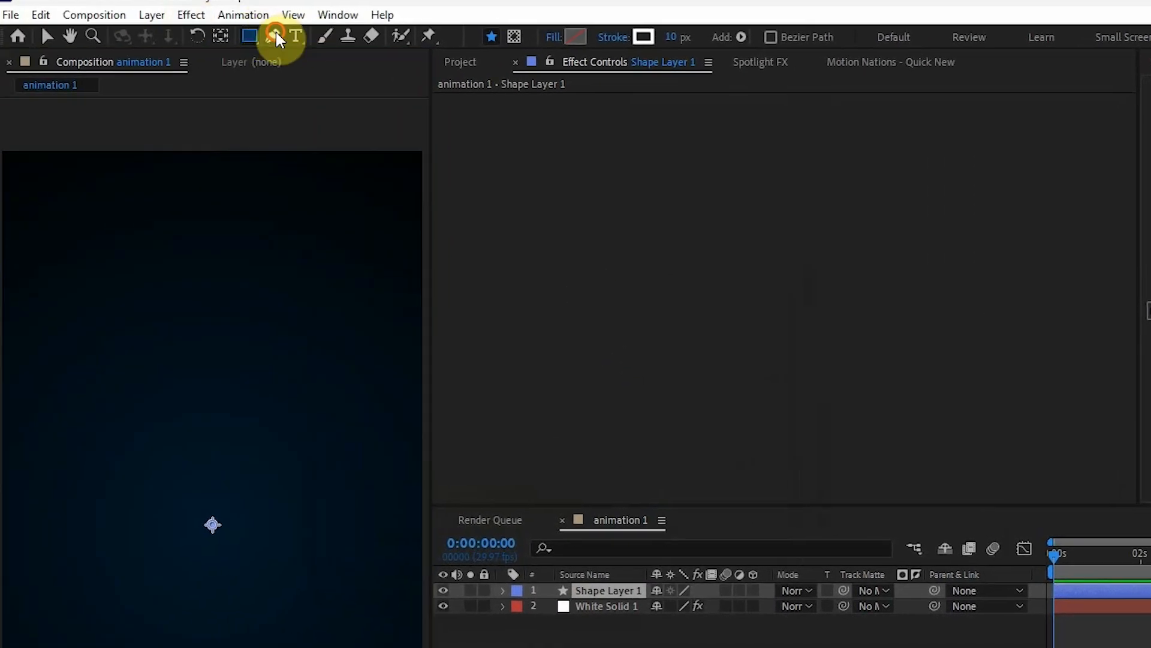
{"action": "left_click", "coordinate": [10, 20]}
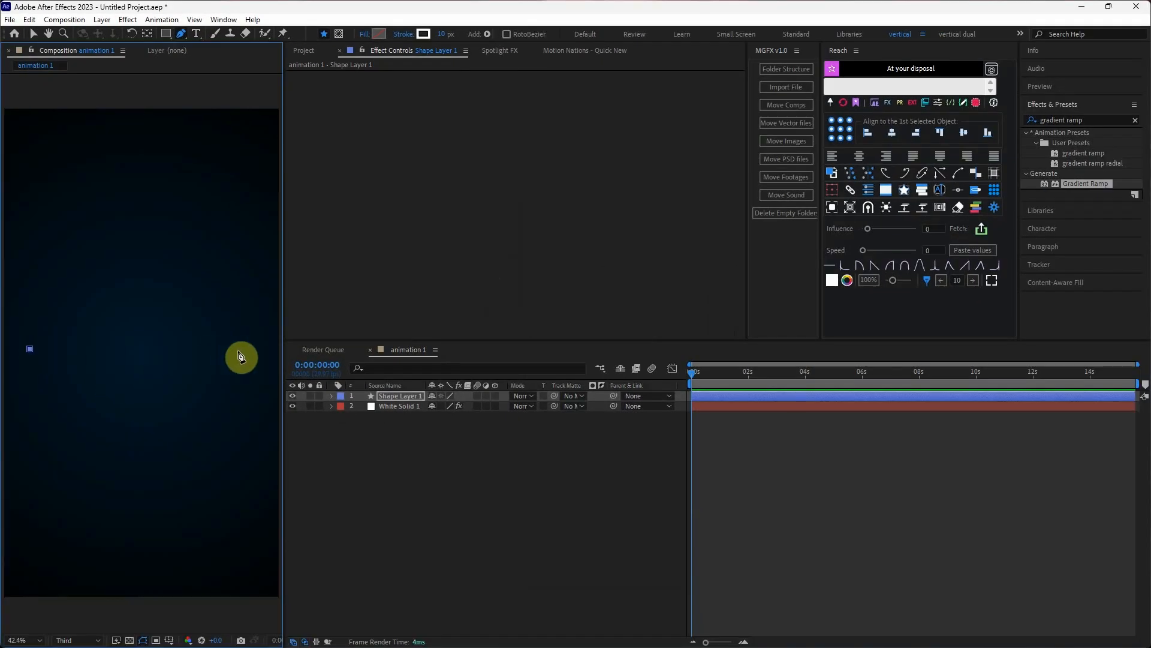
{"action": "left_click", "coordinate": [252, 348]}
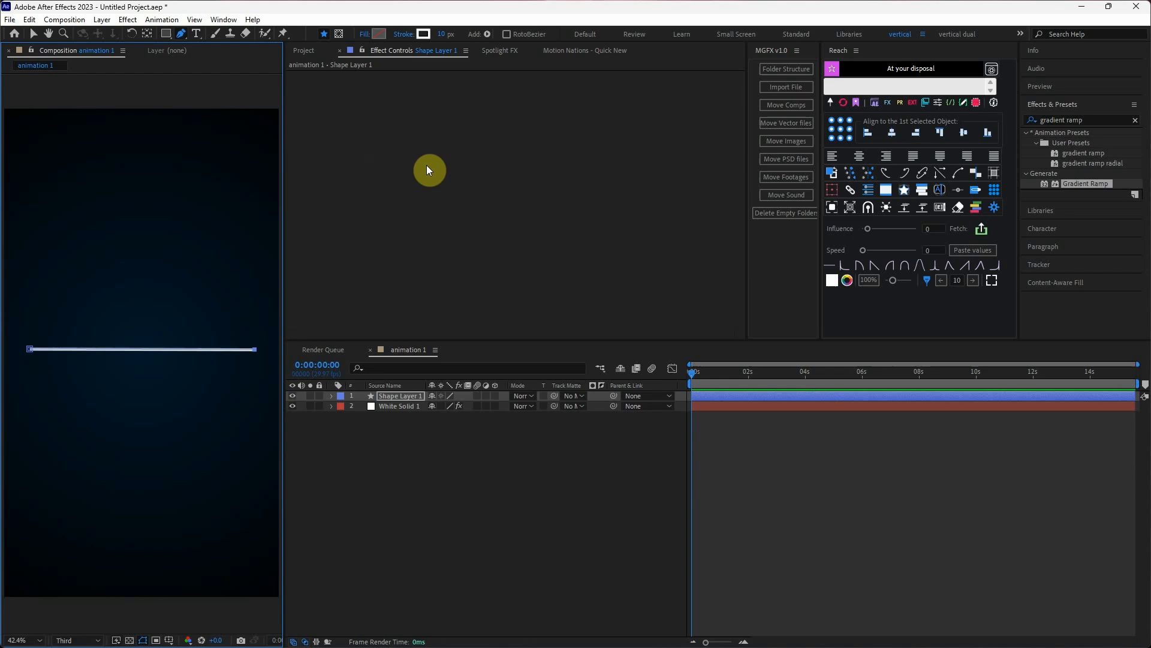
Set the line's stroke to bright cyan-blue 00CCFF with a width of 15 px.
{"action": "left_click", "coordinate": [424, 34]}
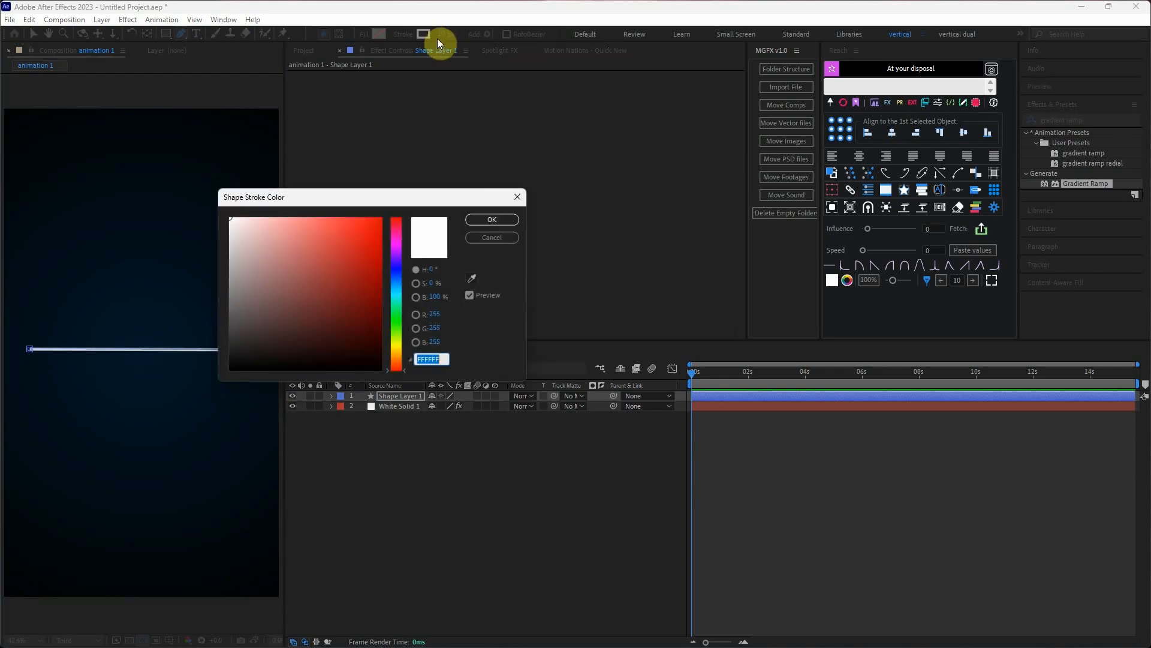
{"action": "left_click", "coordinate": [383, 216]}
{"action": "left_click", "coordinate": [492, 219]}
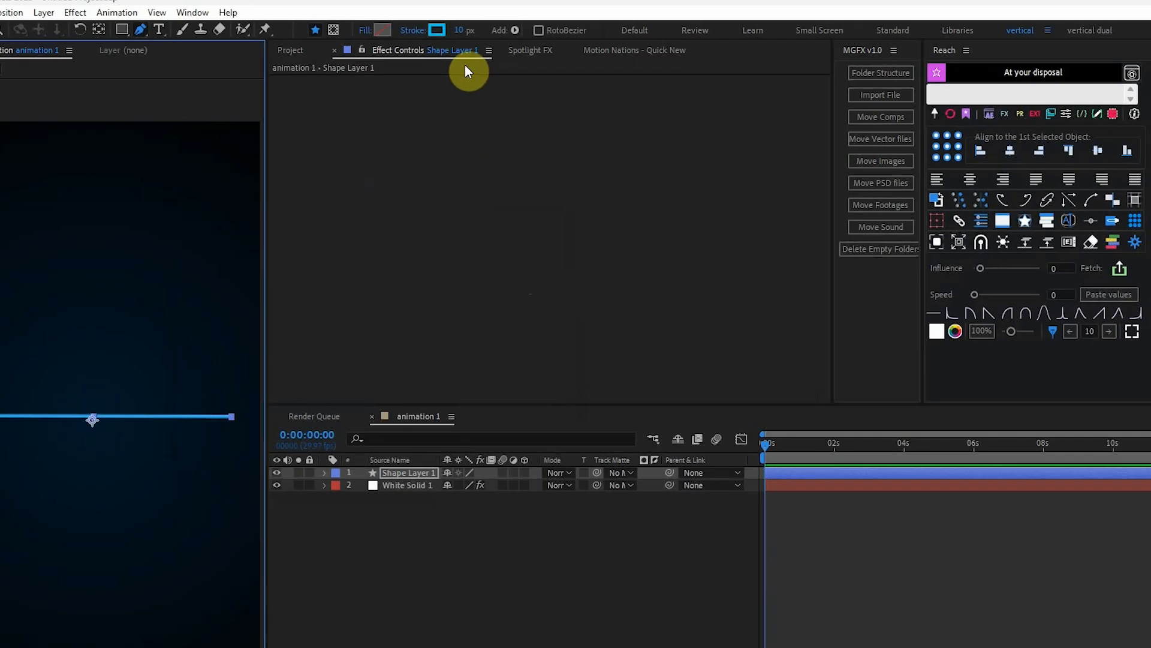
{"action": "left_click", "coordinate": [446, 35]}
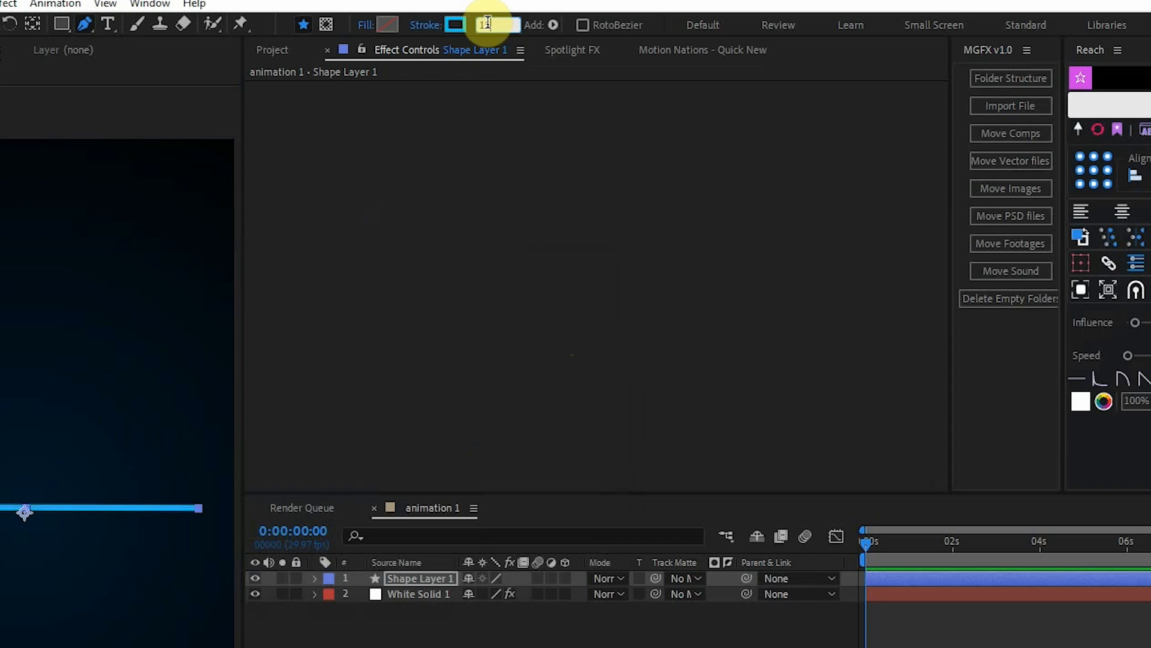
{"action": "key", "text": "Return"}
Duplicate the line's shape layer.
{"action": "left_click", "coordinate": [671, 623]}
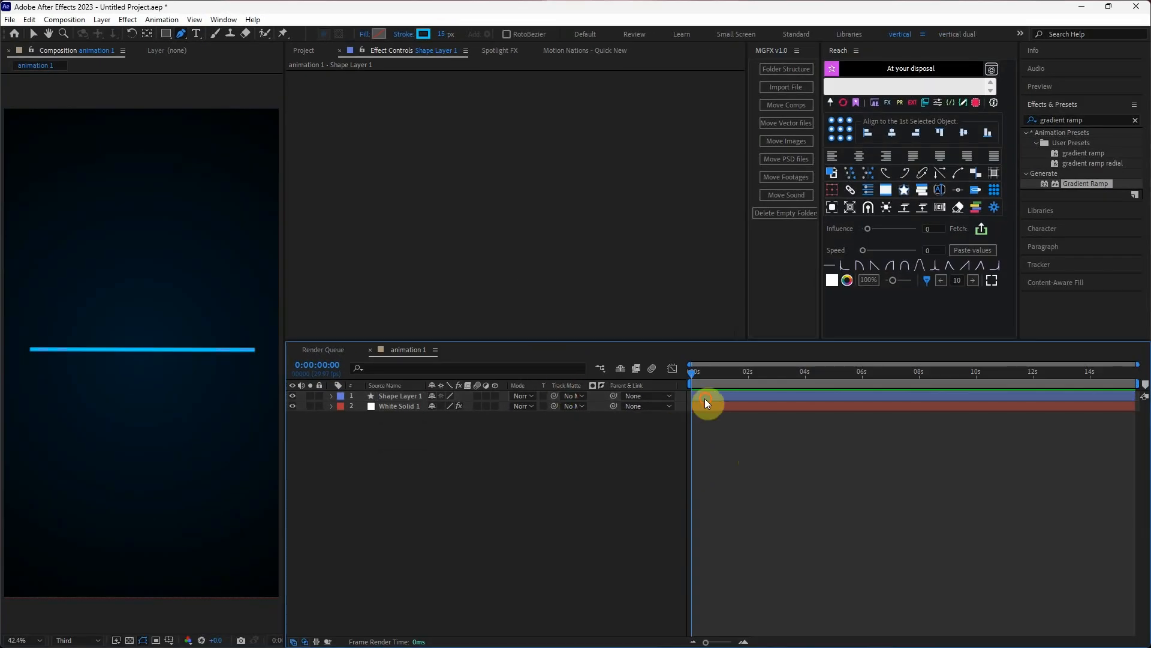
{"action": "left_click", "coordinate": [706, 399]}
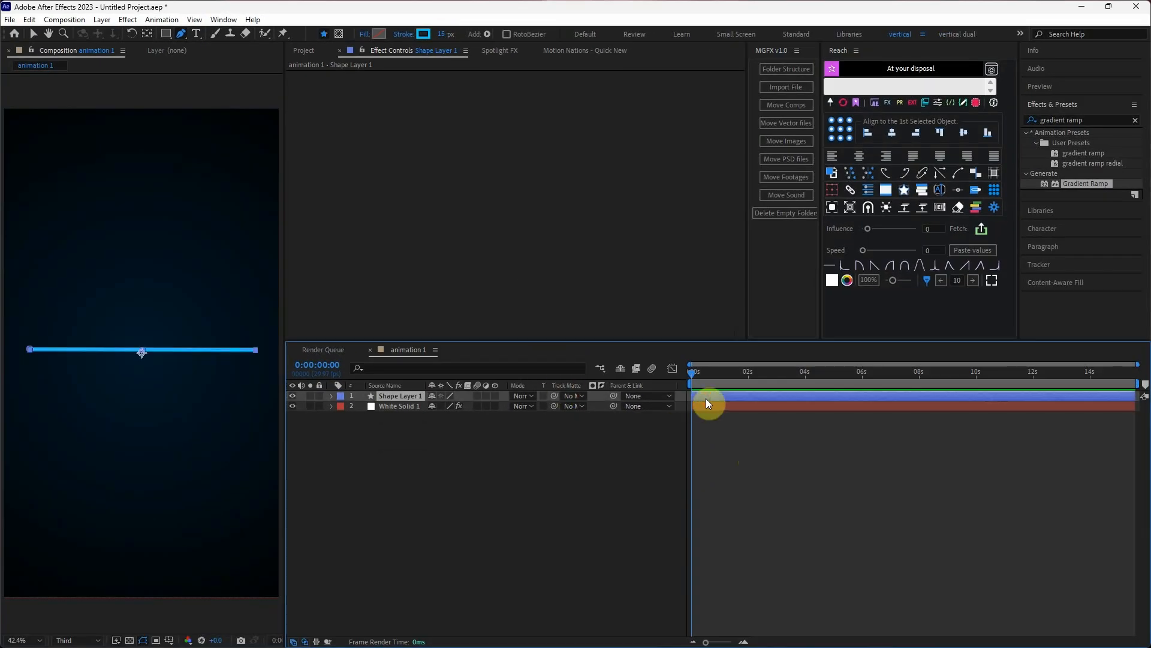
{"action": "key", "text": "ctrl+d"}
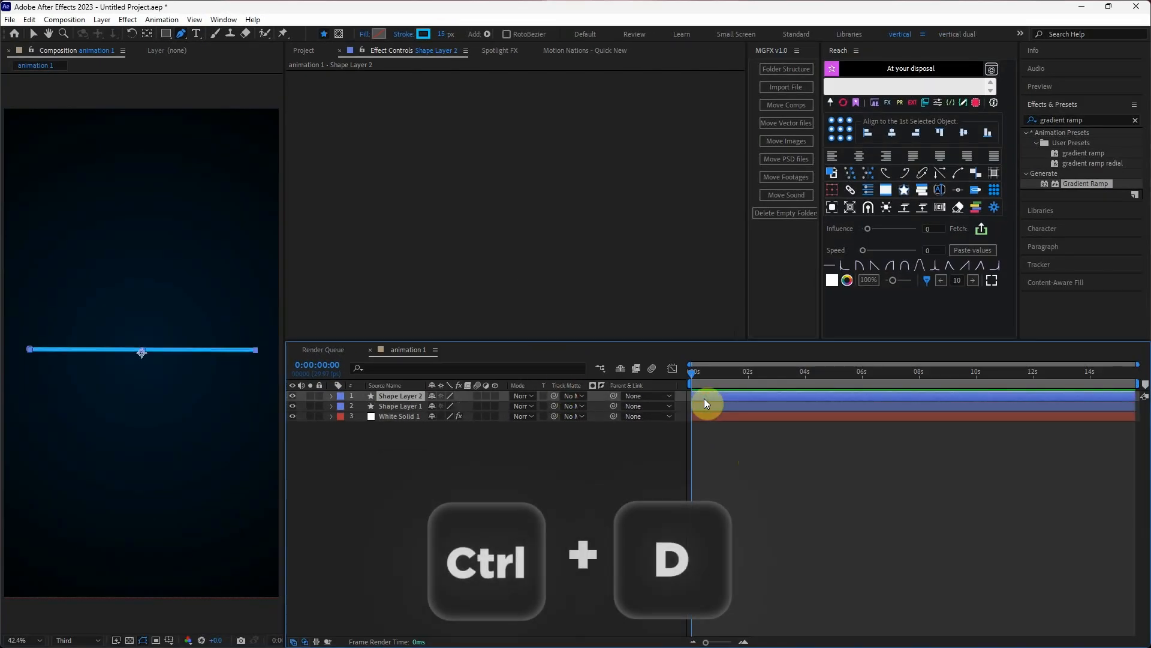
Change the stroke colour of the original line, Shape Layer 1, to dark grey.
{"action": "left_click", "coordinate": [711, 408]}
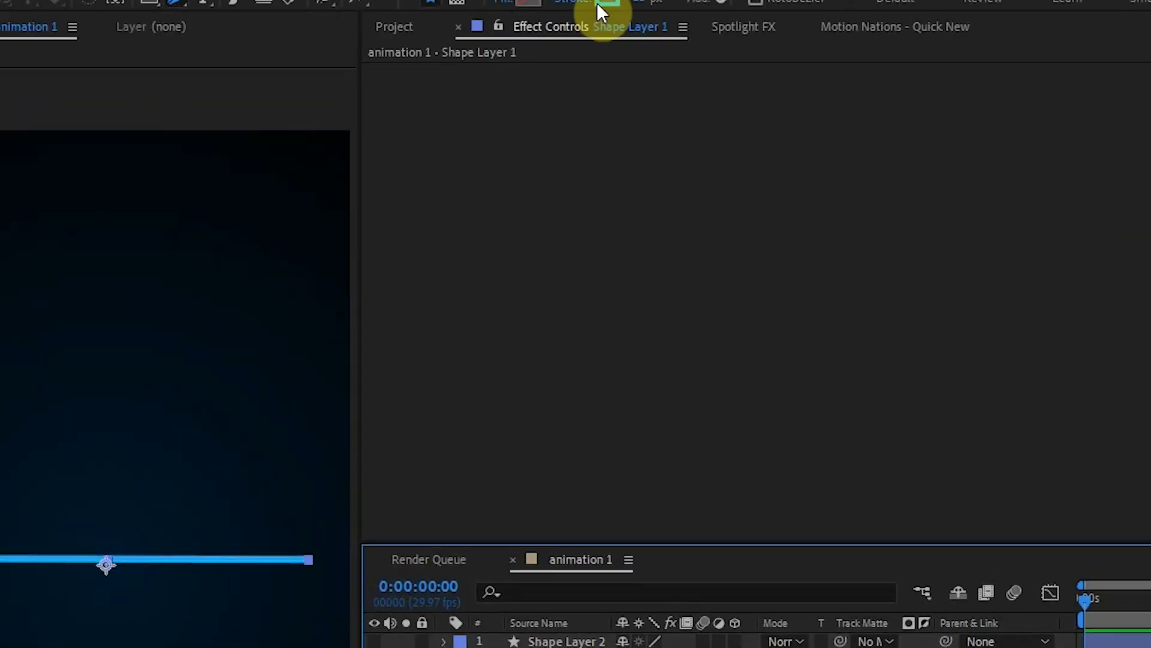
{"action": "left_click", "coordinate": [601, 3]}
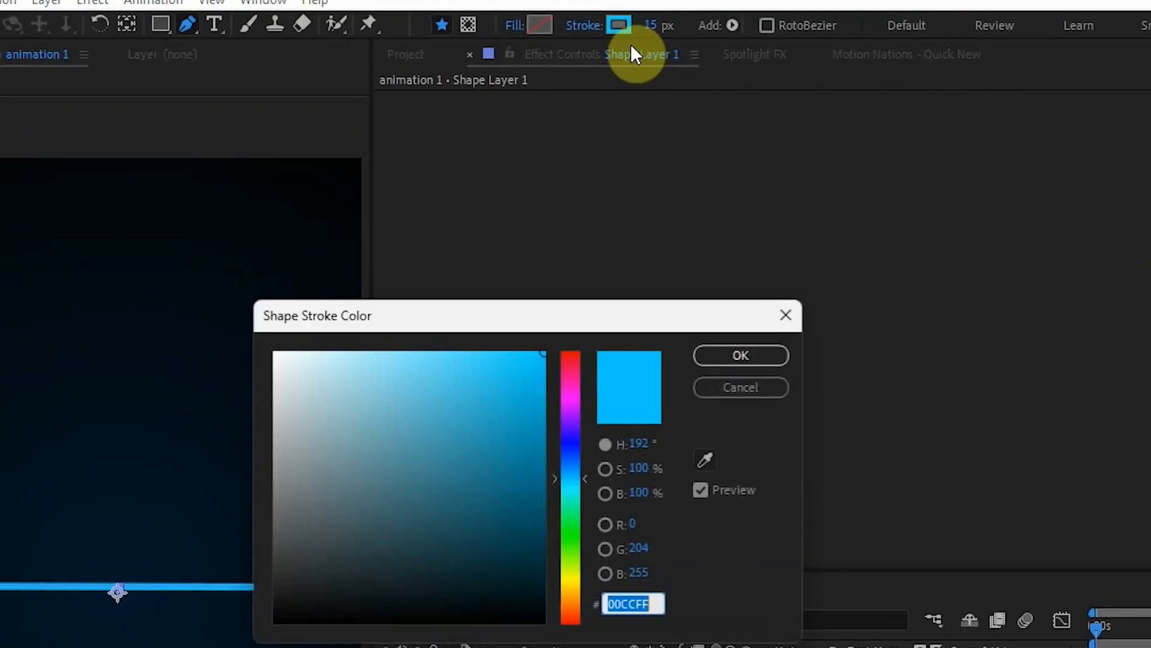
{"action": "left_click", "coordinate": [276, 562]}
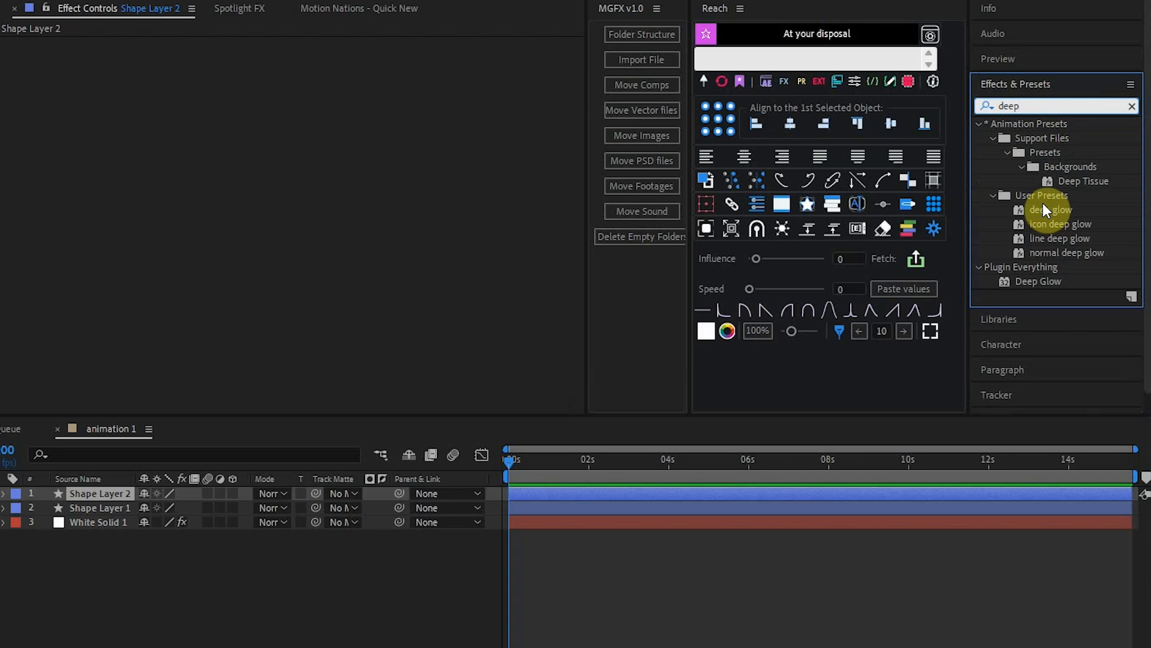
Apply the deep glow preset to Shape Layer 2 and set its tint colour to cyan-blue.
{"action": "left_click_drag", "start_coordinate": [1076, 195], "coordinate": [759, 387]}
{"action": "left_click_drag", "start_coordinate": [556, 508], "coordinate": [554, 523]}
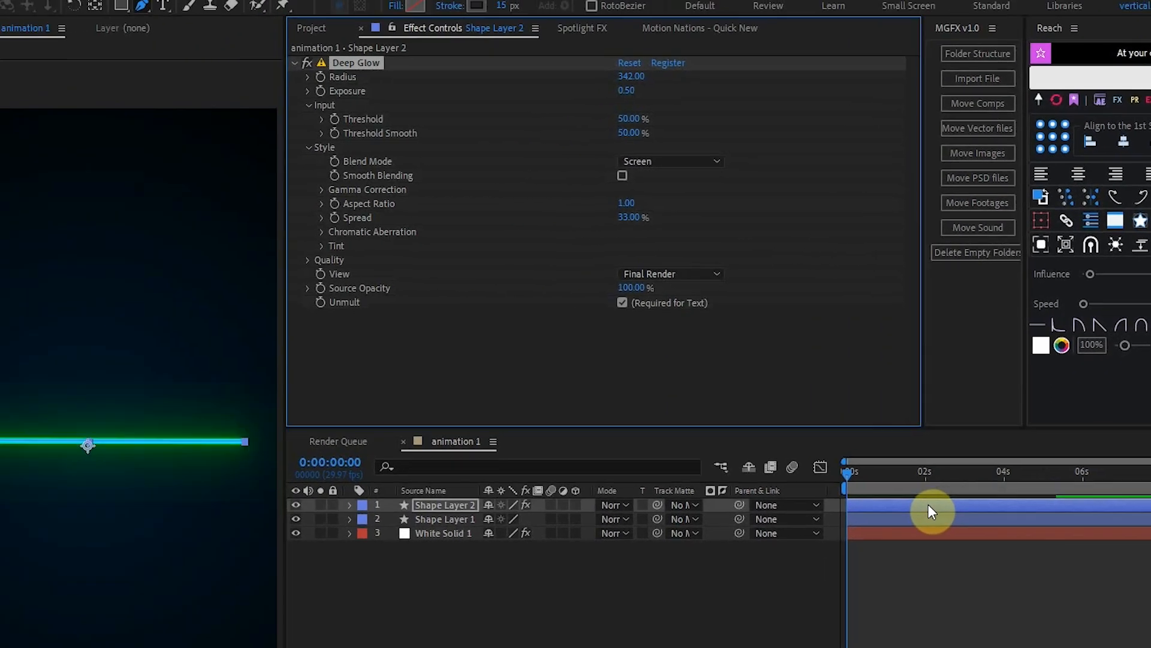
{"action": "left_click", "coordinate": [414, 248]}
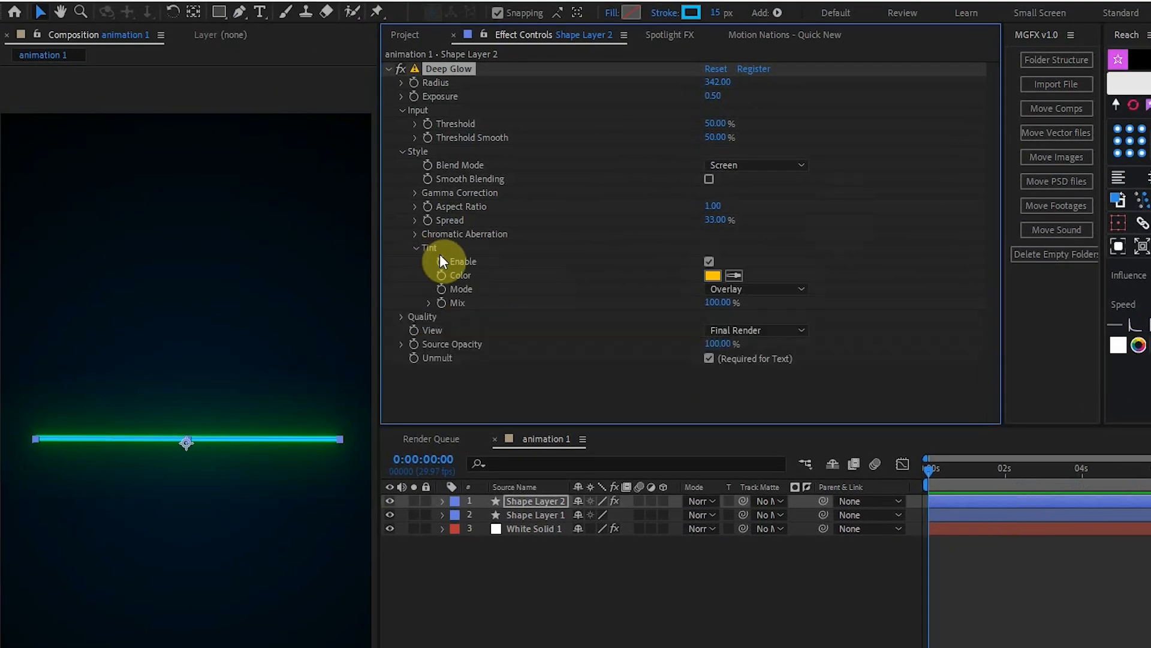
{"action": "left_click", "coordinate": [711, 275]}
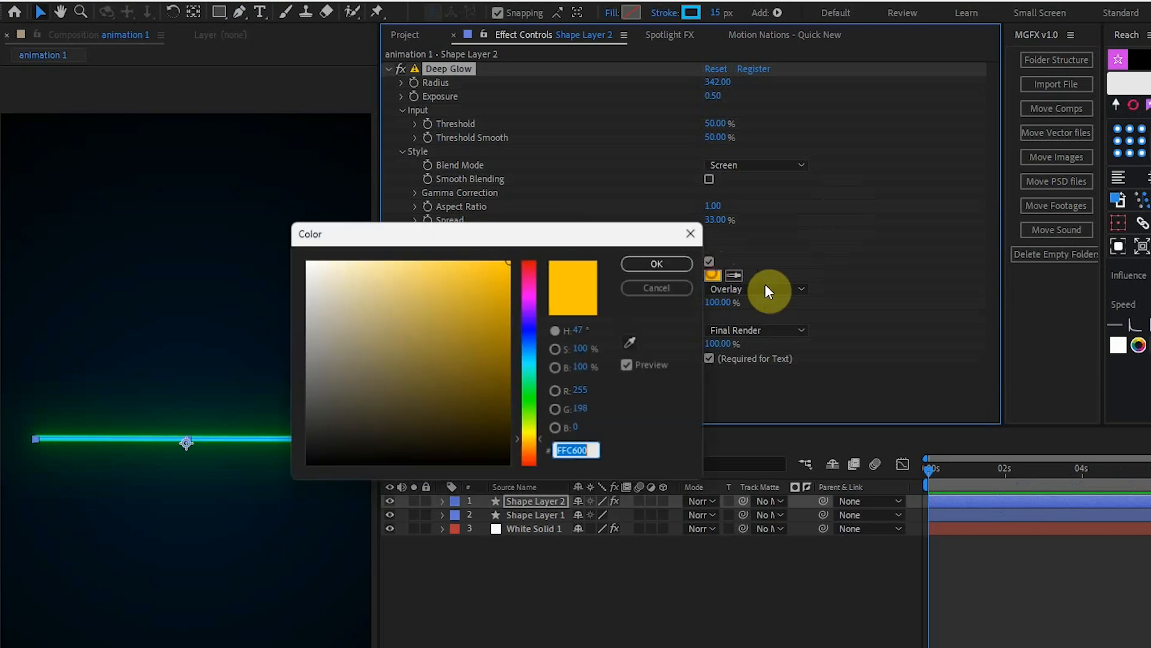
{"action": "left_click", "coordinate": [534, 359]}
{"action": "left_click", "coordinate": [642, 265]}
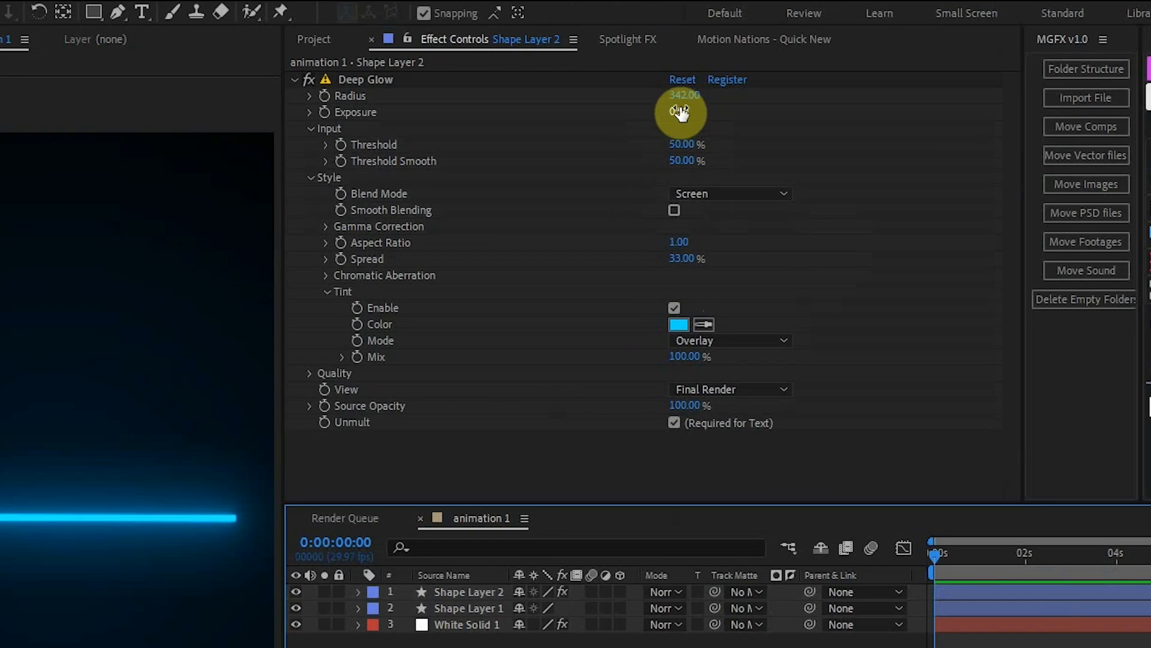
Set the Deep Glow radius to 700 and exposure to 0.25 on Shape Layer 2.
{"action": "left_click", "coordinate": [717, 82]}
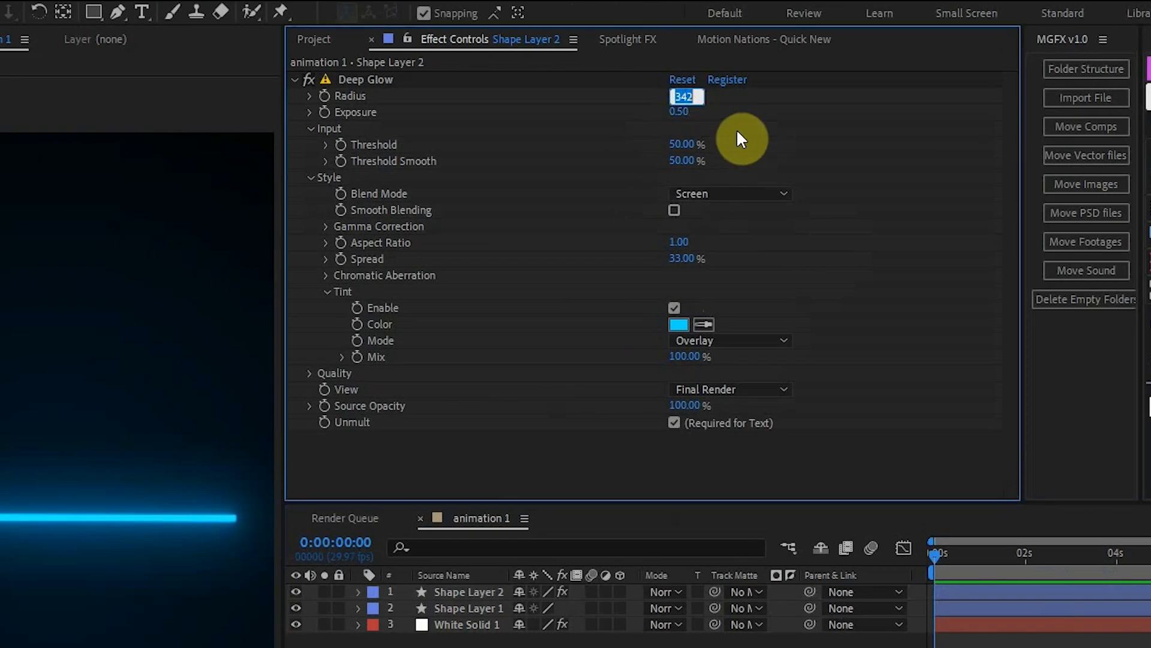
{"action": "type", "text": "700"}
{"action": "left_click", "coordinate": [681, 112]}
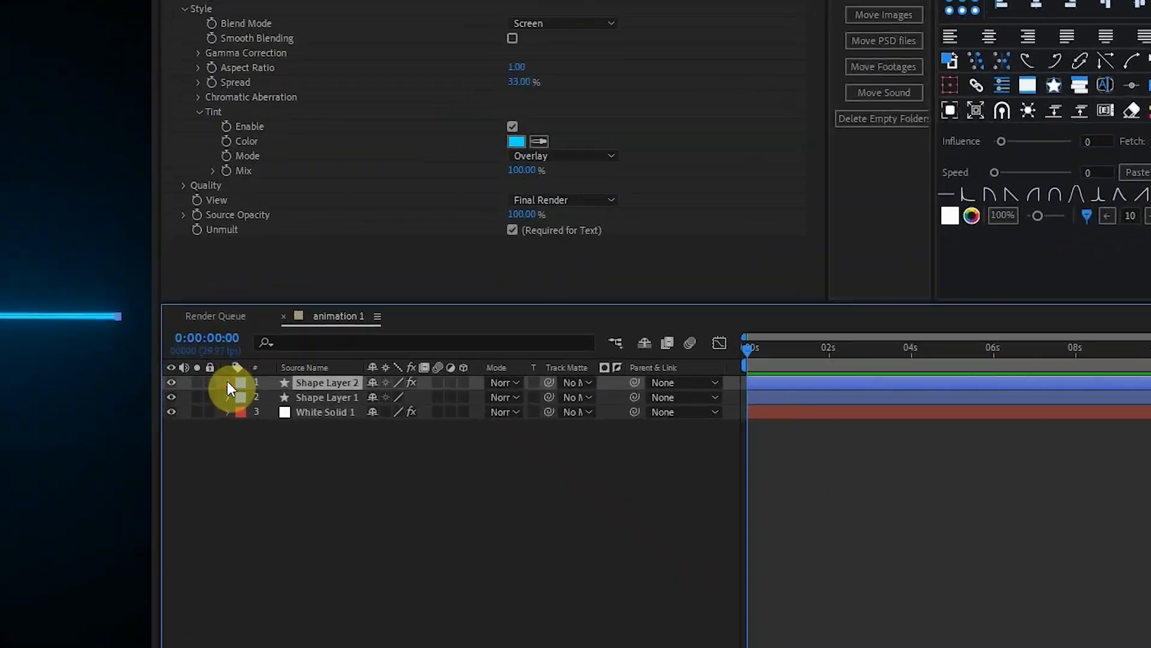
Add Trim Paths to the contents of Shape Layer 2 and expand its properties.
{"action": "left_click", "coordinate": [215, 380]}
{"action": "left_click", "coordinate": [468, 396]}
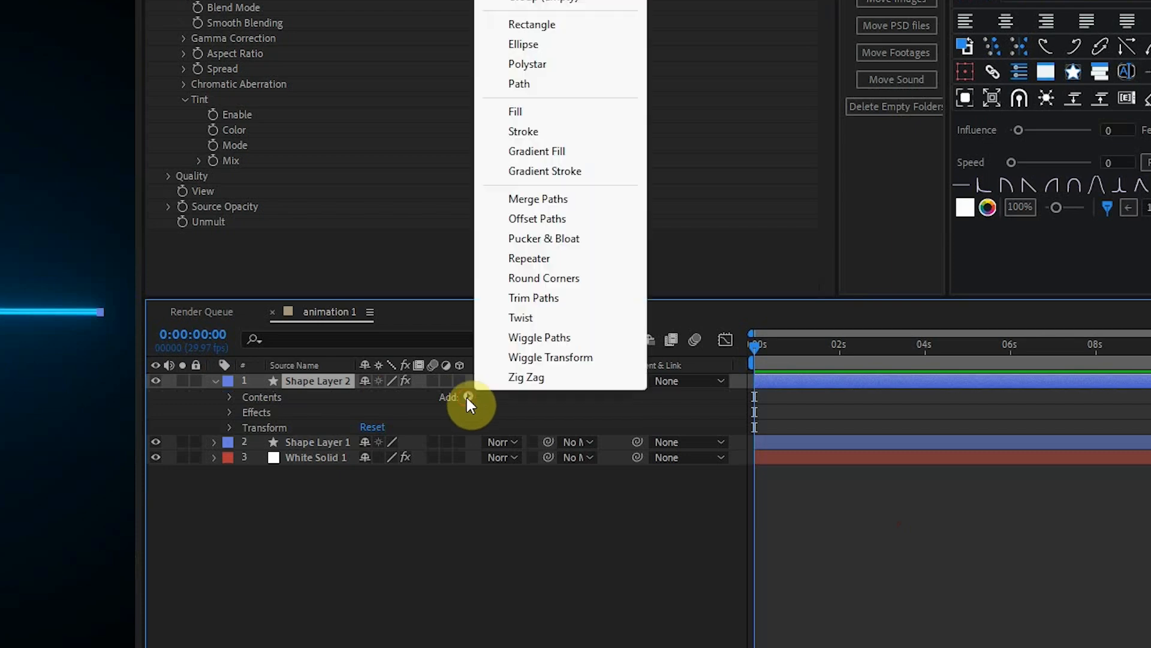
{"action": "left_click", "coordinate": [544, 298]}
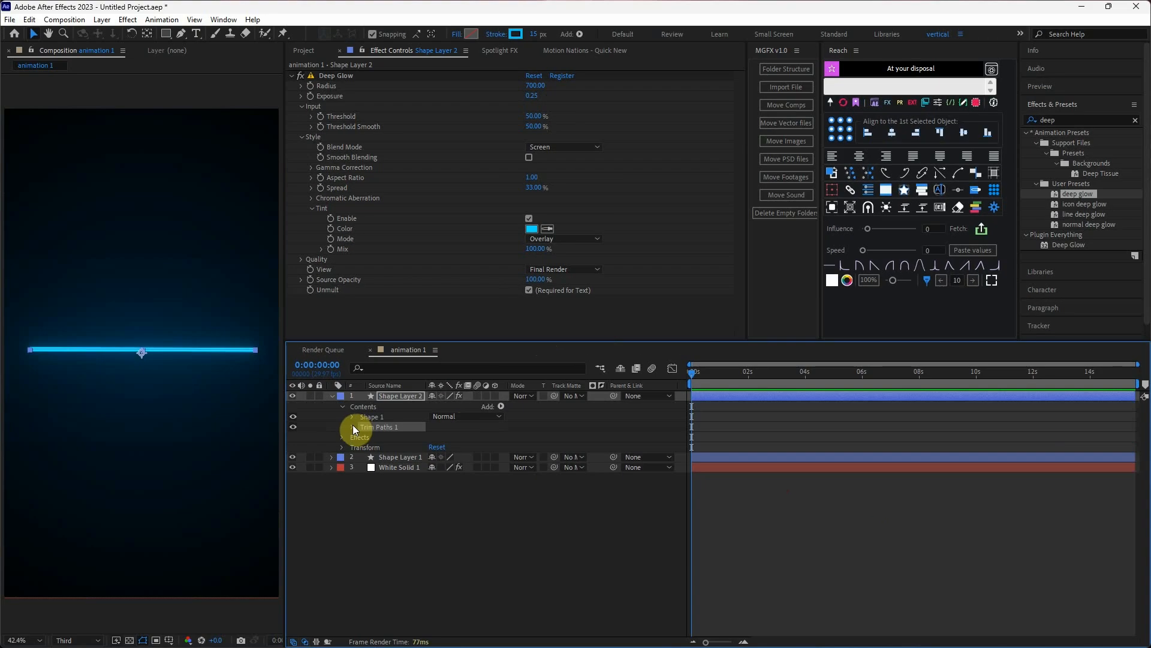
{"action": "left_click", "coordinate": [245, 427]}
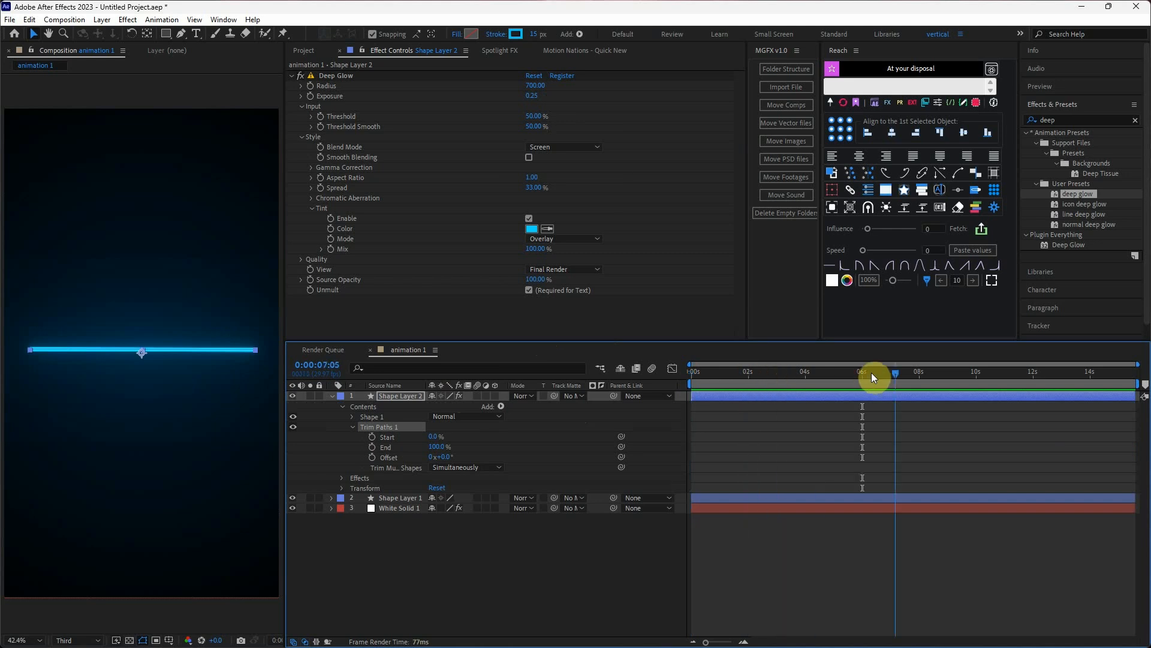
Keyframe the Trim Paths End value at 100% at 10 seconds and 0% at the start of the timeline.
{"action": "left_click_drag", "start_coordinate": [980, 372], "coordinate": [978, 370]}
{"action": "left_click", "coordinate": [385, 450]}
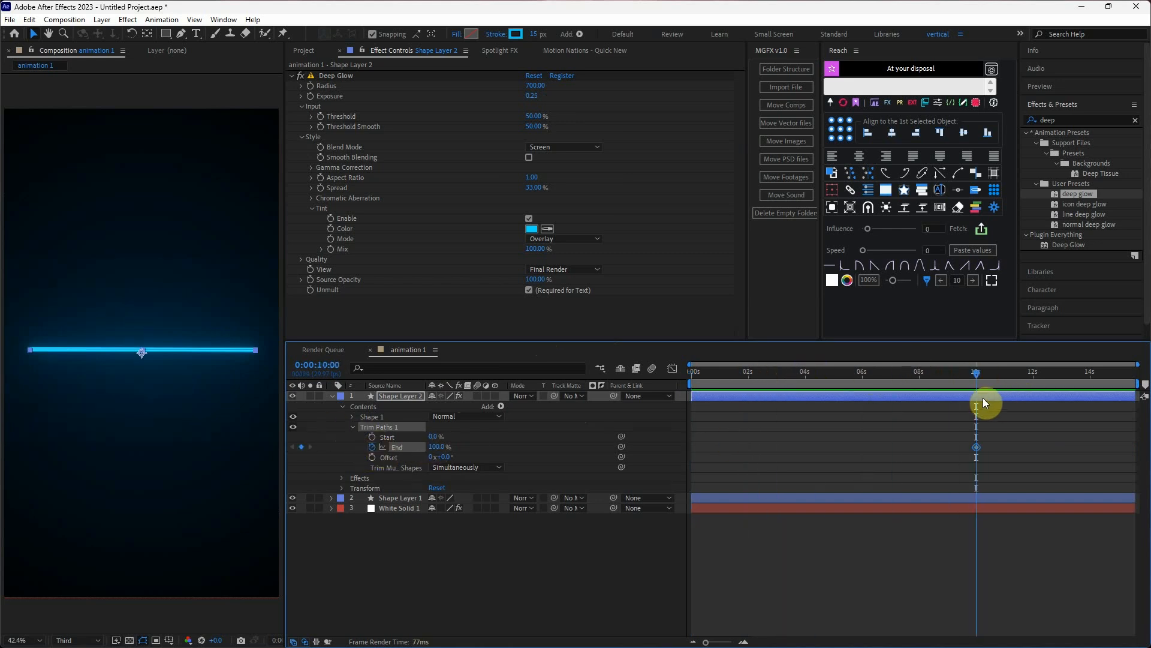
{"action": "left_click_drag", "start_coordinate": [974, 380], "coordinate": [687, 396]}
{"action": "left_click_drag", "start_coordinate": [432, 450], "coordinate": [360, 447]}
Apply Easy Ease to both End keyframes and move the last one to 2 seconds.
{"action": "left_click_drag", "start_coordinate": [1003, 460], "coordinate": [689, 434]}
{"action": "key", "text": "F9"}
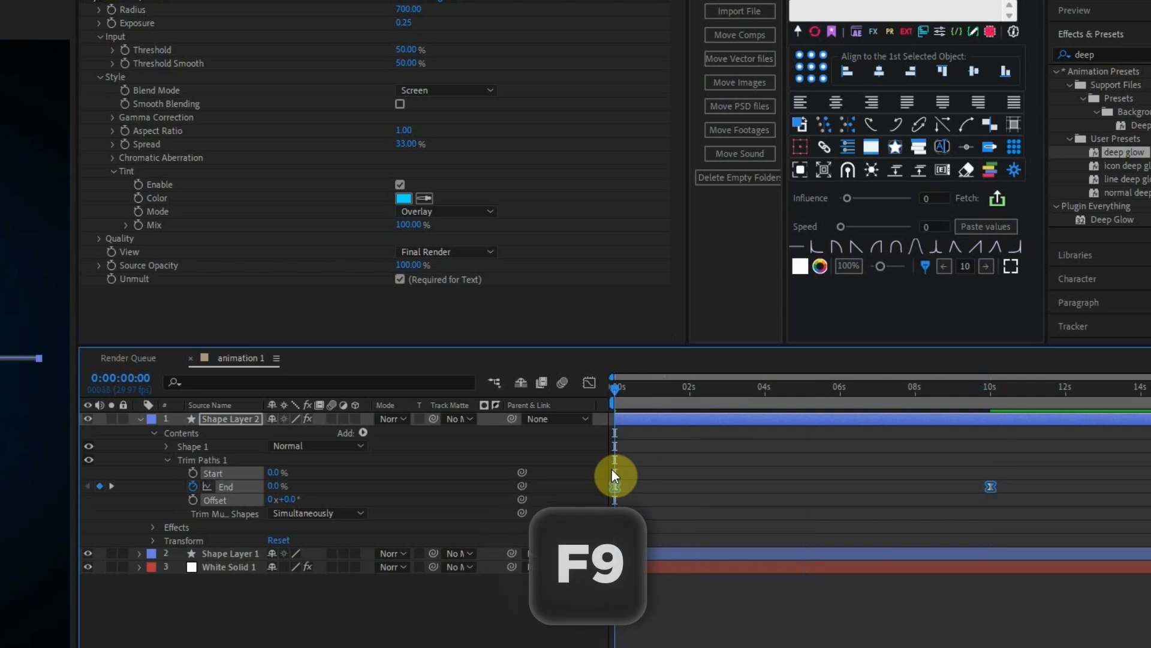
{"action": "left_click", "coordinate": [769, 513]}
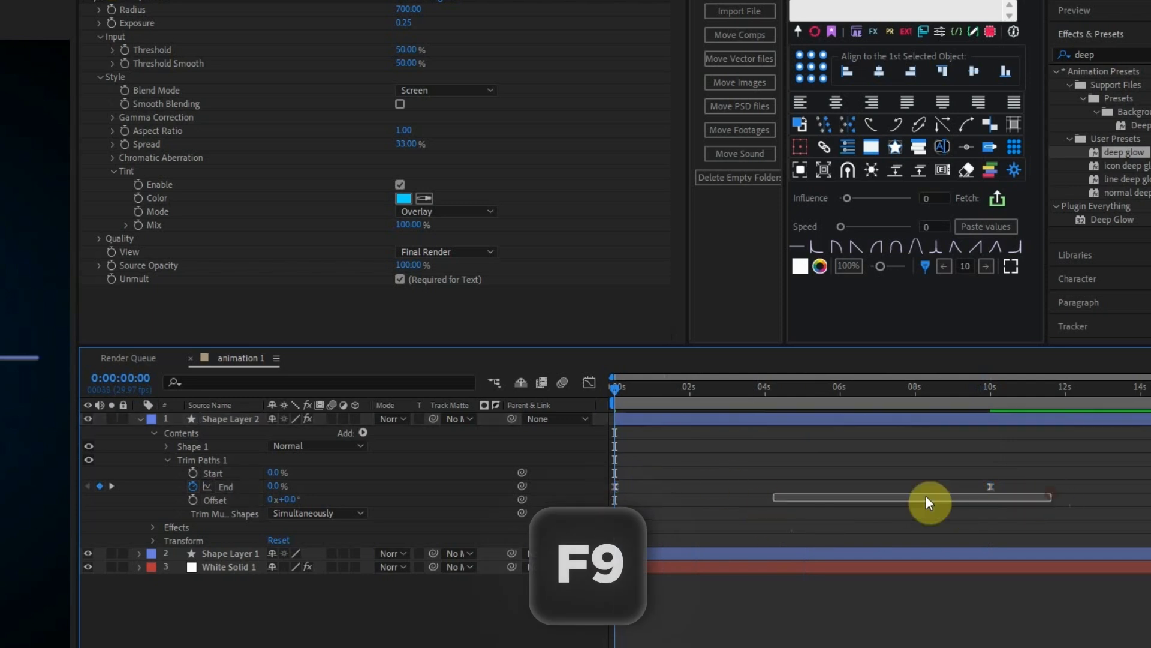
{"action": "left_click_drag", "start_coordinate": [991, 486], "coordinate": [692, 487]}
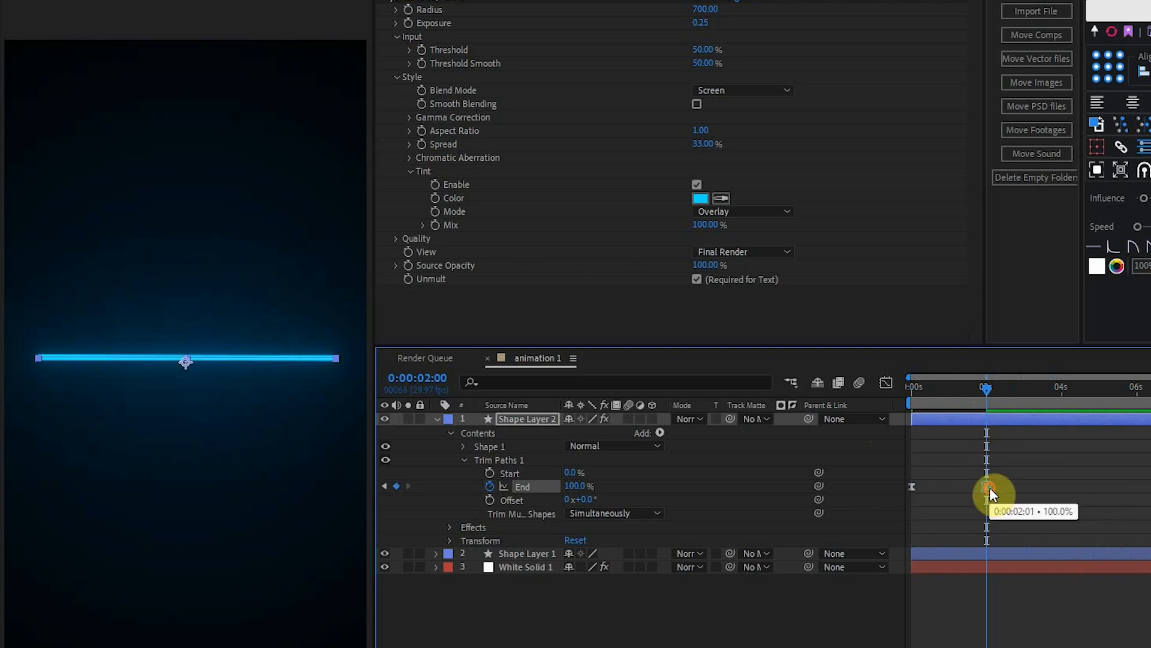
Play the line animation from the start of the timeline to check the reveal.
{"action": "left_click_drag", "start_coordinate": [966, 389], "coordinate": [908, 400]}
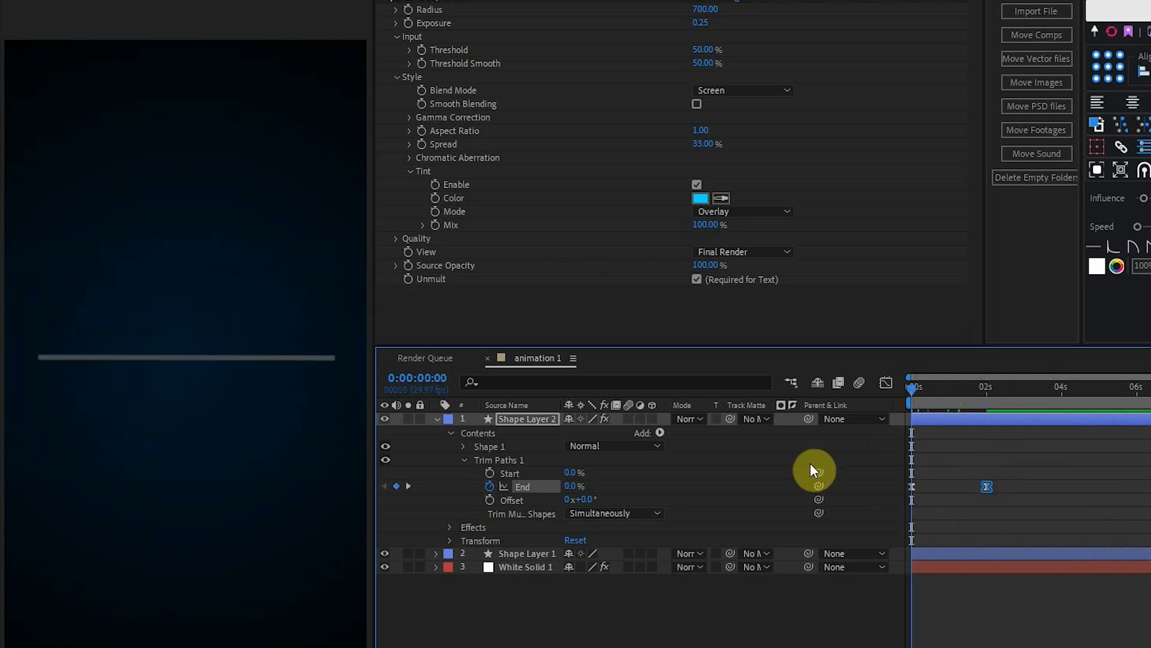
{"action": "key", "text": "space"}
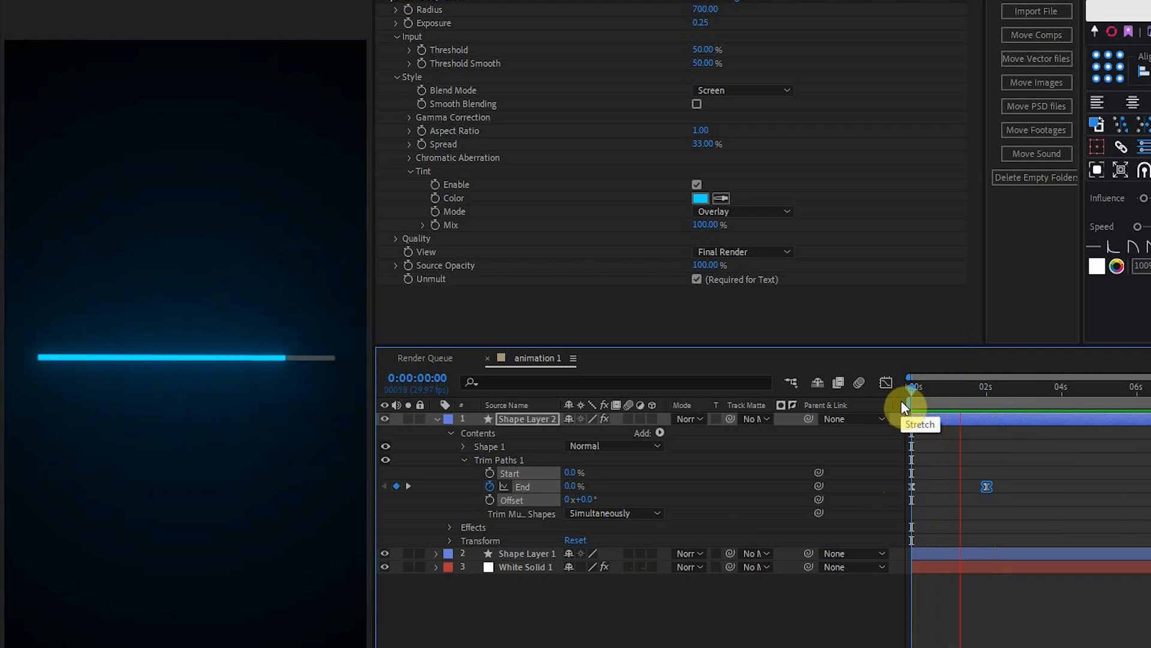
{"action": "key", "text": "space"}
Parent Shape Layer 1 to Shape Layer 2 and move Shape Layer 2 up to Y position 904.
{"action": "key", "text": "u"}
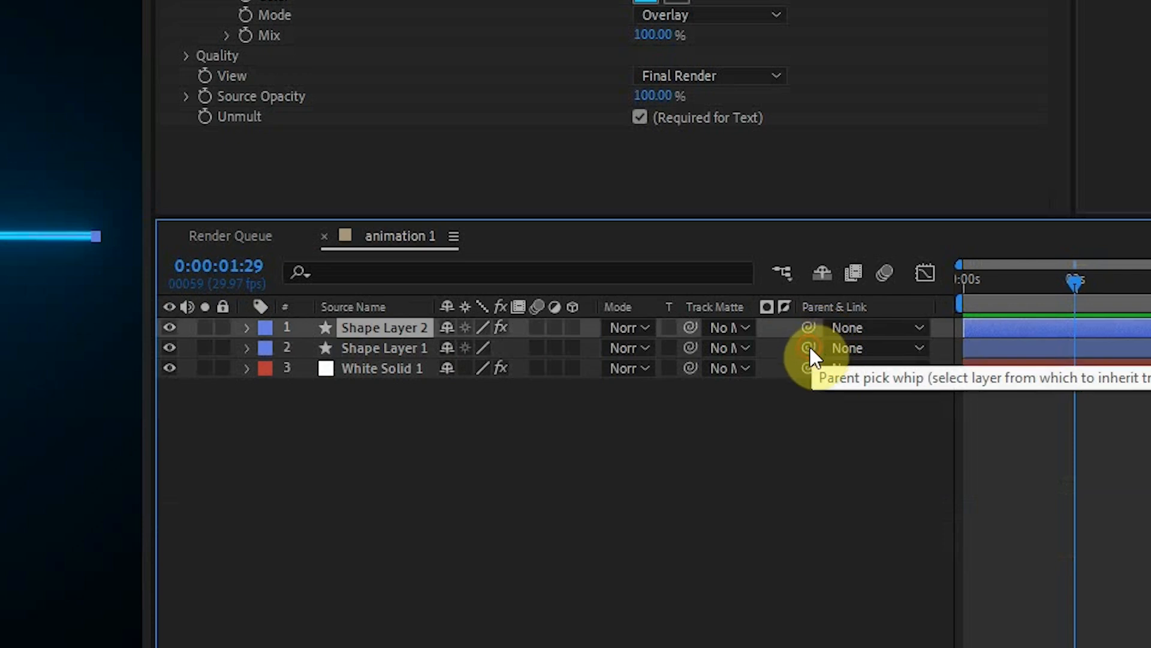
{"action": "left_click_drag", "start_coordinate": [808, 346], "coordinate": [405, 330]}
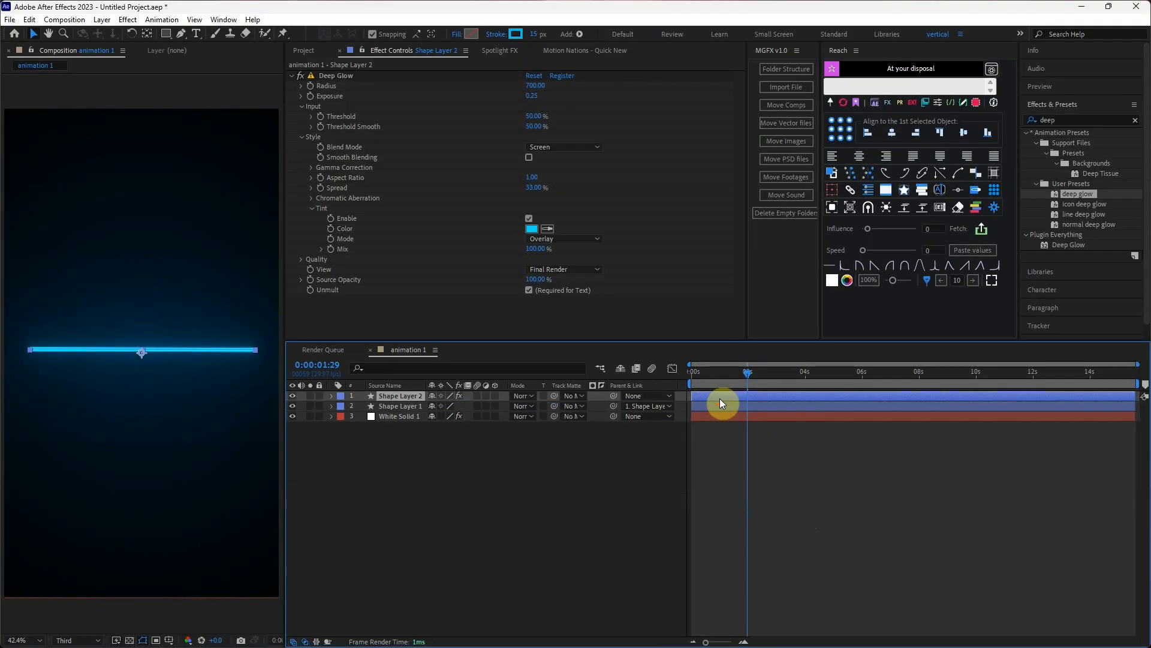
{"action": "key", "text": "p"}
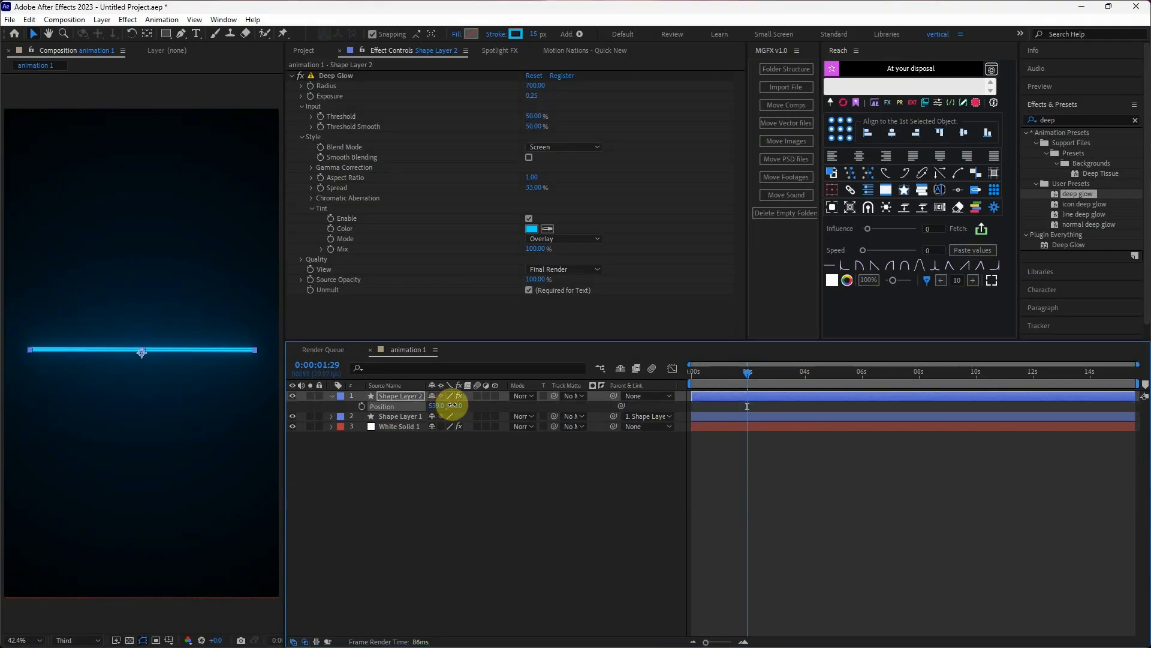
{"action": "mouse_move", "coordinate": [452, 405]}
{"action": "left_mouse_down"}
{"action": "mouse_move", "coordinate": [407, 405]}
{"action": "mouse_move", "coordinate": [434, 405]}
{"action": "left_mouse_up"}
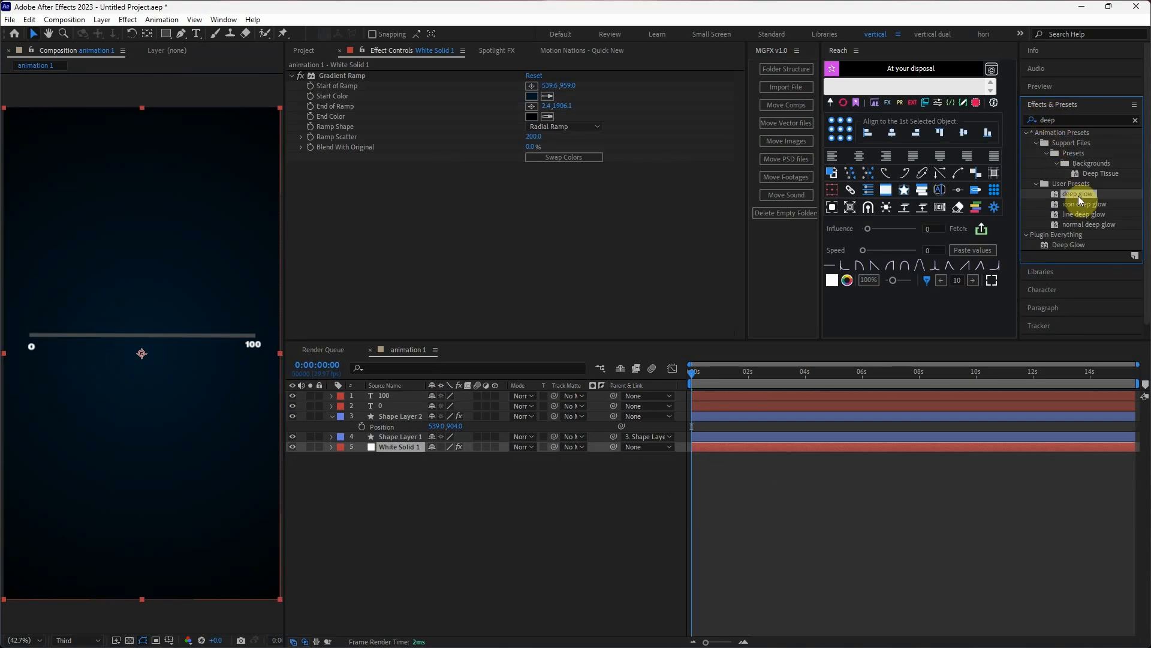
Apply the deep glow preset to the 0 text layer, set its radius to 700 and open its exposure for editing.
{"action": "left_click_drag", "start_coordinate": [1073, 200], "coordinate": [34, 352]}
{"action": "left_click", "coordinate": [535, 85]}
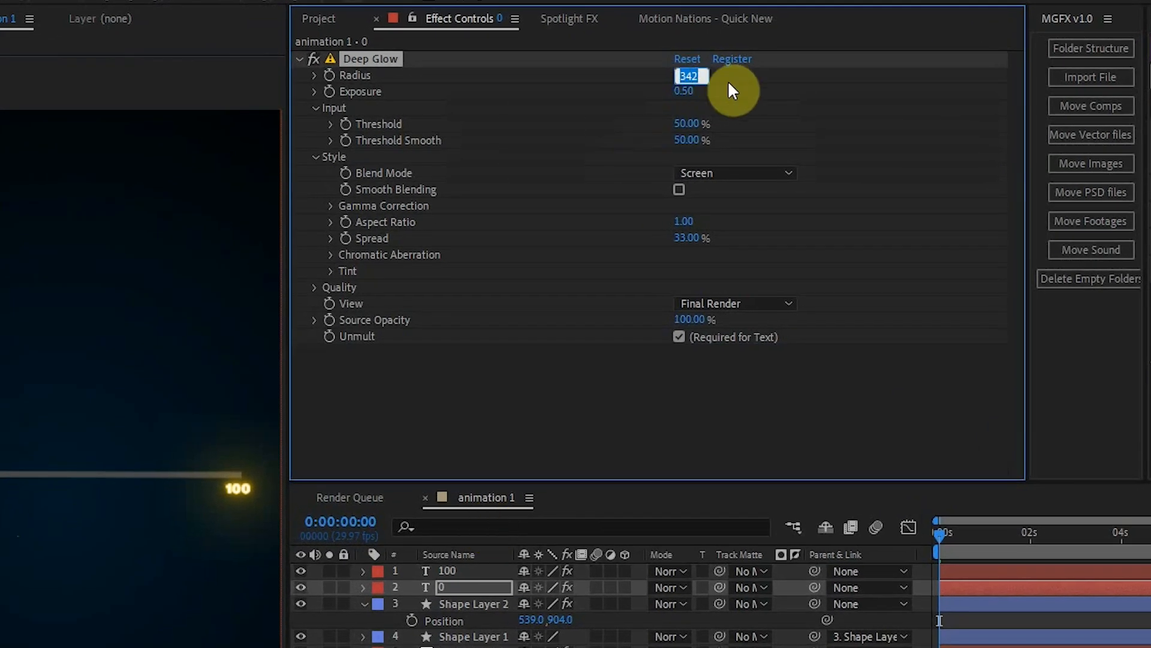
{"action": "type", "text": "700"}
{"action": "key", "text": "Return"}
{"action": "left_click", "coordinate": [691, 90]}
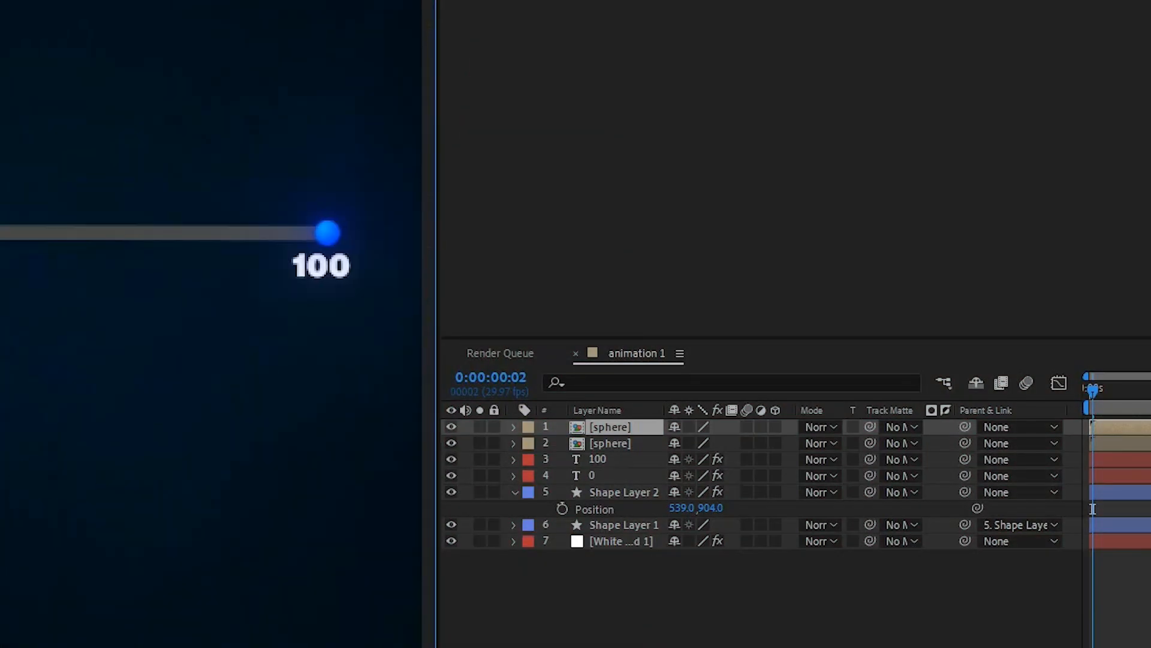
{"action": "left_click", "coordinate": [326, 268]}
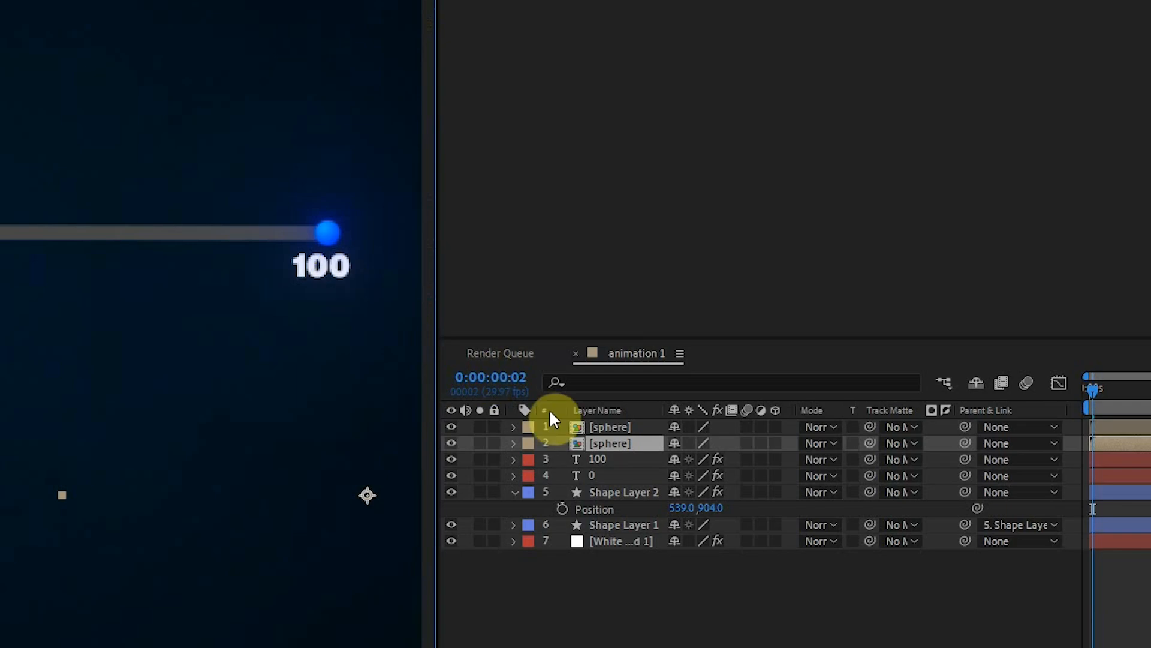
{"action": "left_click", "coordinate": [603, 462]}
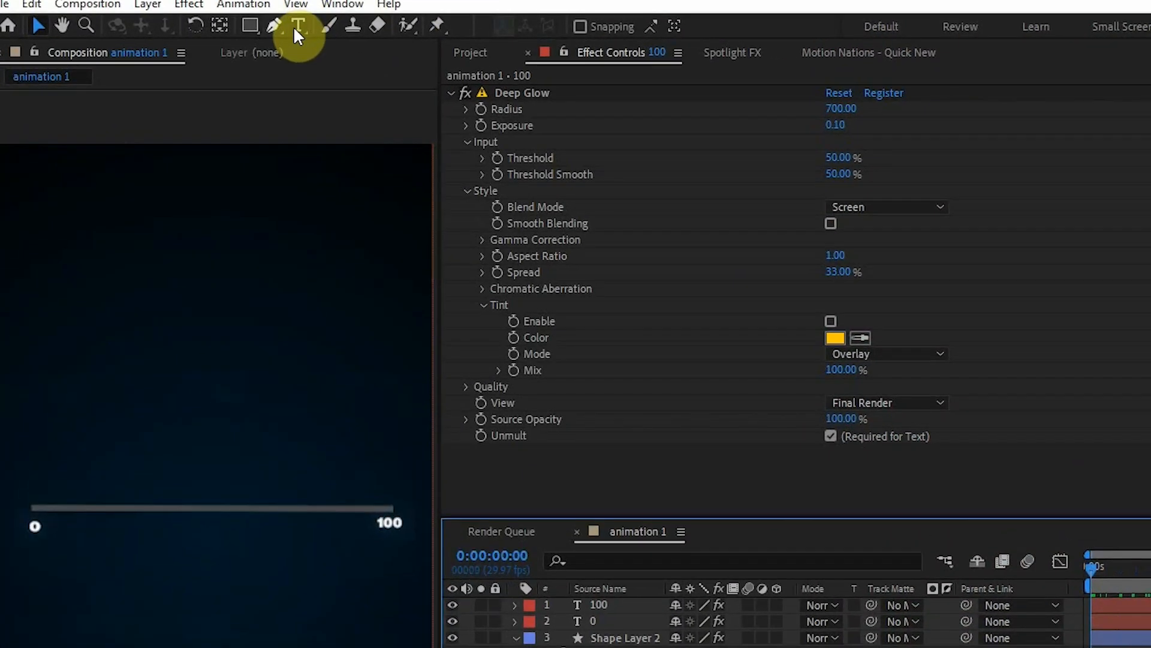
Draw a small circle above the track on a new shape layer with a solid white fill and 0 px stroke.
{"action": "left_click_drag", "start_coordinate": [257, 27], "coordinate": [327, 67]}
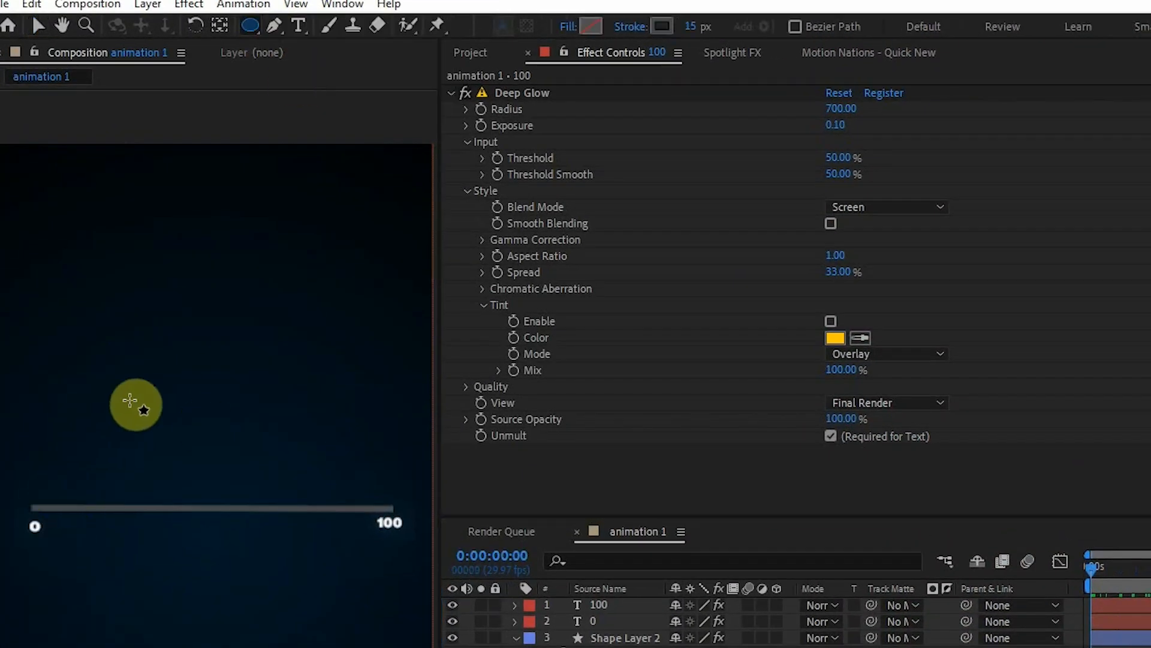
{"action": "left_click_drag", "start_coordinate": [174, 336], "coordinate": [177, 339]}
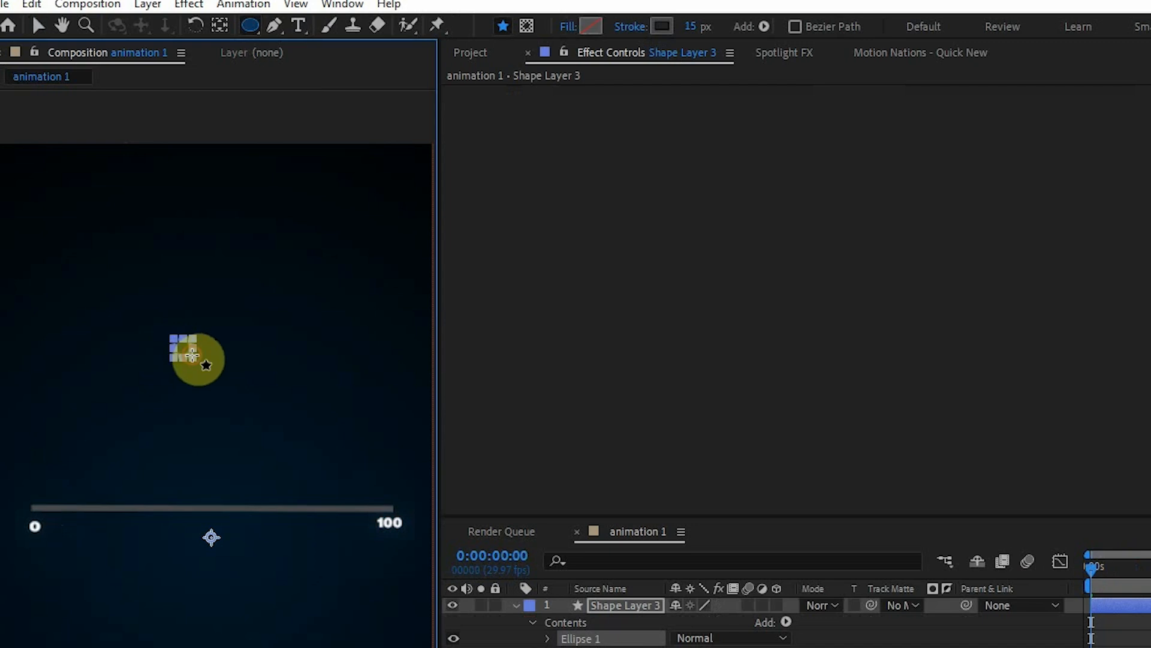
{"action": "left_click", "coordinate": [587, 30]}
{"action": "left_click", "coordinate": [831, 446]}
{"action": "left_click", "coordinate": [874, 558]}
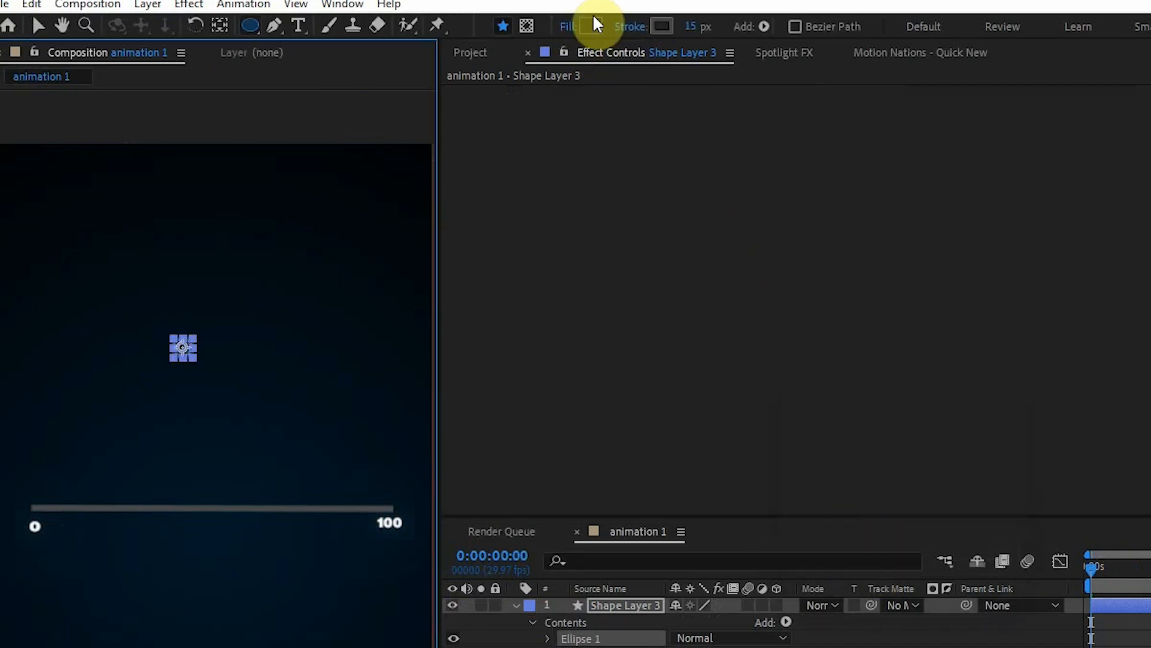
{"action": "left_click", "coordinate": [591, 28]}
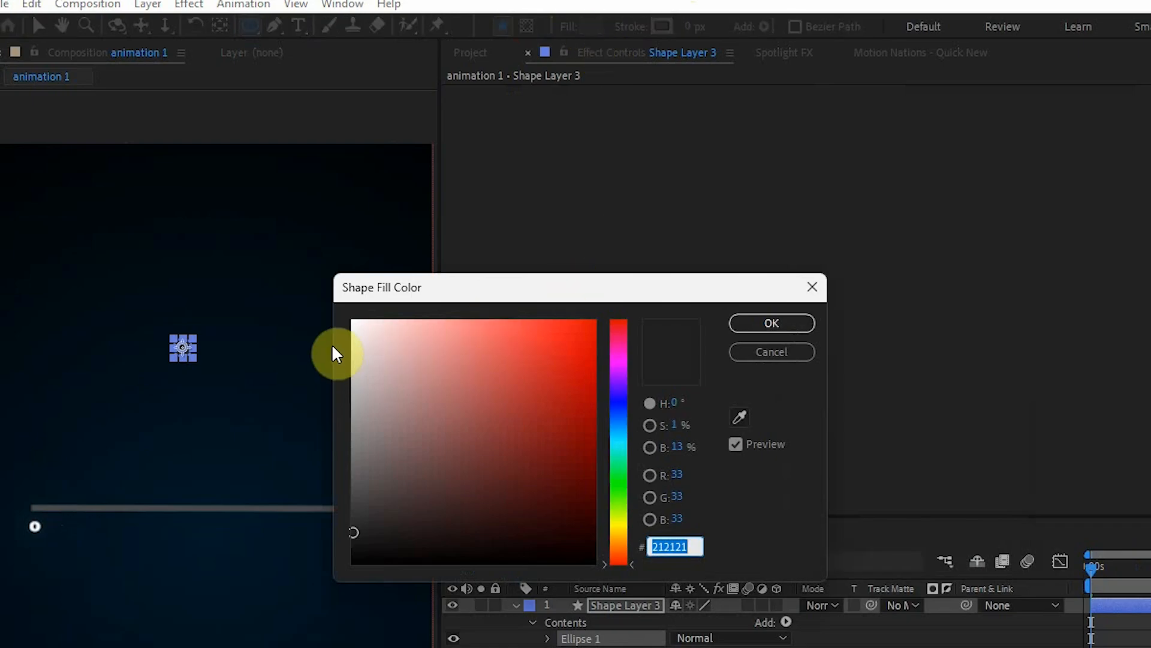
{"action": "left_click", "coordinate": [353, 324]}
{"action": "left_click", "coordinate": [771, 323]}
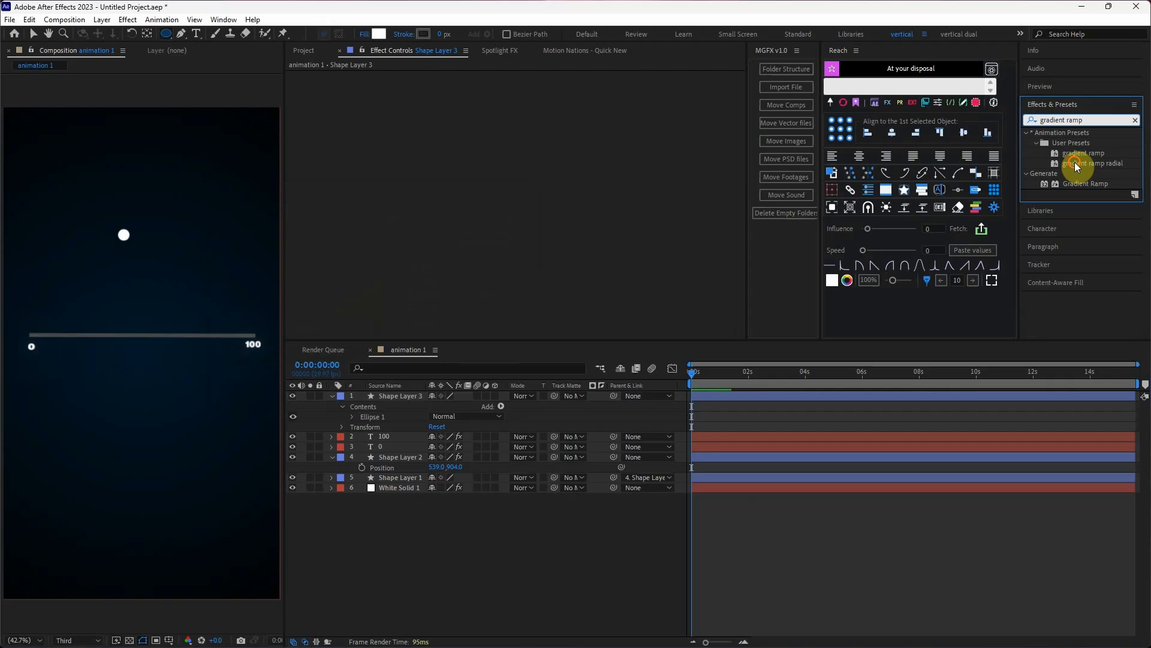
Apply the gradient ramp radial preset to the circle and place its start of ramp at the circle's centre.
{"action": "left_click_drag", "start_coordinate": [1076, 167], "coordinate": [122, 231]}
{"action": "left_click", "coordinate": [532, 86]}
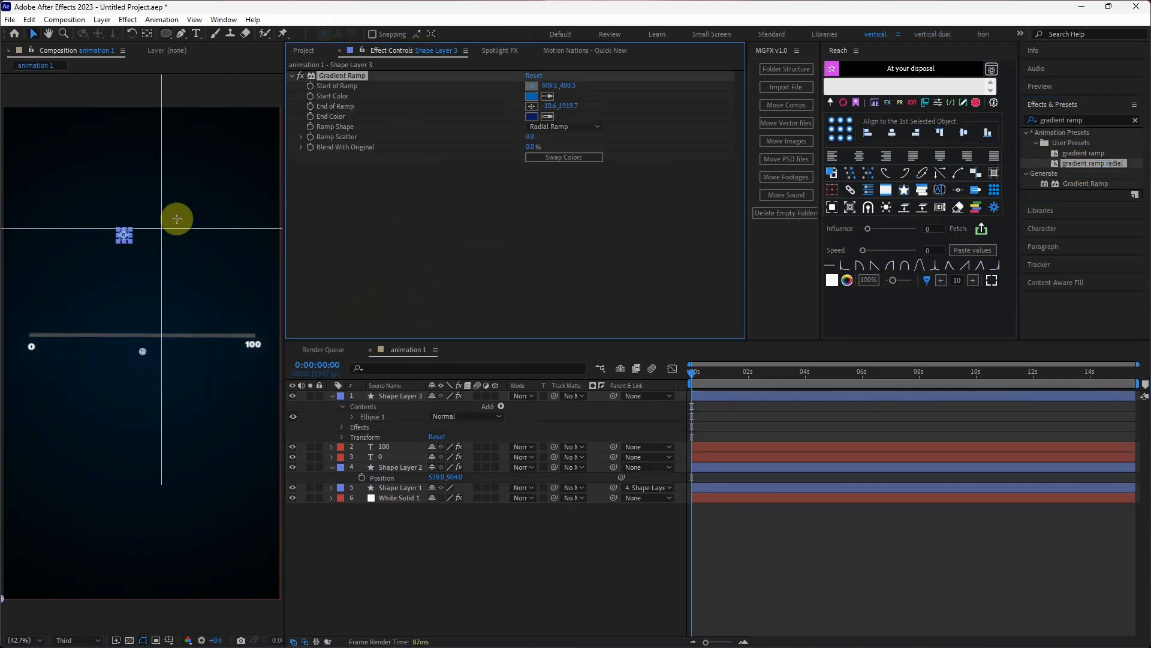
{"action": "left_click", "coordinate": [124, 235]}
Place the start of ramp near the circle's upper edge at 466.5, 486.0 and the end of ramp at its lower-right edge at 483.0, 518.0.
{"action": "scroll", "coordinate": [128, 238], "scroll_direction": "up", "scroll_amount": 4}
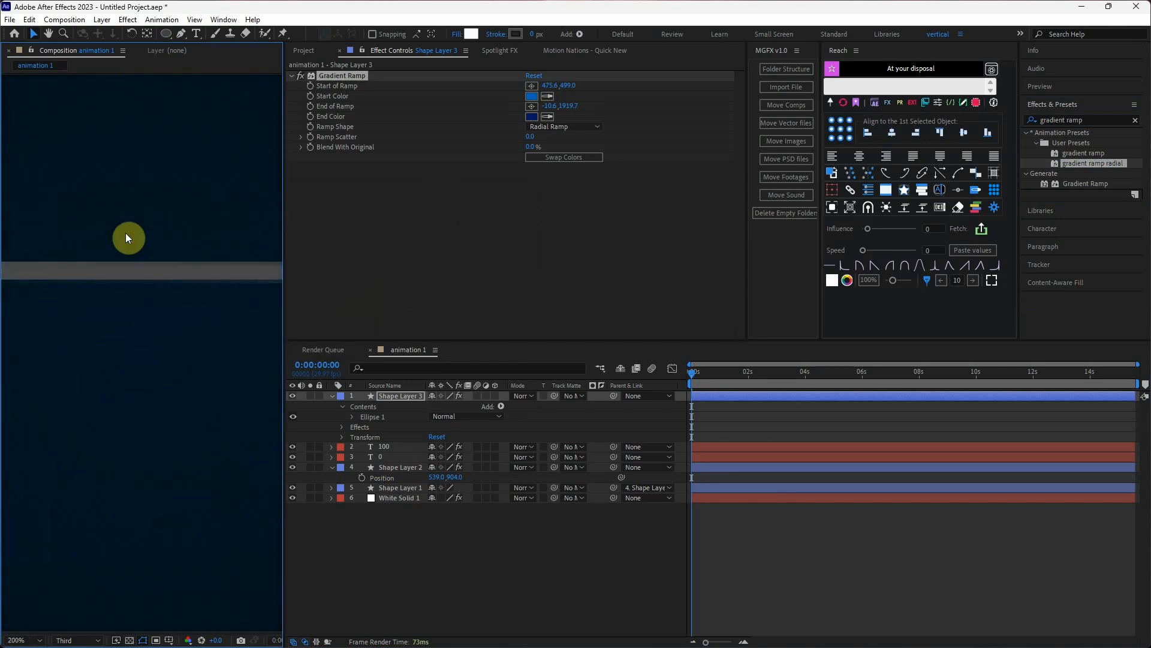
{"action": "left_click_drag", "start_coordinate": [134, 172], "coordinate": [204, 571]}
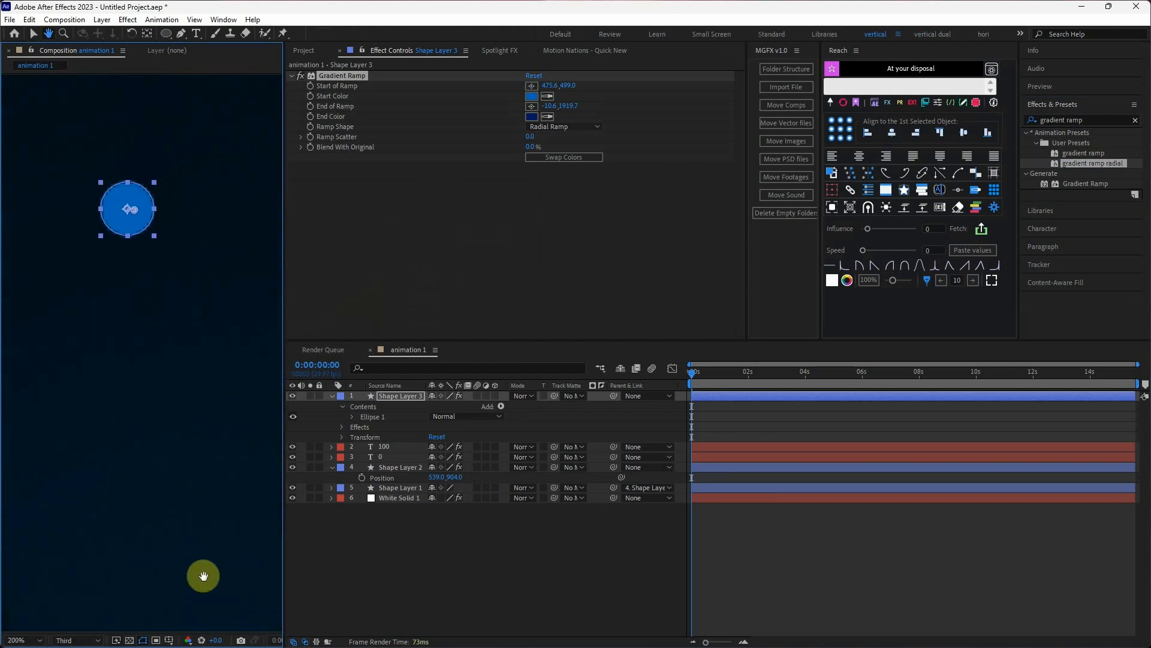
{"action": "left_click_drag", "start_coordinate": [169, 212], "coordinate": [179, 253]}
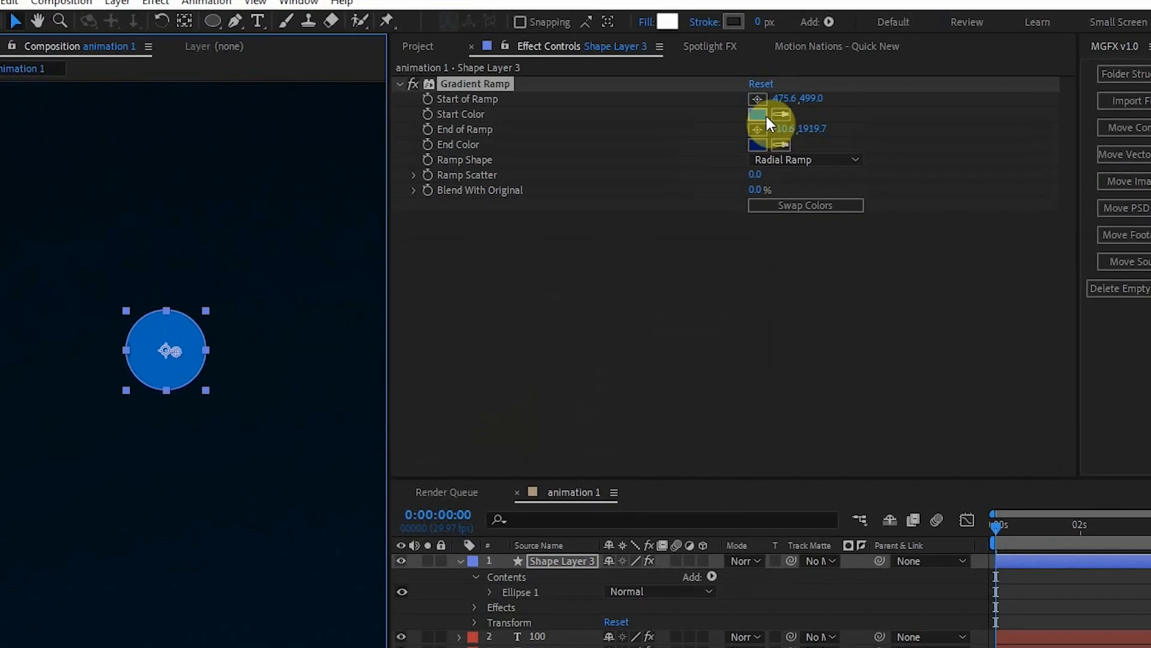
{"action": "left_click", "coordinate": [758, 100]}
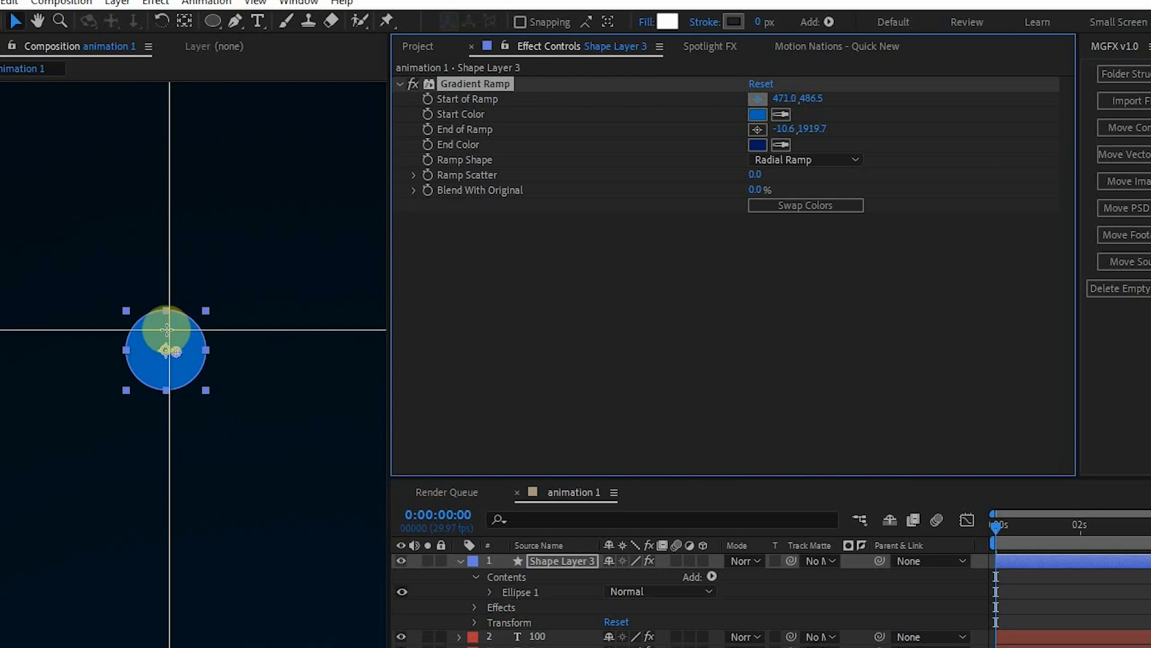
{"action": "left_click", "coordinate": [161, 328]}
{"action": "left_click", "coordinate": [757, 130]}
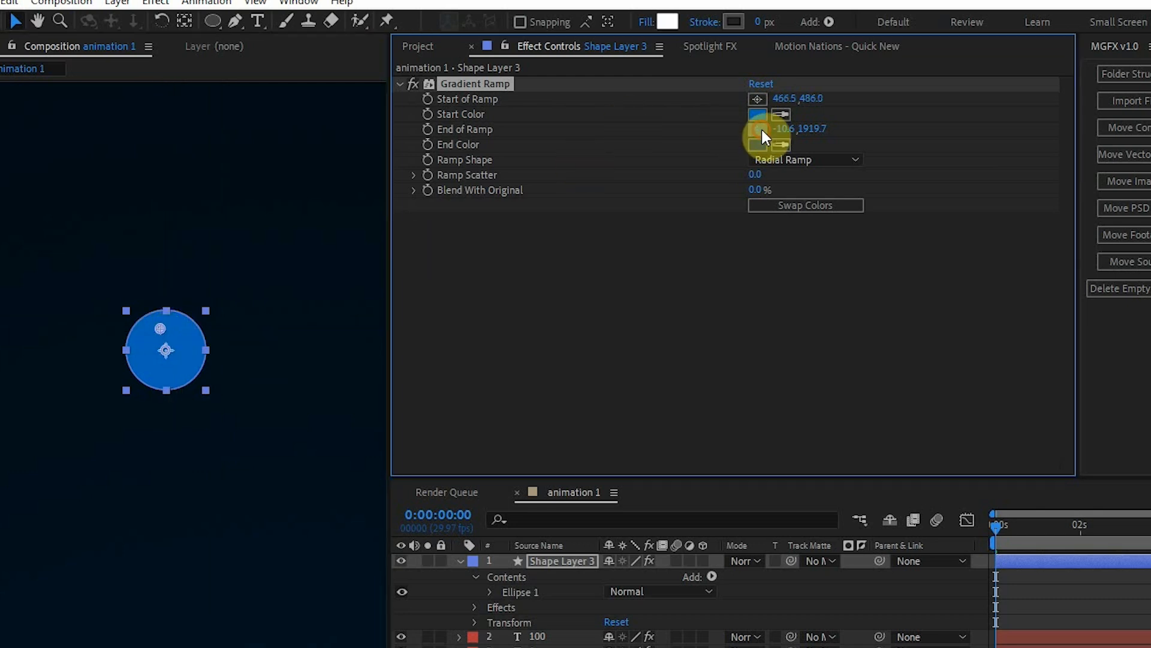
{"action": "left_click", "coordinate": [189, 386]}
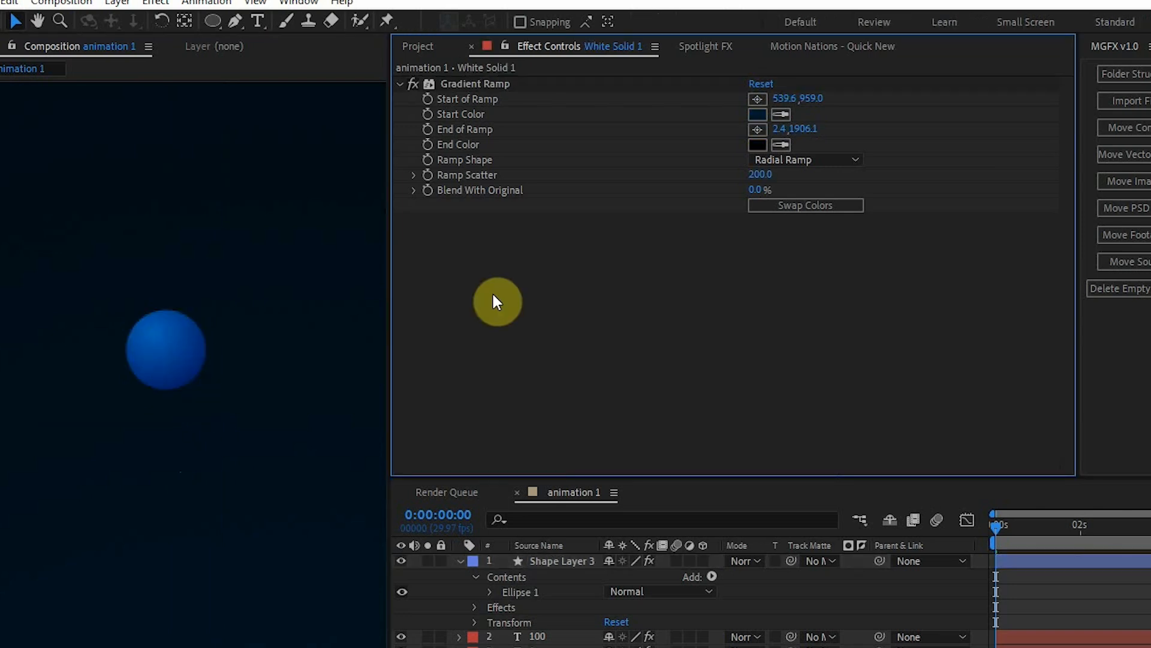
Paste the Deep Glow effect onto the circle's layer and set its exposure to 0.5.
{"action": "key", "text": "ctrl+v"}
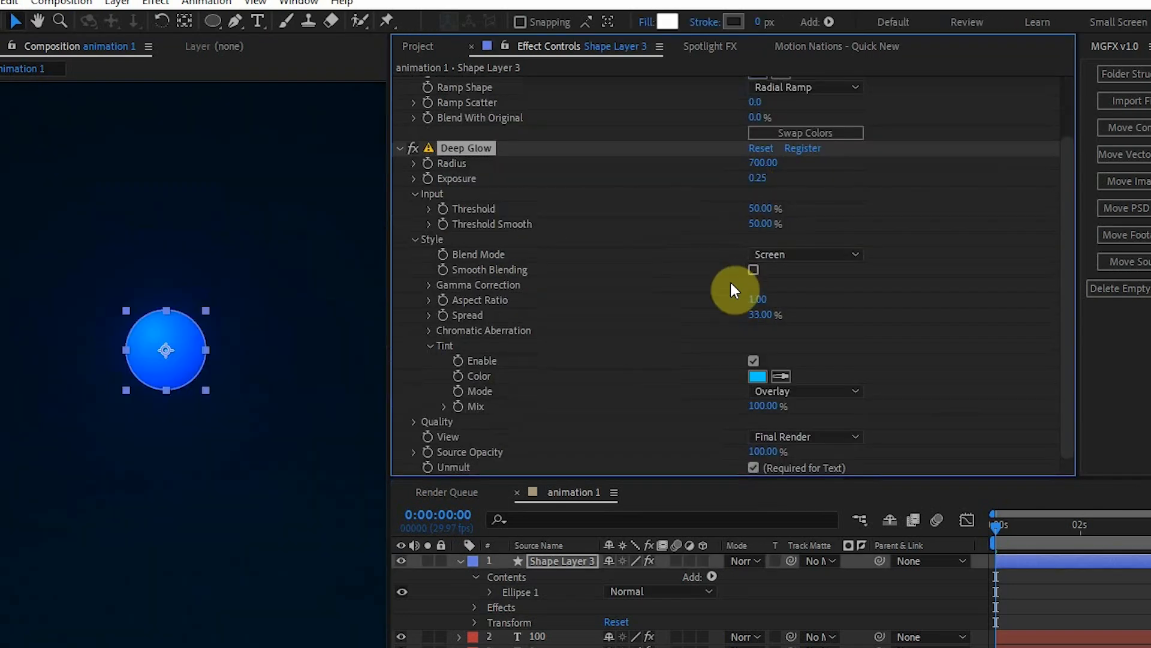
{"action": "left_click", "coordinate": [754, 185]}
{"action": "type", "text": "0.5"}
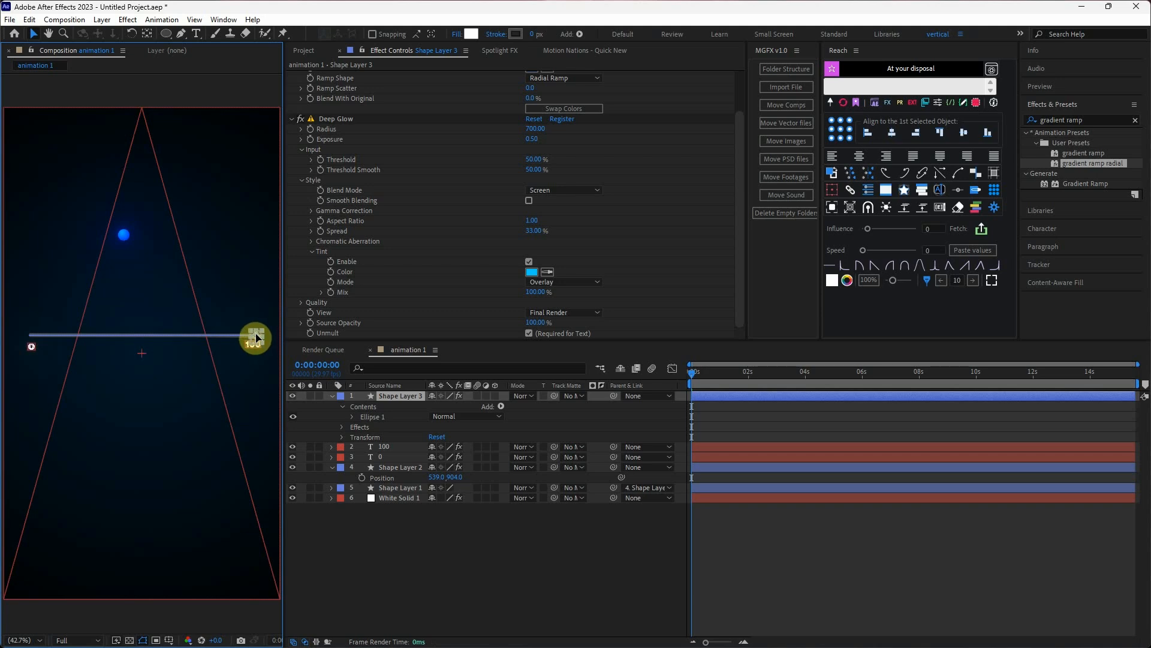
{"action": "left_click", "coordinate": [250, 428]}
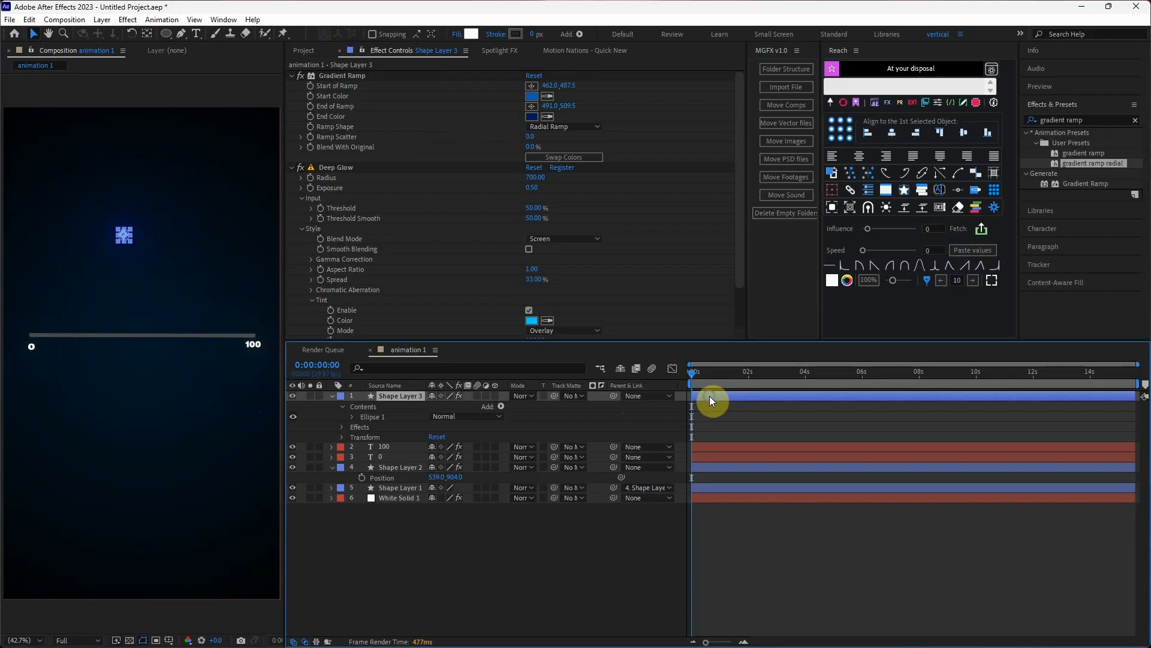
Pre-compose the circle's shape layer as "sphere".
{"action": "right_click", "coordinate": [710, 395]}
{"action": "left_click", "coordinate": [754, 316]}
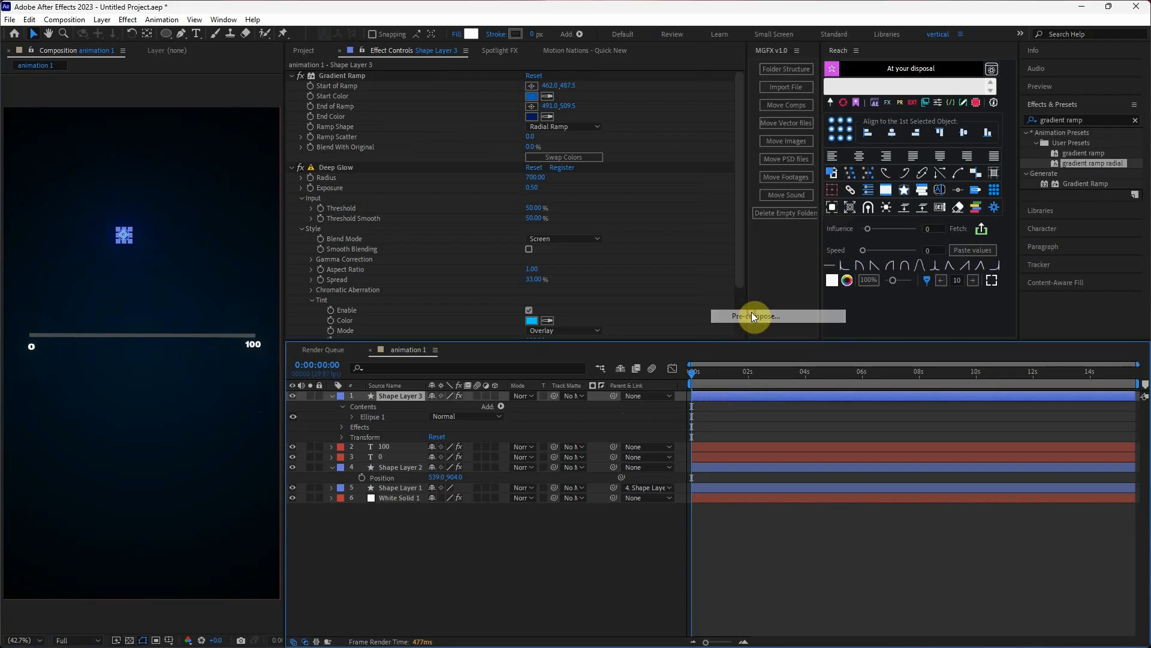
{"action": "type", "text": "sphere"}
{"action": "left_click", "coordinate": [613, 405]}
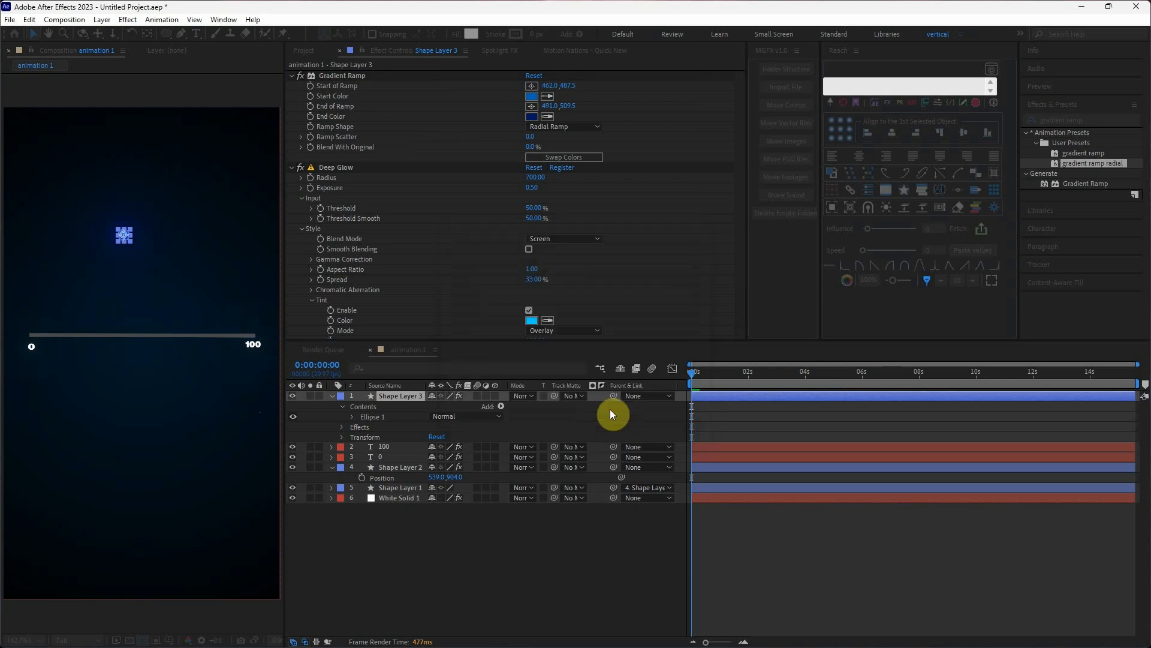
Scale the sphere layer to 59% and position it on the track's end above the 100 label.
{"action": "left_click_drag", "start_coordinate": [173, 290], "coordinate": [256, 342]}
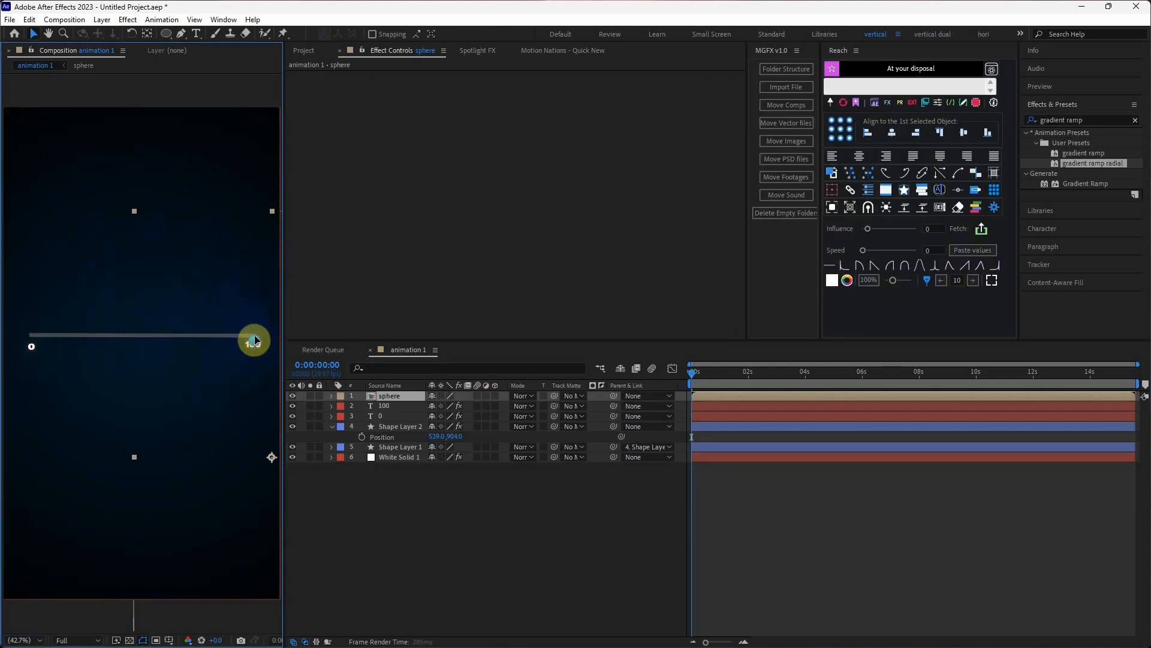
{"action": "scroll", "coordinate": [254, 337], "scroll_direction": "up", "scroll_amount": 2}
{"action": "key", "text": "s"}
{"action": "left_click_drag", "start_coordinate": [452, 406], "coordinate": [427, 406]}
{"action": "left_click_drag", "start_coordinate": [260, 454], "coordinate": [251, 344]}
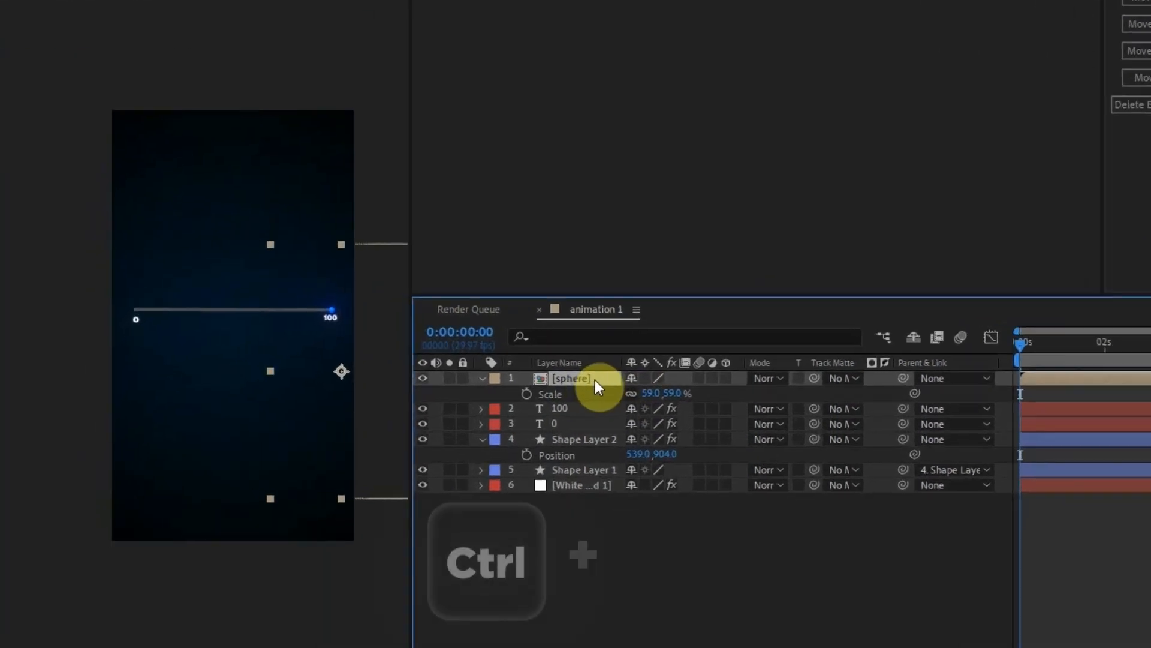
Duplicate the sphere layer, place the copy on the track's 0 end and centre the 0 label beneath it.
{"action": "key", "text": "ctrl+d"}
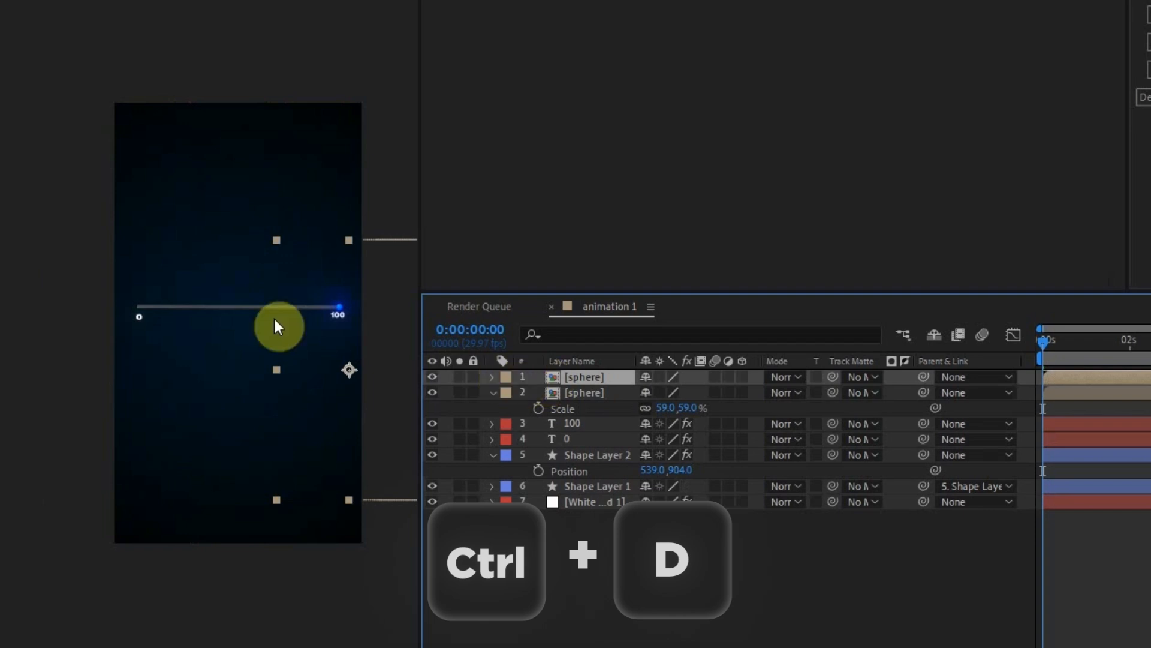
{"action": "left_click_drag", "start_coordinate": [350, 309], "coordinate": [162, 354]}
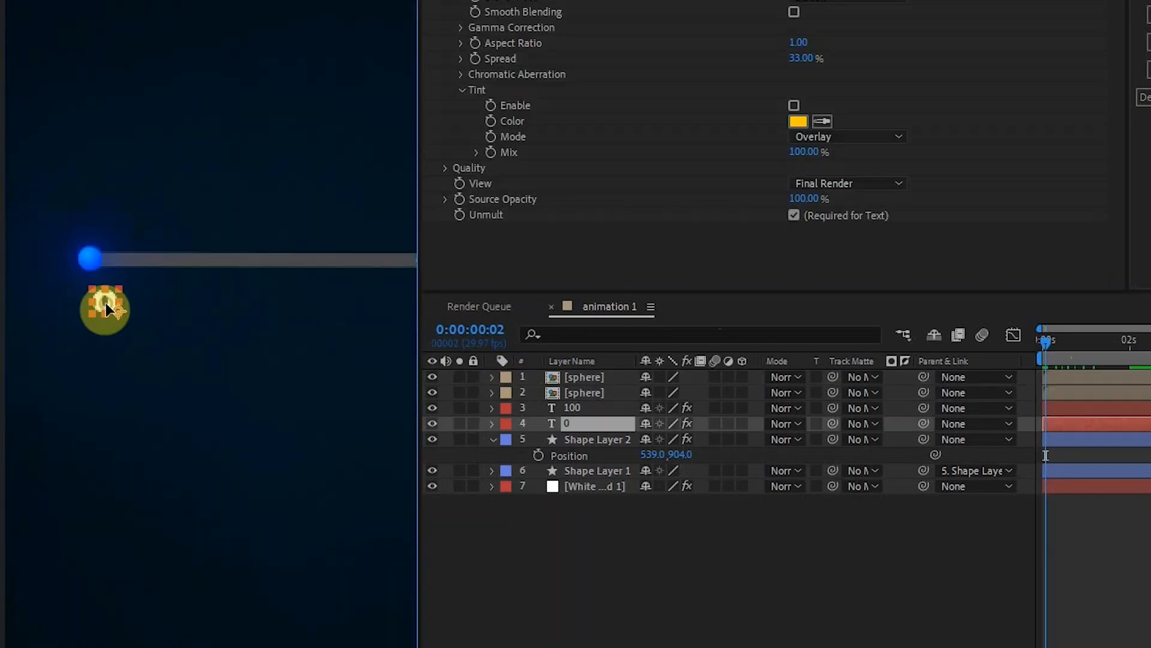
{"action": "left_click_drag", "start_coordinate": [103, 307], "coordinate": [90, 303]}
{"action": "left_click", "coordinate": [265, 530]}
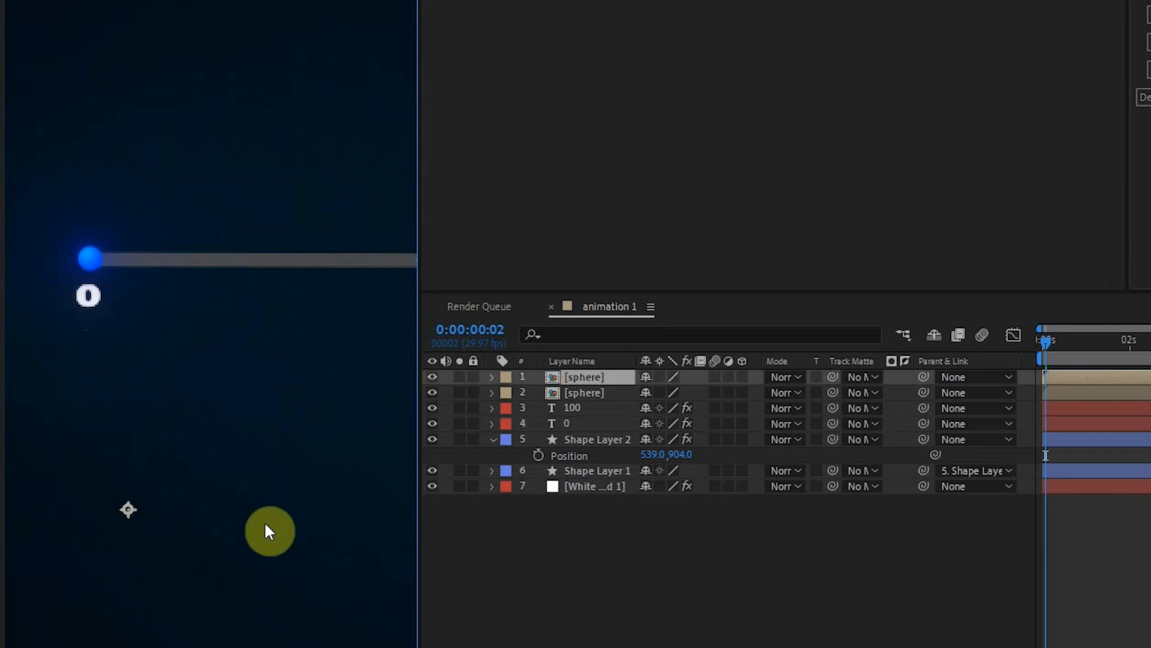
Centre the 100 label beneath the sphere at the track's other end.
{"action": "left_click_drag", "start_coordinate": [259, 479], "coordinate": [78, 412]}
{"action": "left_click", "coordinate": [309, 229]}
{"action": "left_click", "coordinate": [540, 408]}
{"action": "left_click", "coordinate": [313, 233]}
{"action": "left_click", "coordinate": [560, 455]}
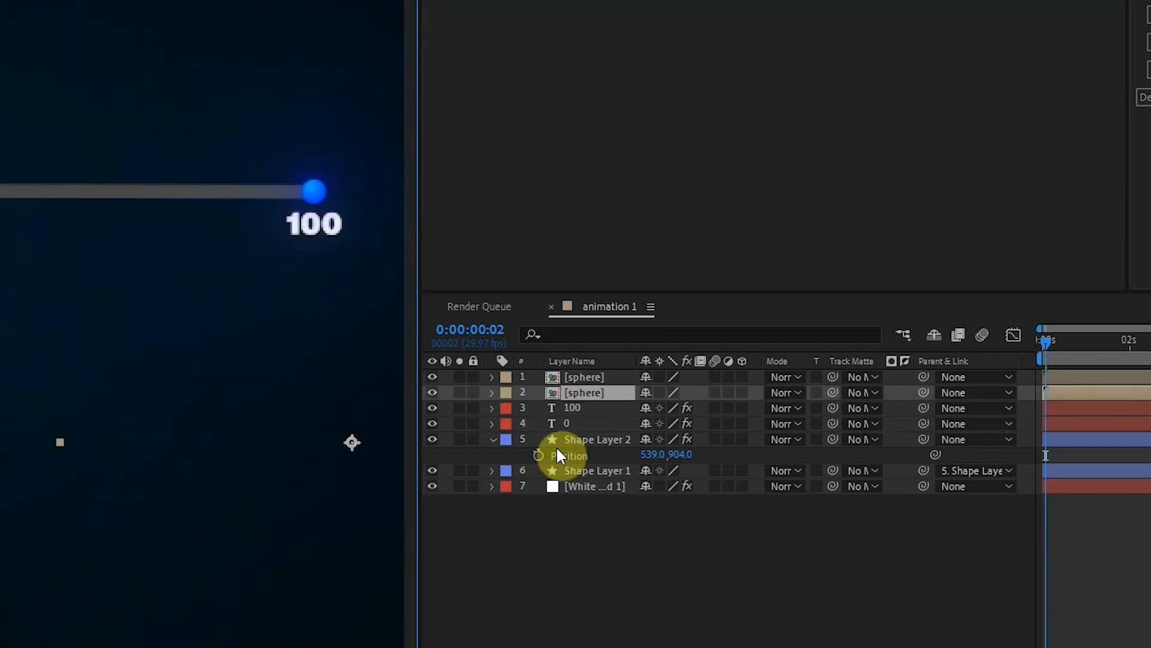
{"action": "left_click", "coordinate": [47, 642]}
{"action": "left_click", "coordinate": [47, 442]}
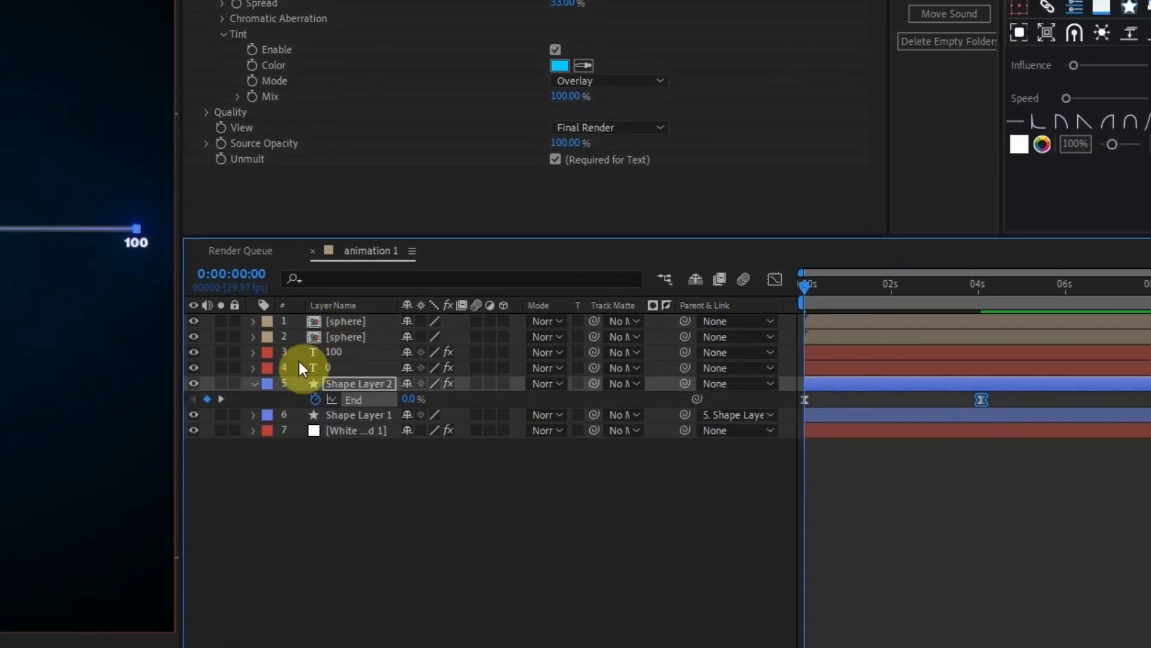
Add 100% opacity keyframes at frame 20 to both spheres, both text layers and both shape layers.
{"action": "left_click", "coordinate": [329, 319]}
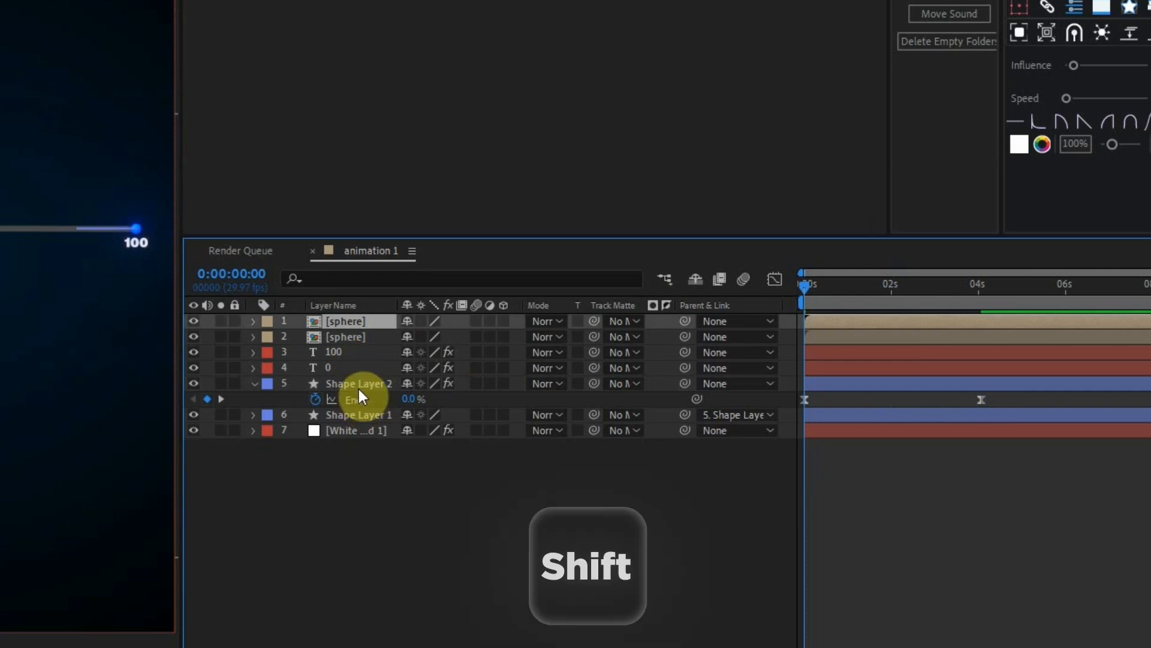
{"action": "left_click", "coordinate": [351, 415], "text": "shift"}
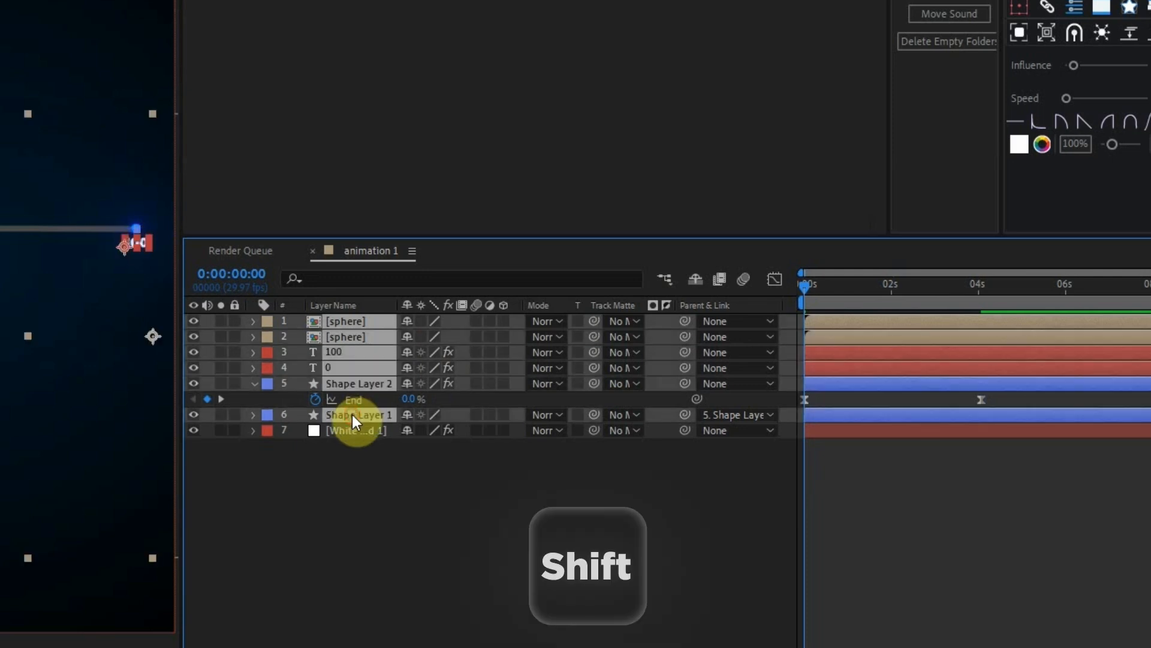
{"action": "key", "text": "t"}
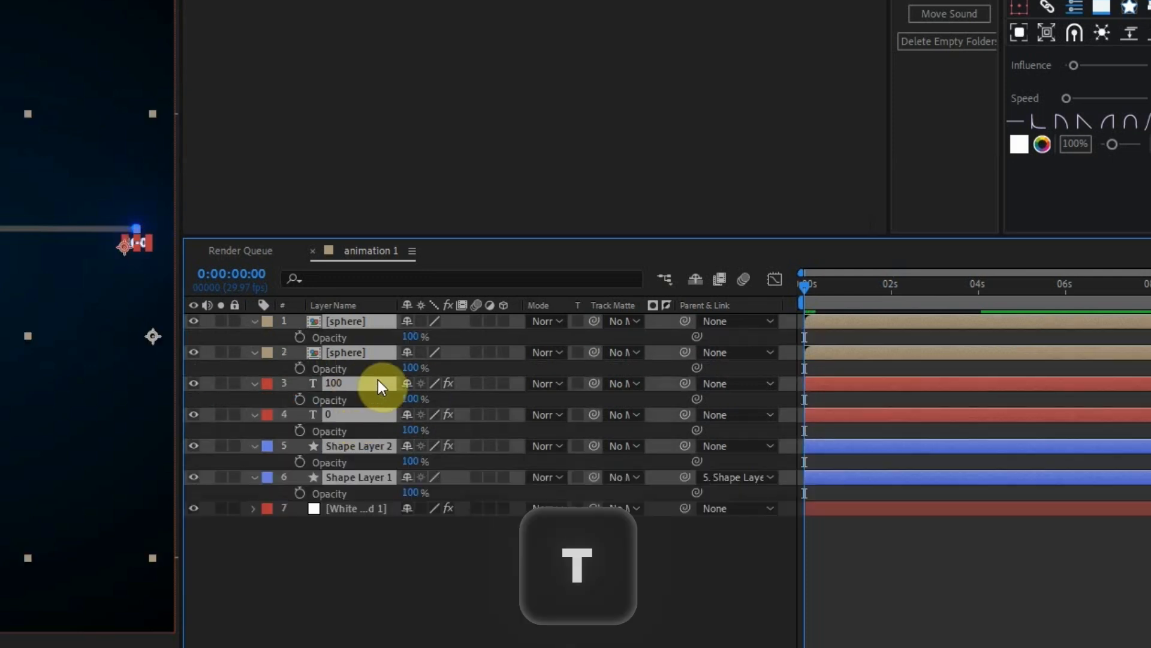
{"action": "mouse_move", "coordinate": [825, 287]}
{"action": "left_mouse_down"}
{"action": "mouse_move", "coordinate": [815, 286]}
{"action": "mouse_move", "coordinate": [847, 287]}
{"action": "left_mouse_up"}
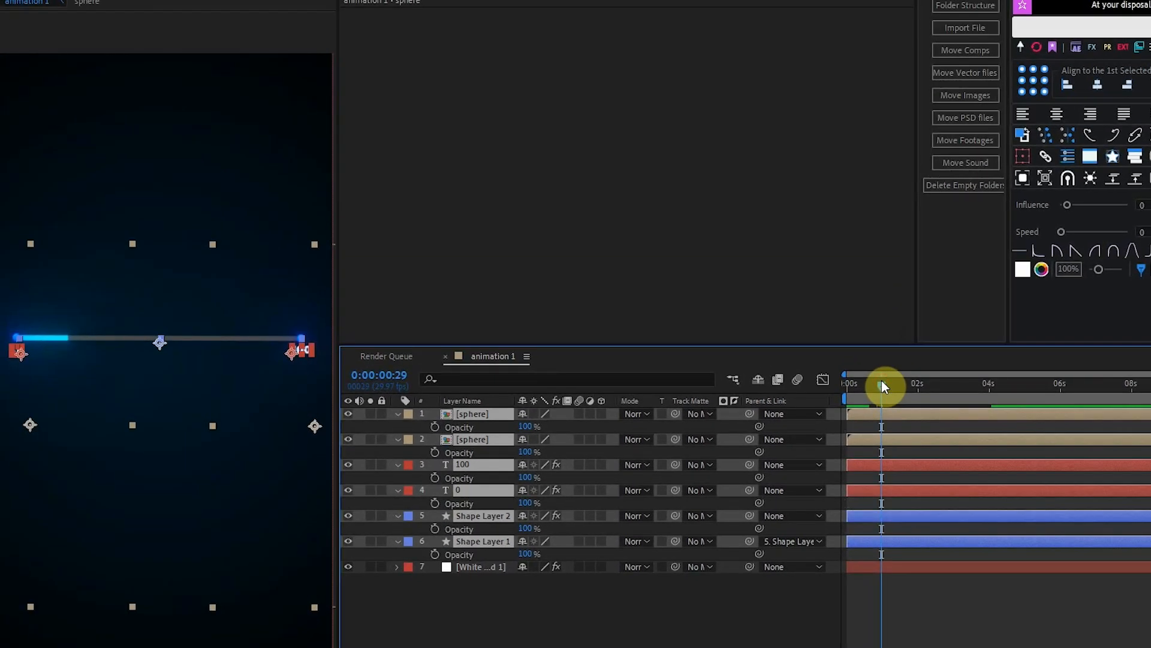
{"action": "key", "text": "="}
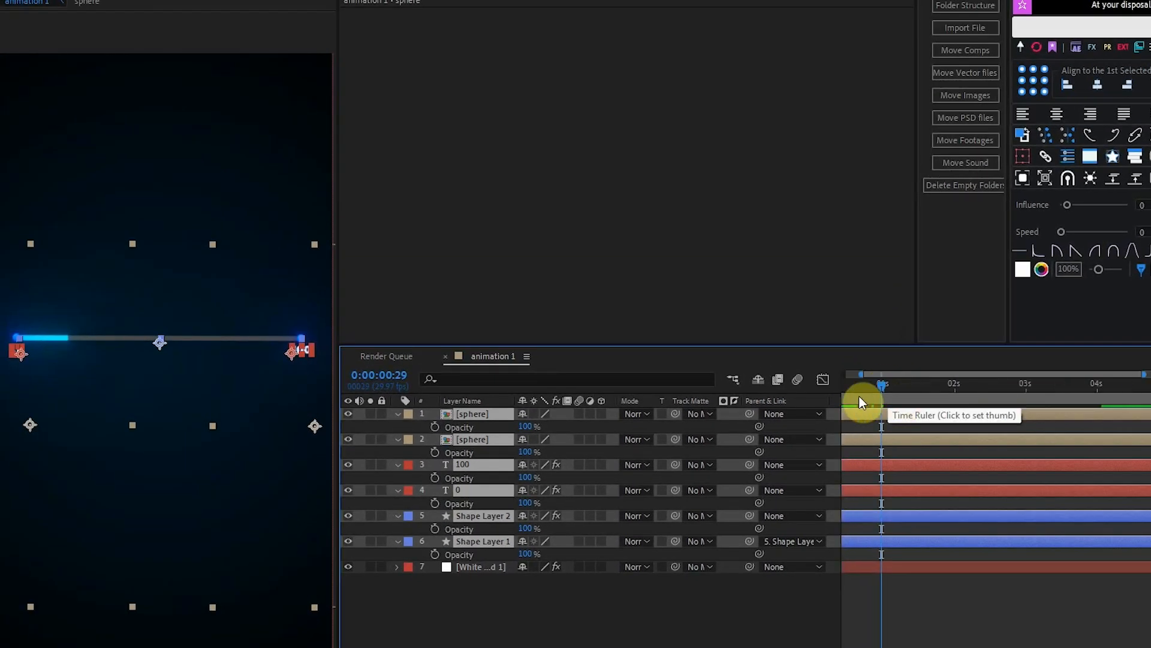
{"action": "scroll", "coordinate": [995, 491], "scroll_direction": "left", "scroll_amount": 2}
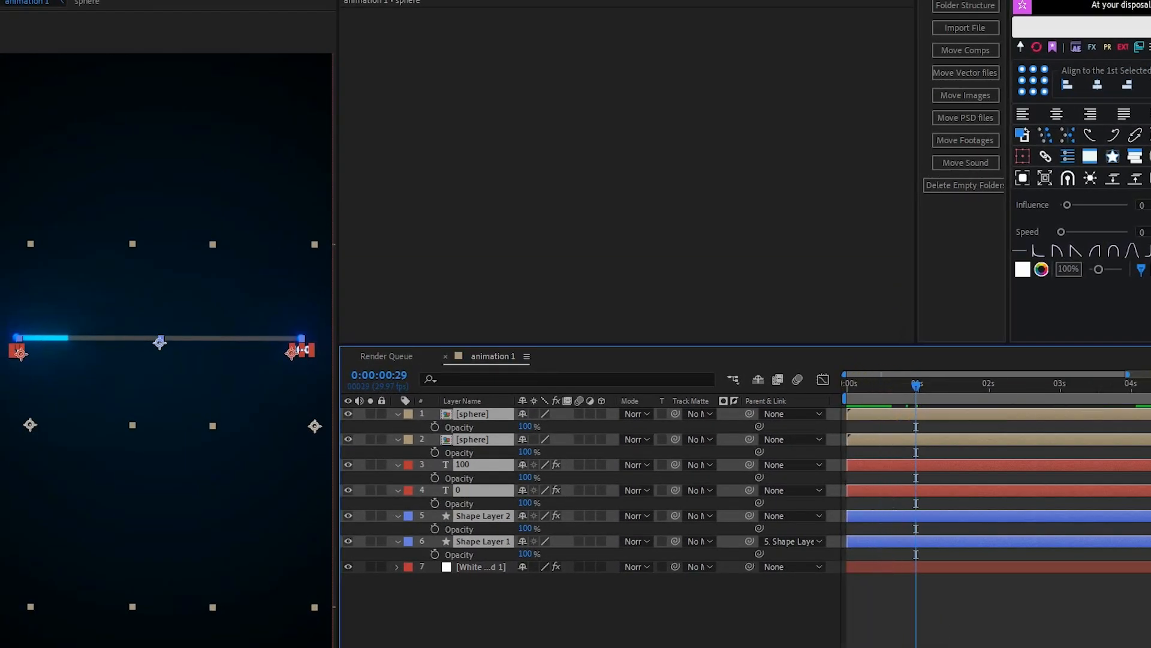
{"action": "key", "text": "="}
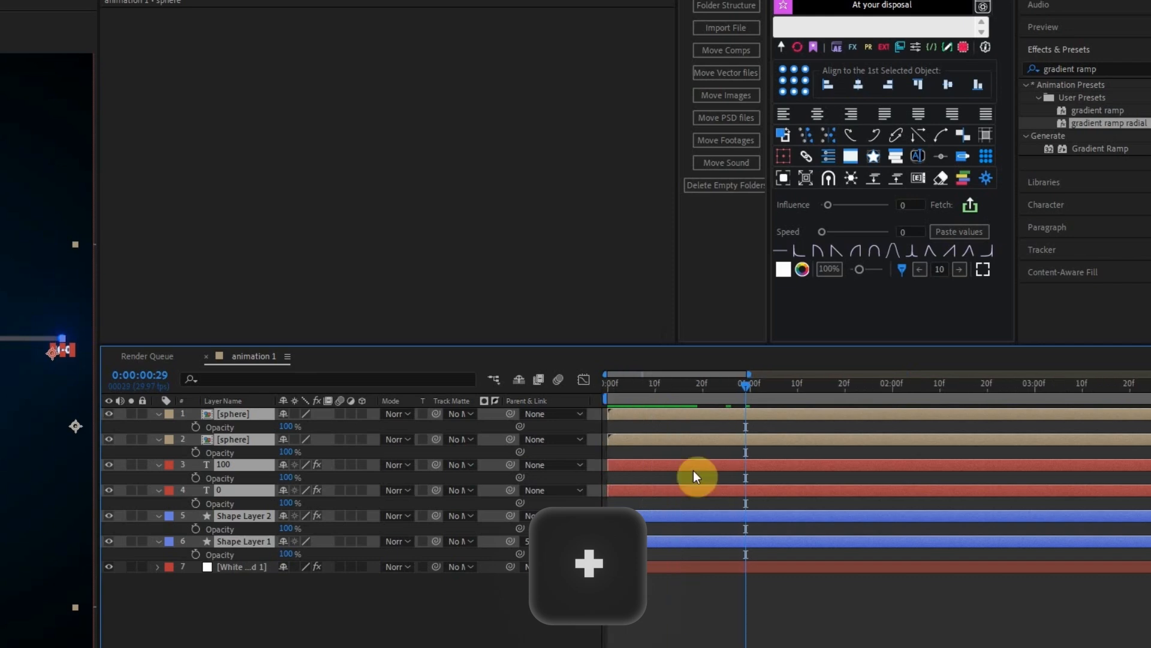
{"action": "left_click_drag", "start_coordinate": [722, 387], "coordinate": [700, 387]}
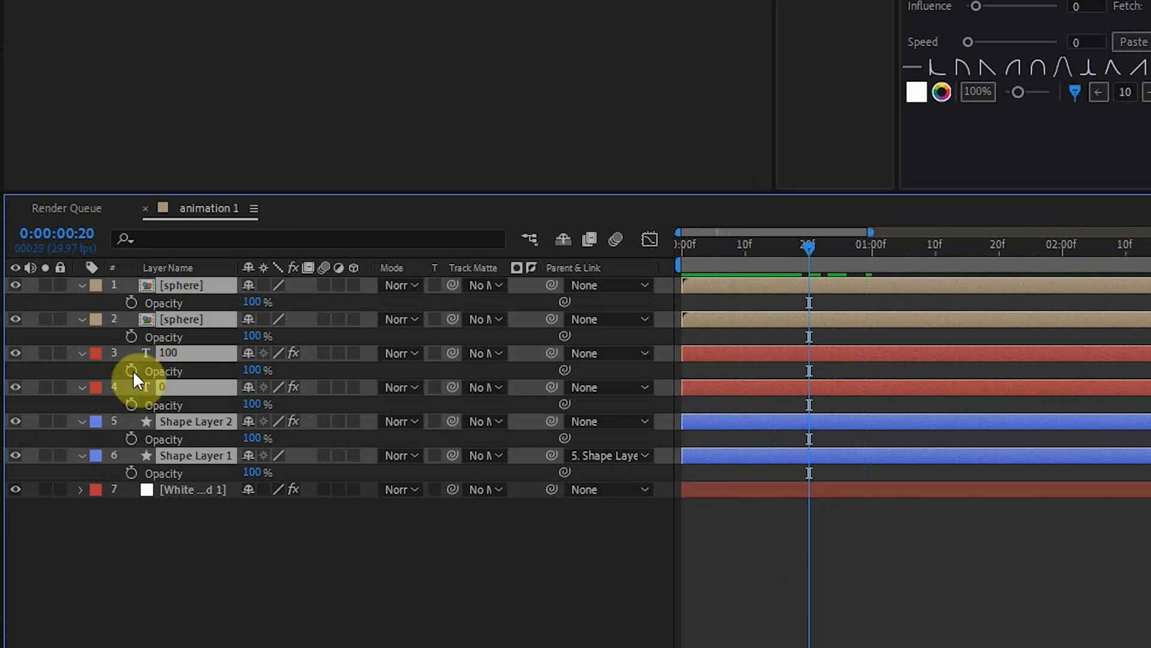
{"action": "left_click", "coordinate": [132, 370]}
Set the selected layers' opacity to 0% at frame 0, apply Easy Ease to all the opacity keyframes and scrub through the fade-in.
{"action": "left_click", "coordinate": [774, 250]}
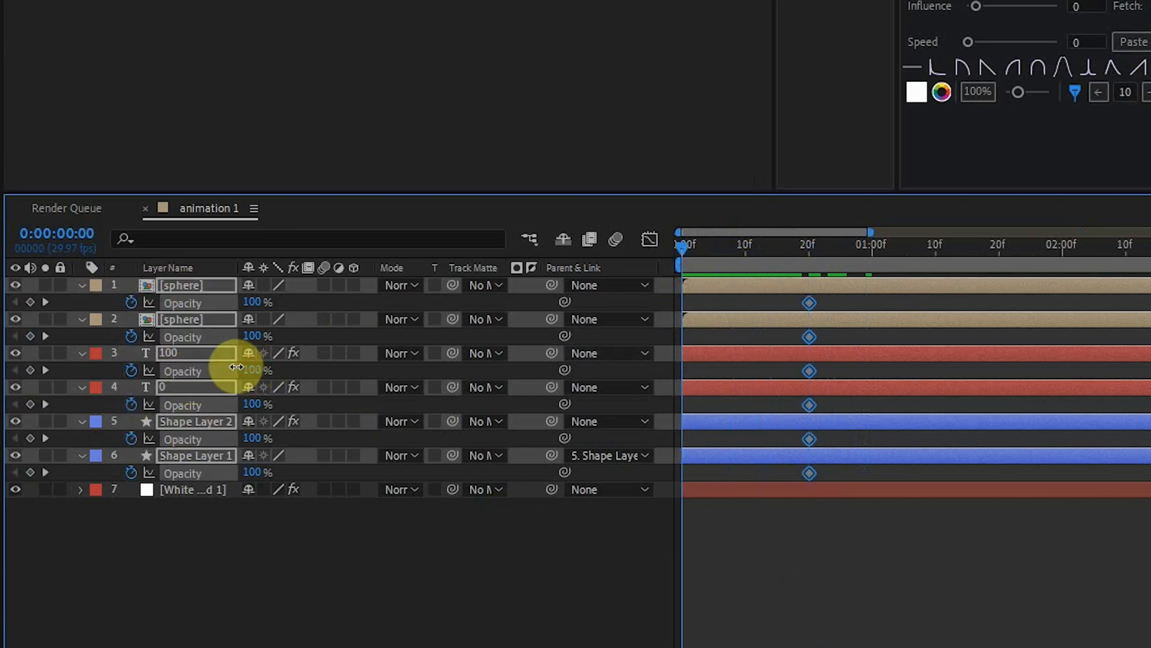
{"action": "left_click_drag", "start_coordinate": [247, 370], "coordinate": [23, 370]}
{"action": "left_click", "coordinate": [804, 593]}
{"action": "left_click_drag", "start_coordinate": [861, 475], "coordinate": [611, 287]}
{"action": "key", "text": "F9"}
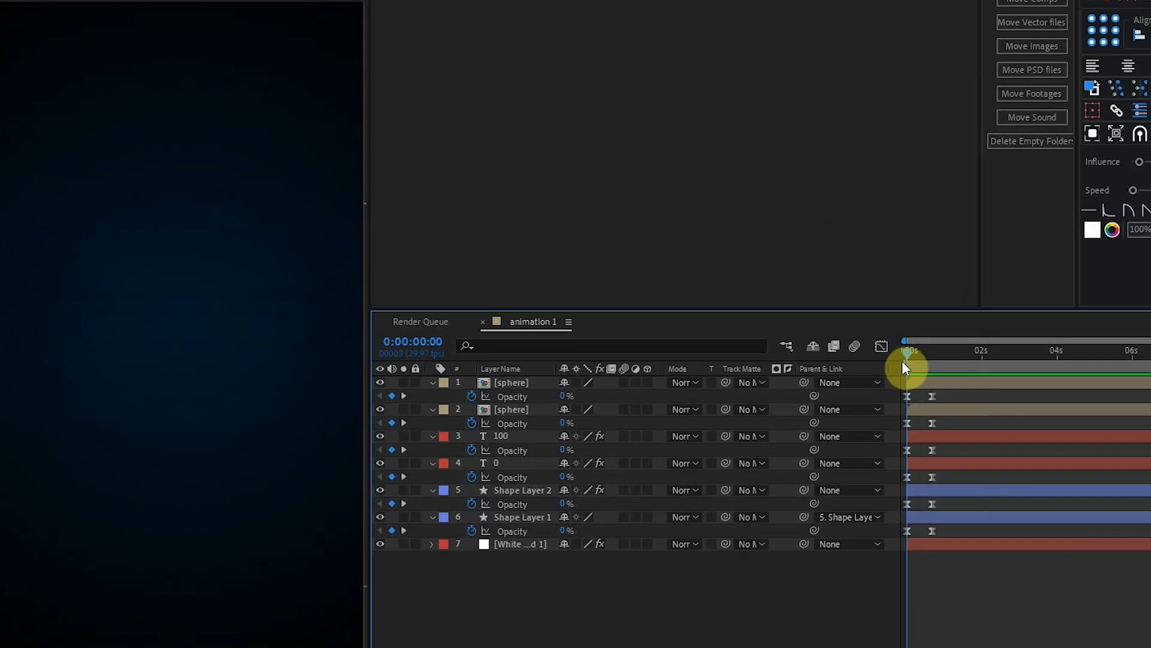
{"action": "left_click", "coordinate": [913, 358]}
{"action": "left_click_drag", "start_coordinate": [913, 357], "coordinate": [966, 353]}
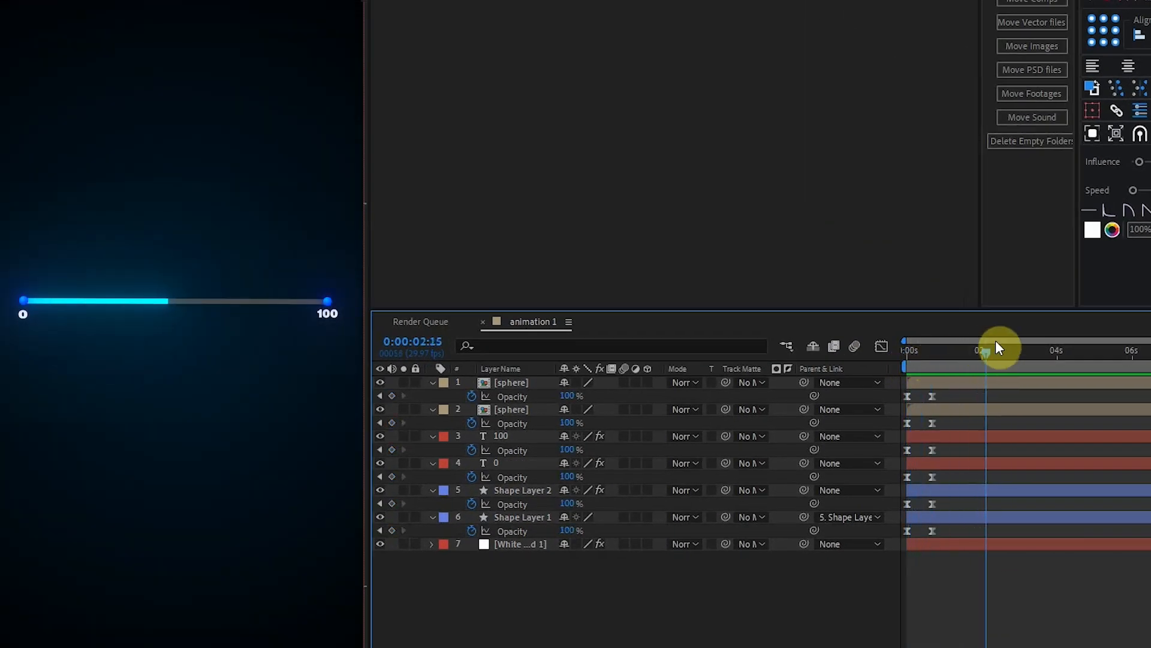
{"action": "left_click_drag", "start_coordinate": [1035, 339], "coordinate": [1048, 330]}
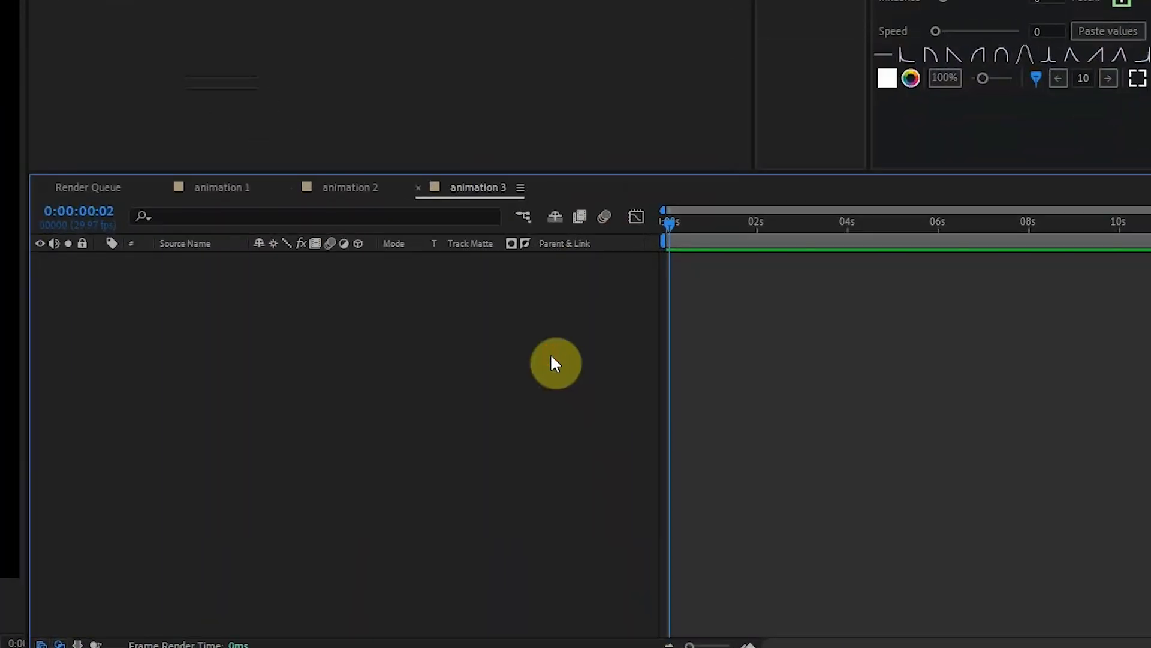
Add a white solid layer to the animation 3 composition and apply the Gradient Ramp effect to it.
{"action": "right_click", "coordinate": [553, 319]}
{"action": "mouse_move", "coordinate": [797, 333]}
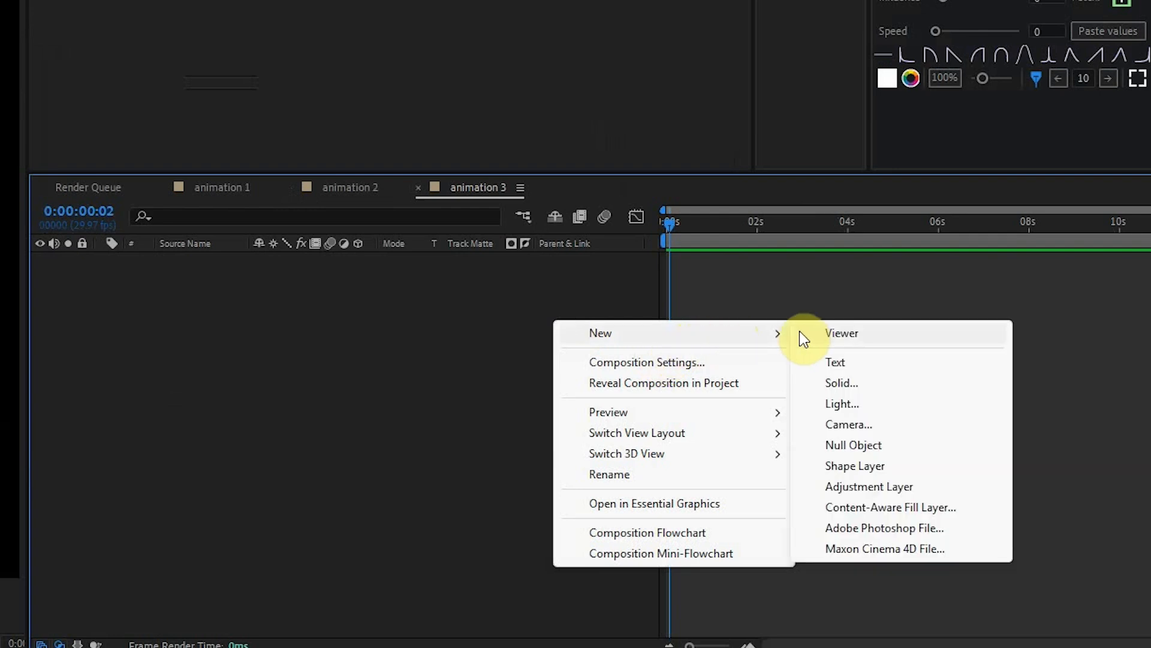
{"action": "left_click", "coordinate": [863, 384]}
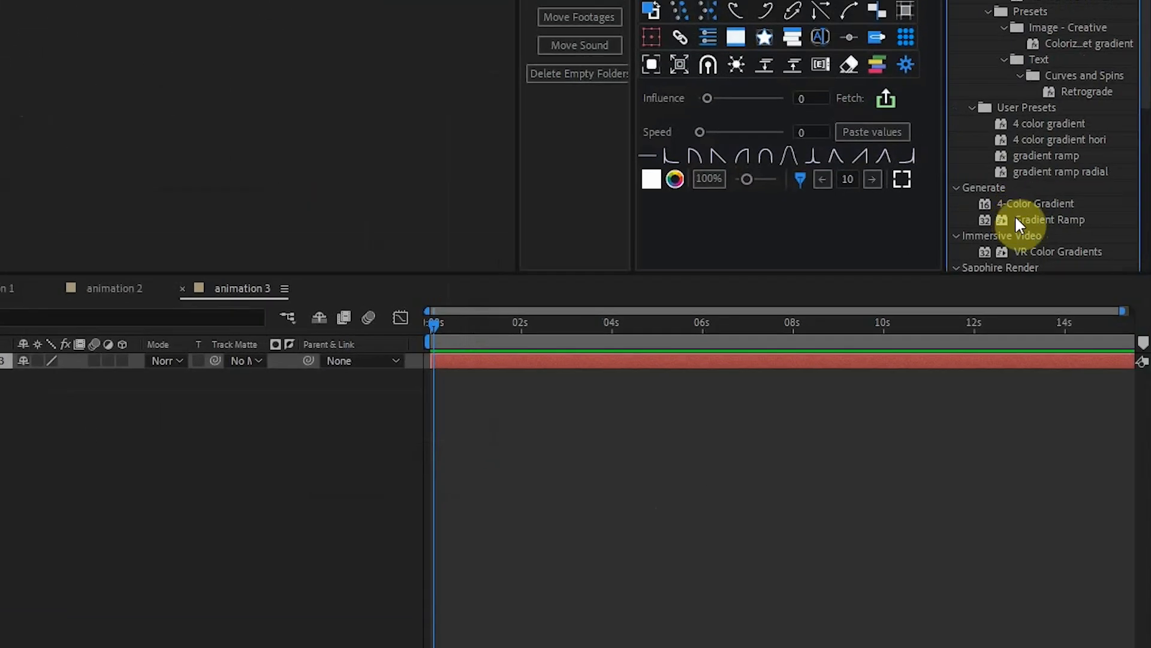
{"action": "left_click_drag", "start_coordinate": [1014, 217], "coordinate": [450, 375]}
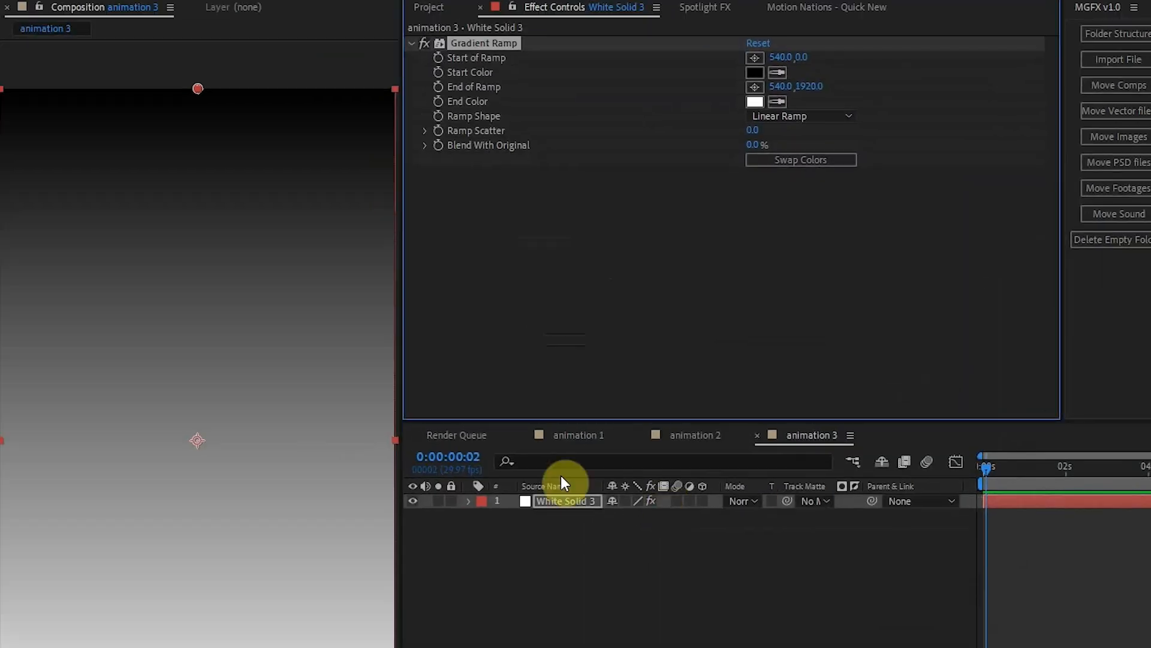
Change the gradient's shape to Radial Ramp and place its start point near the frame's centre, at about 546, 954.
{"action": "left_click", "coordinate": [771, 116]}
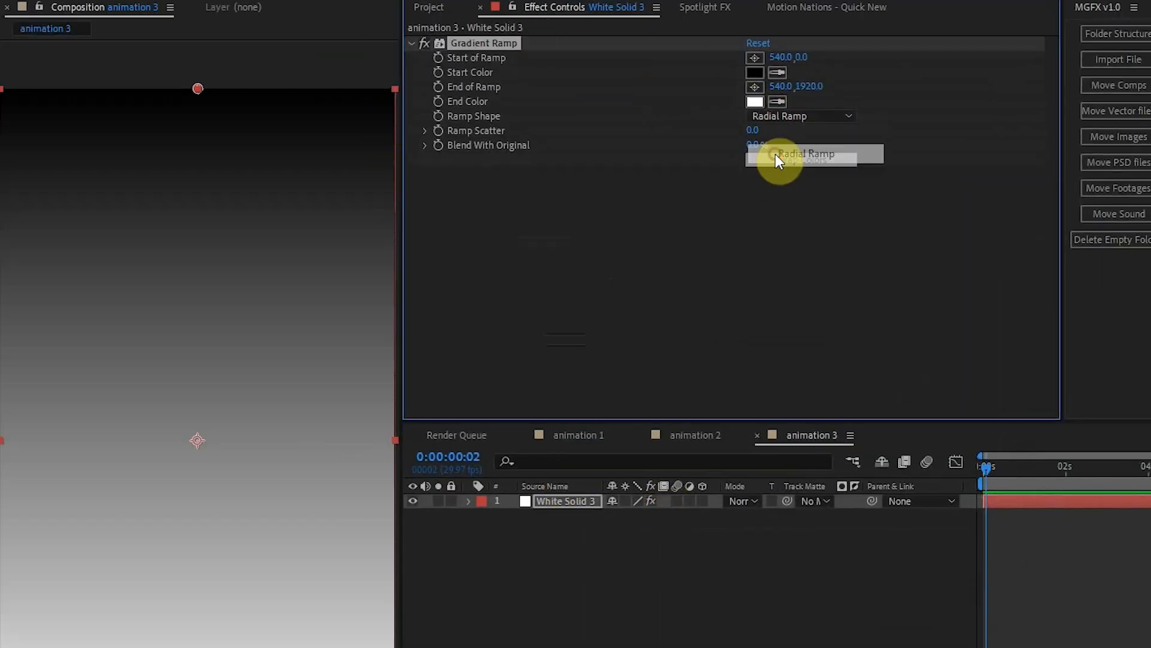
{"action": "left_click", "coordinate": [774, 154]}
{"action": "left_click", "coordinate": [755, 57]}
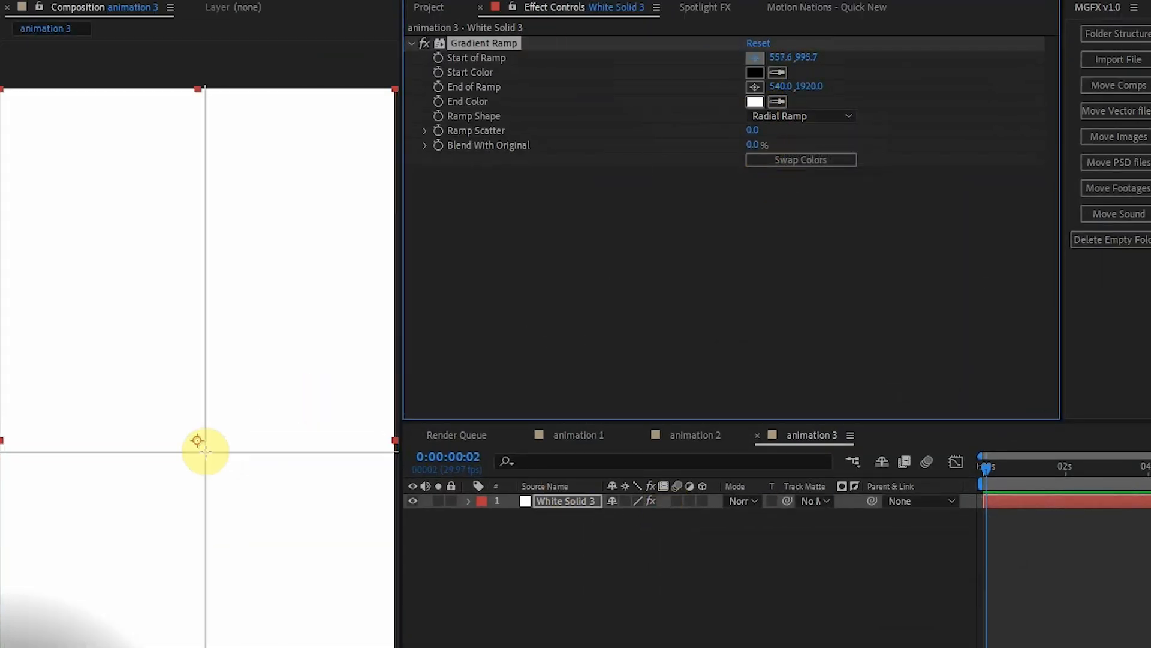
{"action": "left_click", "coordinate": [199, 438]}
Set the gradient's end color to black and place its end point near the frame's lower-left corner, at about 12, 1900.
{"action": "left_click", "coordinate": [755, 102]}
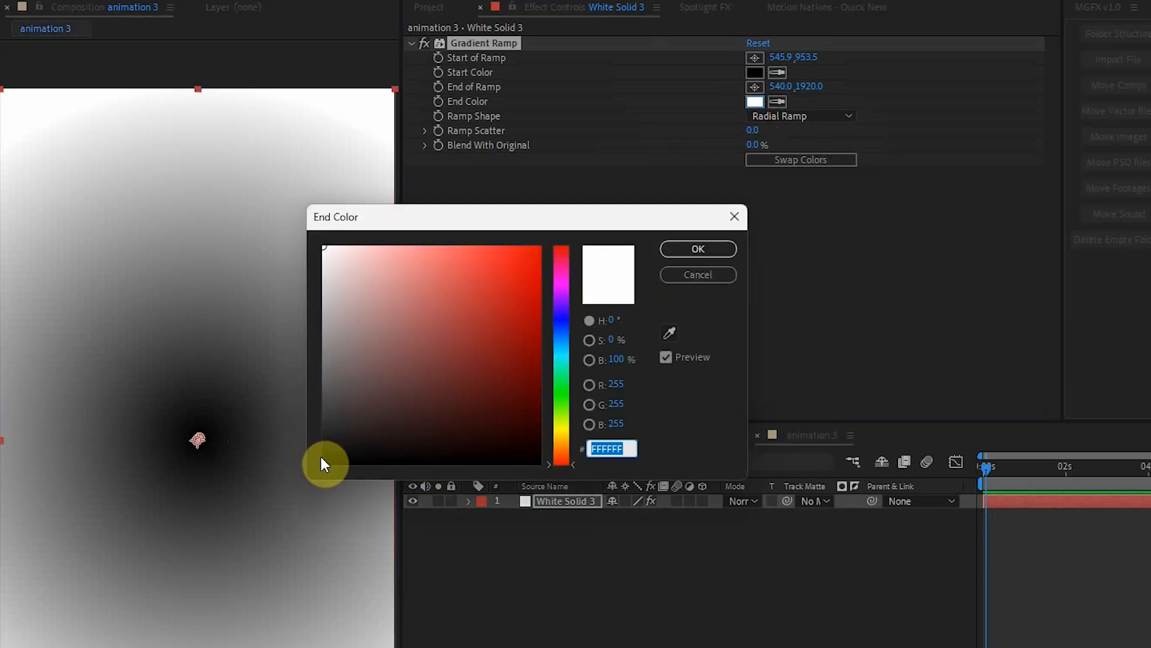
{"action": "left_click", "coordinate": [324, 463]}
{"action": "left_click", "coordinate": [668, 247]}
{"action": "left_click", "coordinate": [756, 57]}
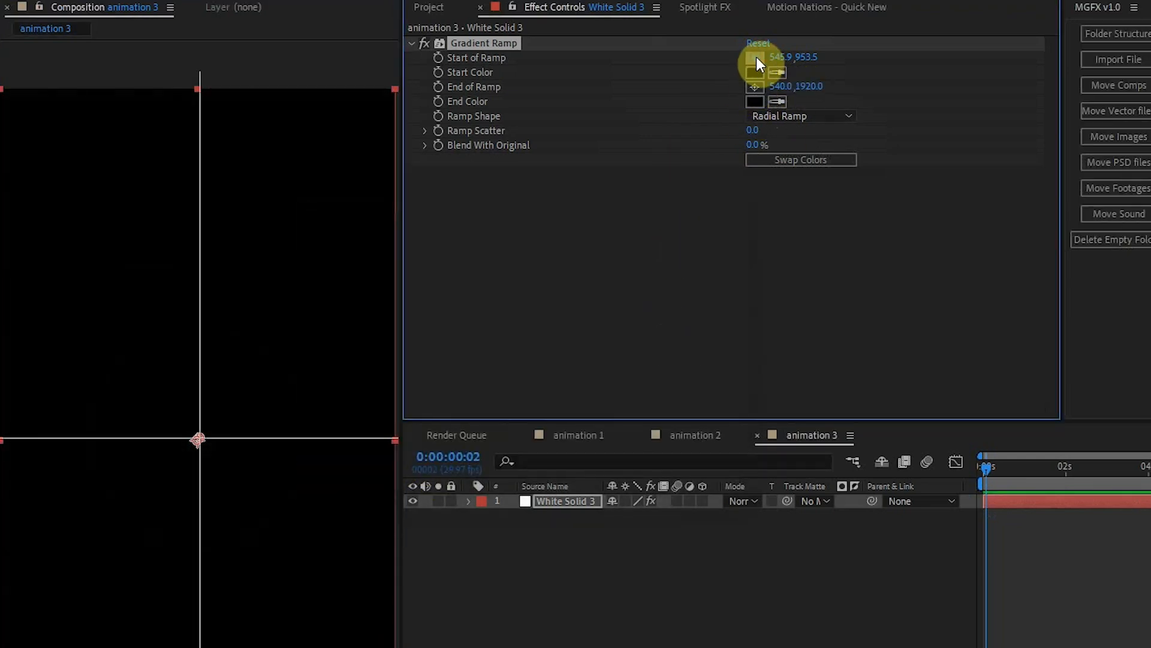
{"action": "left_click", "coordinate": [754, 87]}
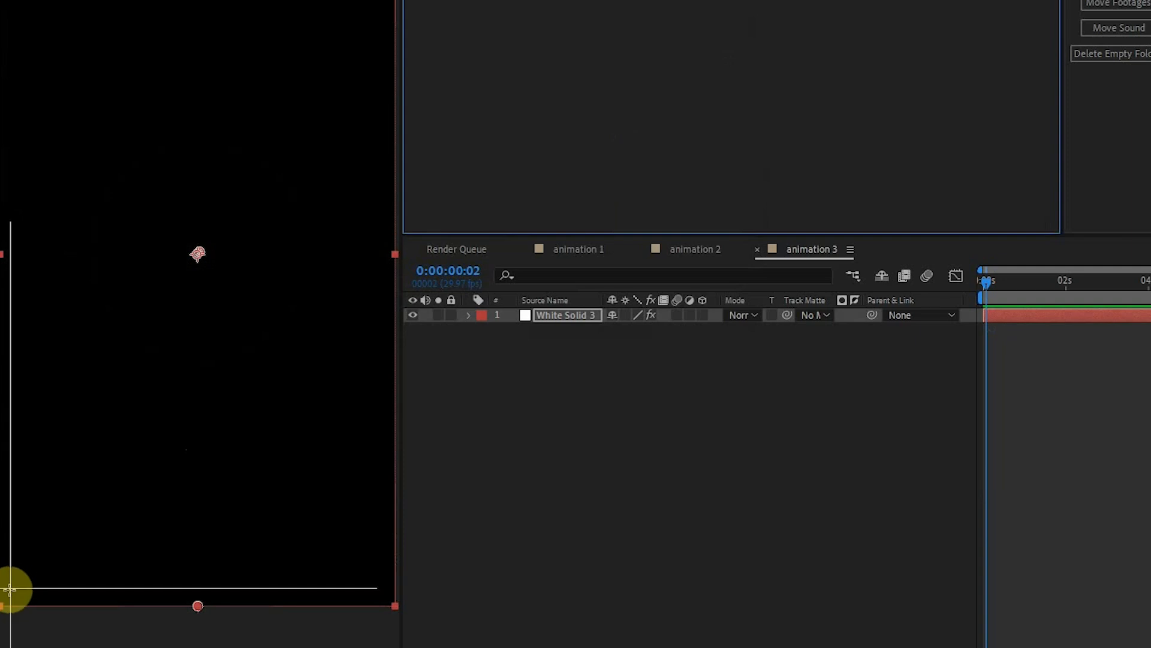
{"action": "left_click", "coordinate": [7, 605]}
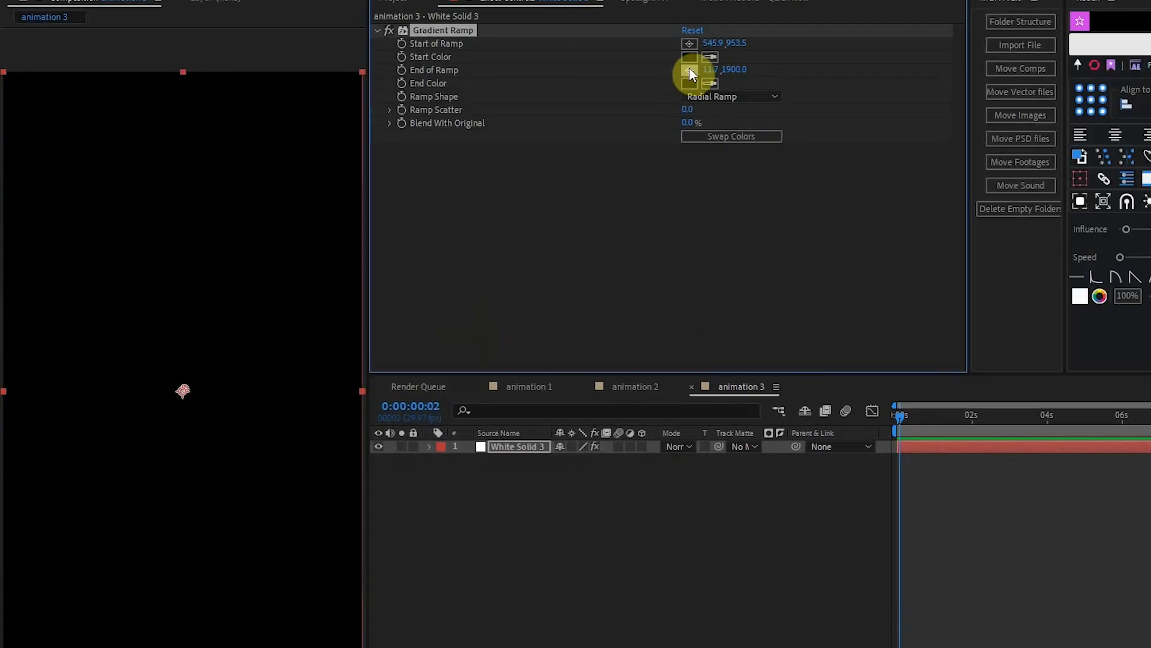
Set the gradient's start color to dark grey 3C3B3B.
{"action": "left_click", "coordinate": [690, 57]}
{"action": "left_click", "coordinate": [298, 365]}
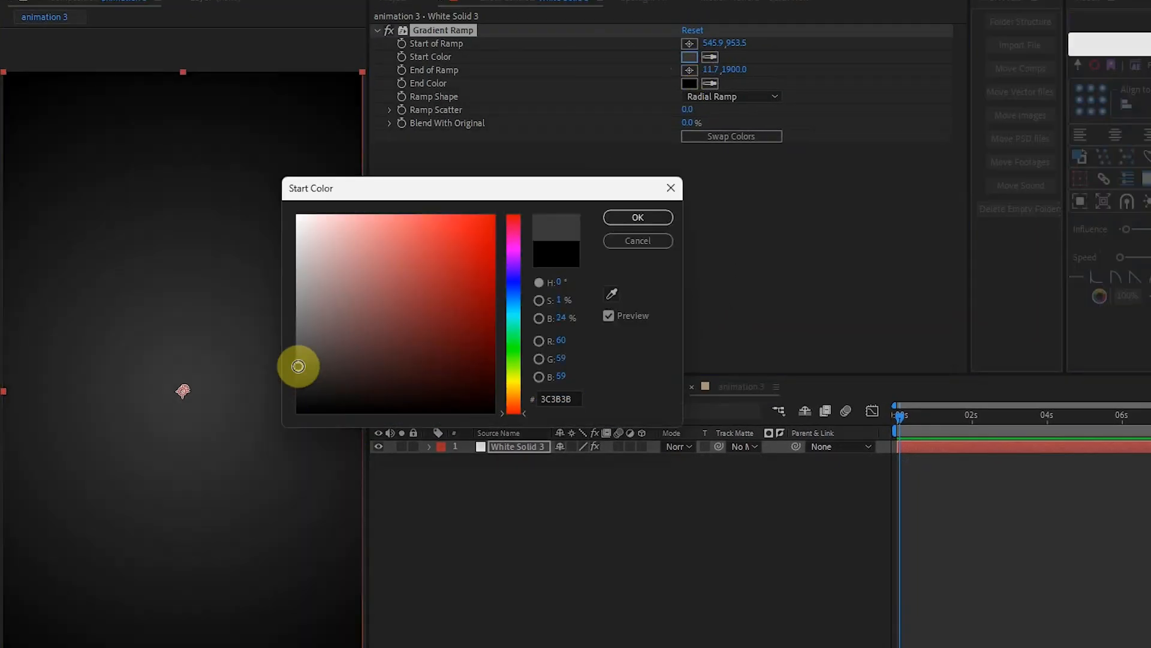
{"action": "left_click", "coordinate": [637, 217]}
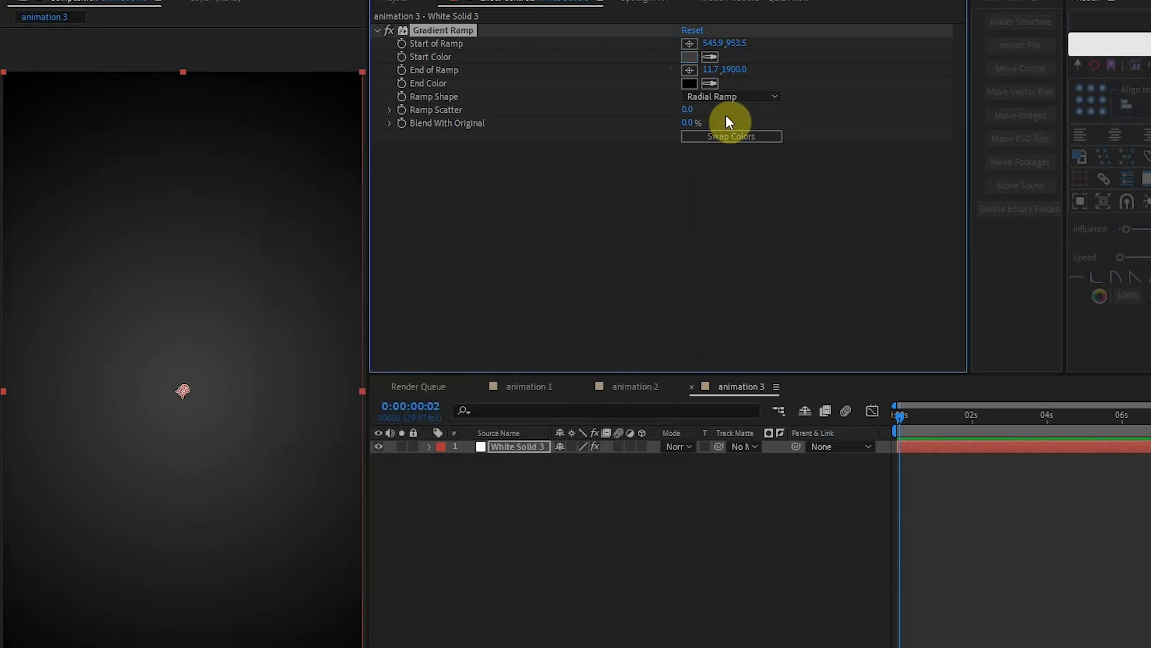
Create a shape layer, draw a wide rounded rectangle on it and position the rectangle around the middle of the frame.
{"action": "right_click", "coordinate": [652, 537]}
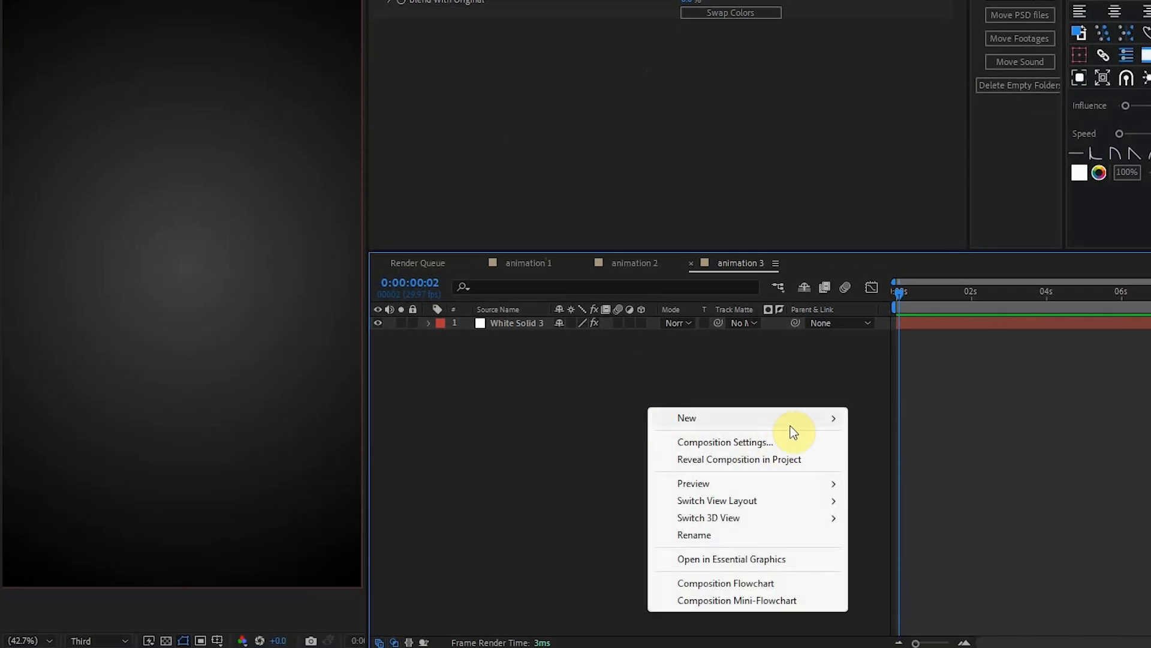
{"action": "mouse_move", "coordinate": [791, 427]}
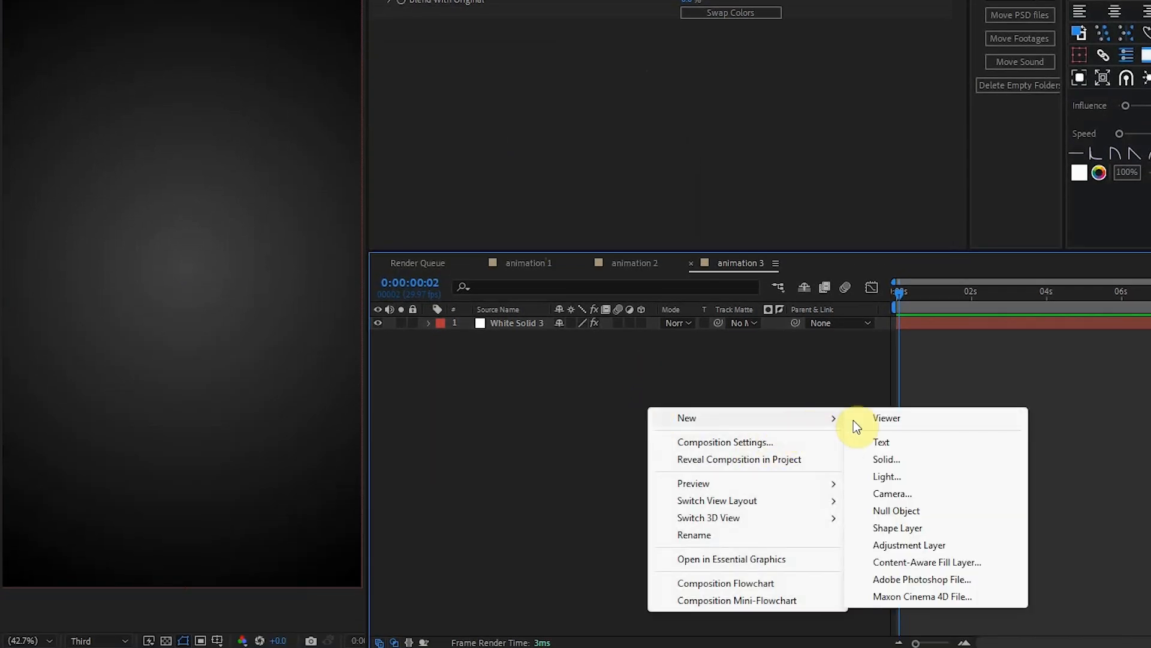
{"action": "left_click", "coordinate": [897, 524]}
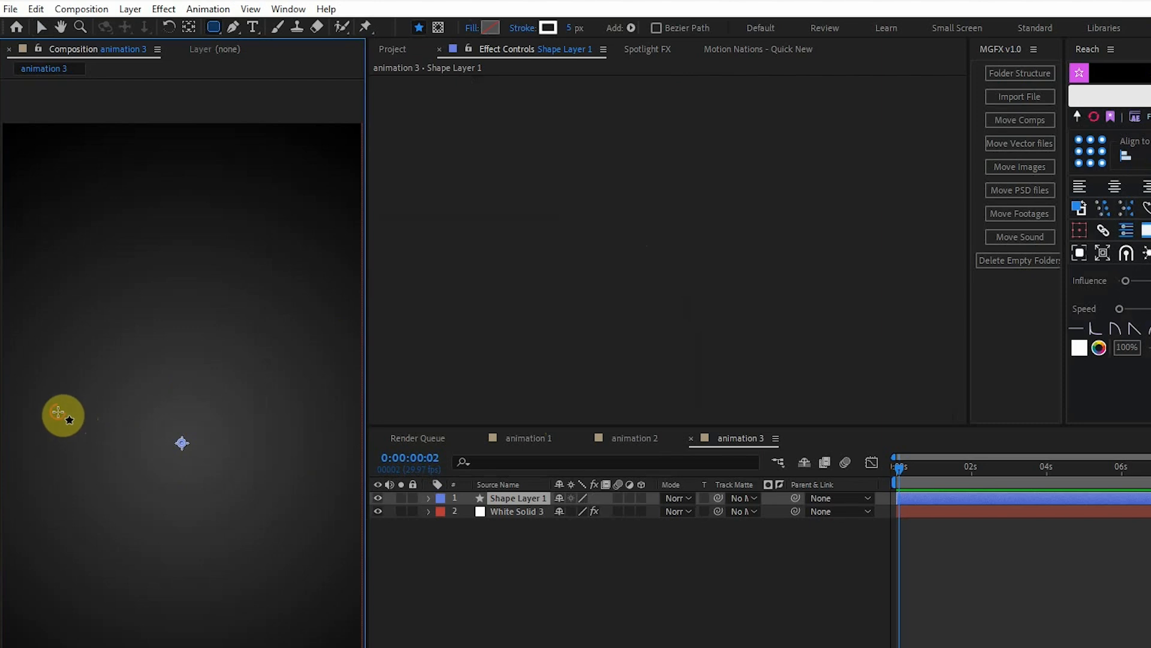
{"action": "left_click_drag", "start_coordinate": [57, 412], "coordinate": [323, 478]}
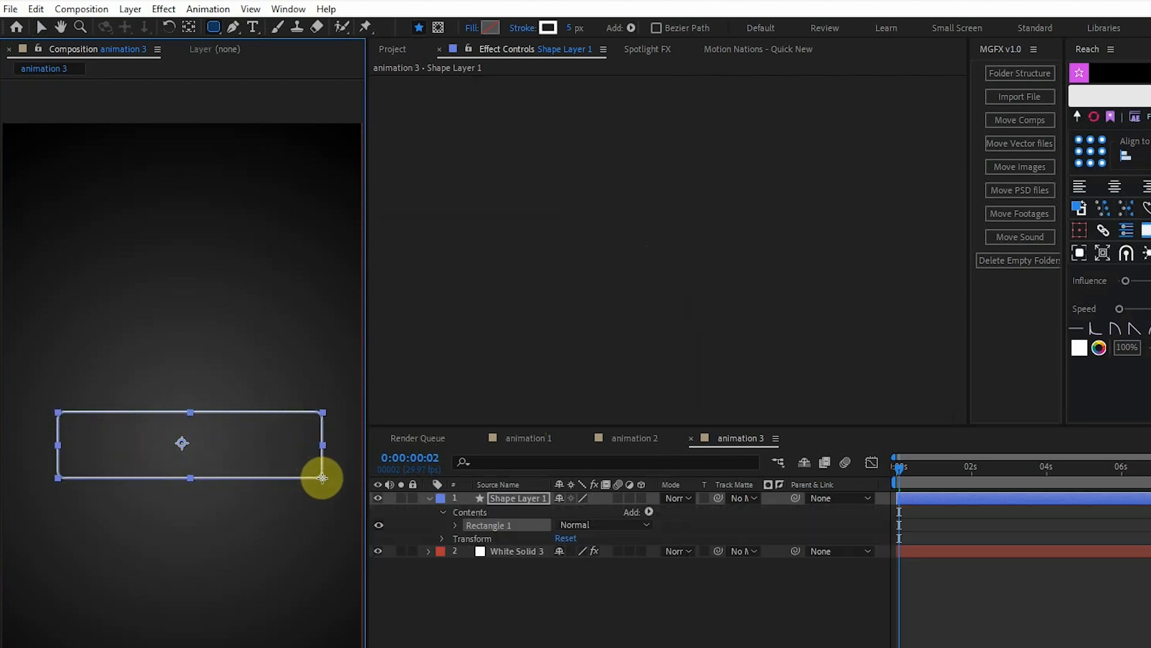
{"action": "left_click", "coordinate": [40, 27]}
{"action": "left_click_drag", "start_coordinate": [192, 436], "coordinate": [178, 428]}
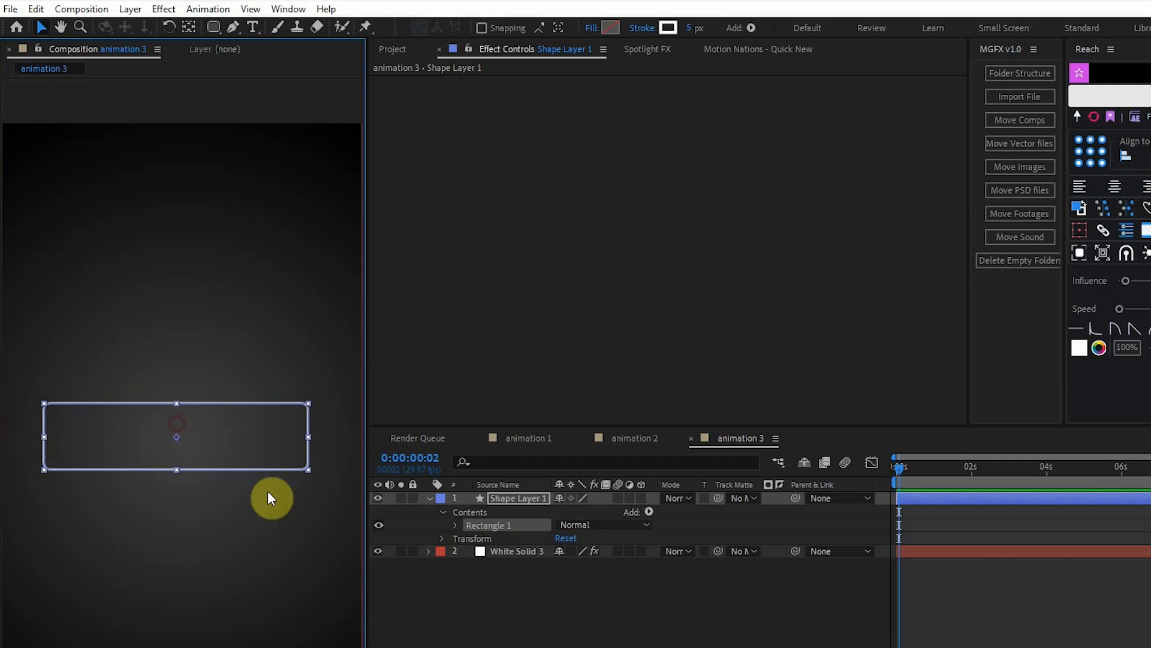
Duplicate Shape Layer 1 and hide the copy, keeping the original selected.
{"action": "left_click", "coordinate": [518, 498]}
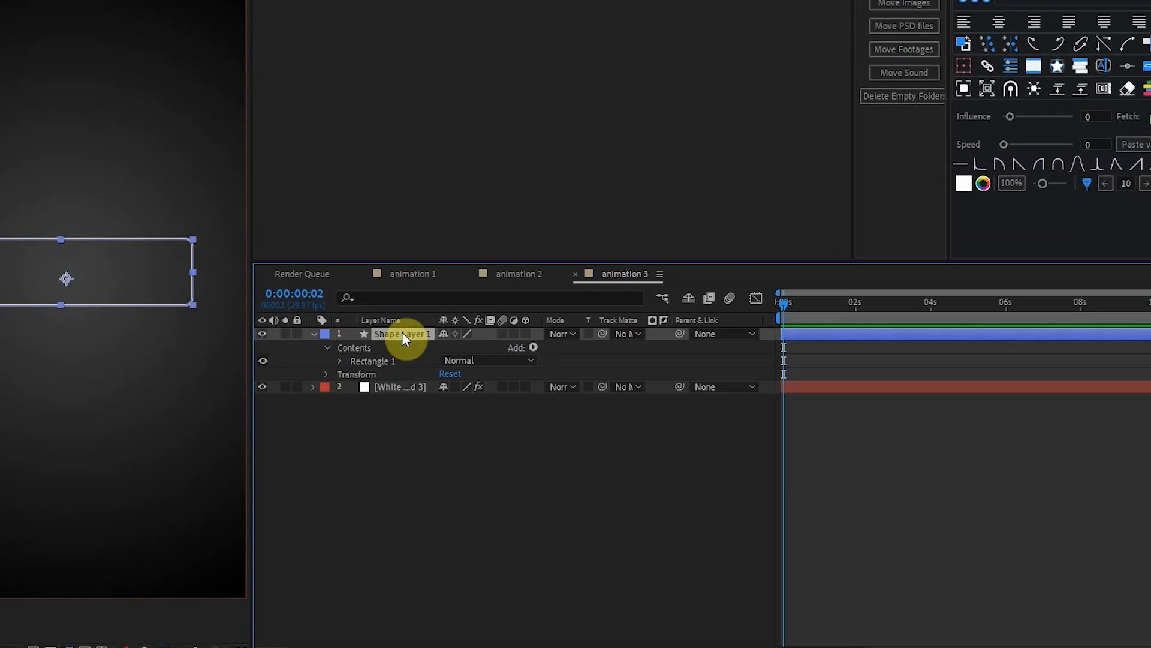
{"action": "key", "text": "ctrl+d"}
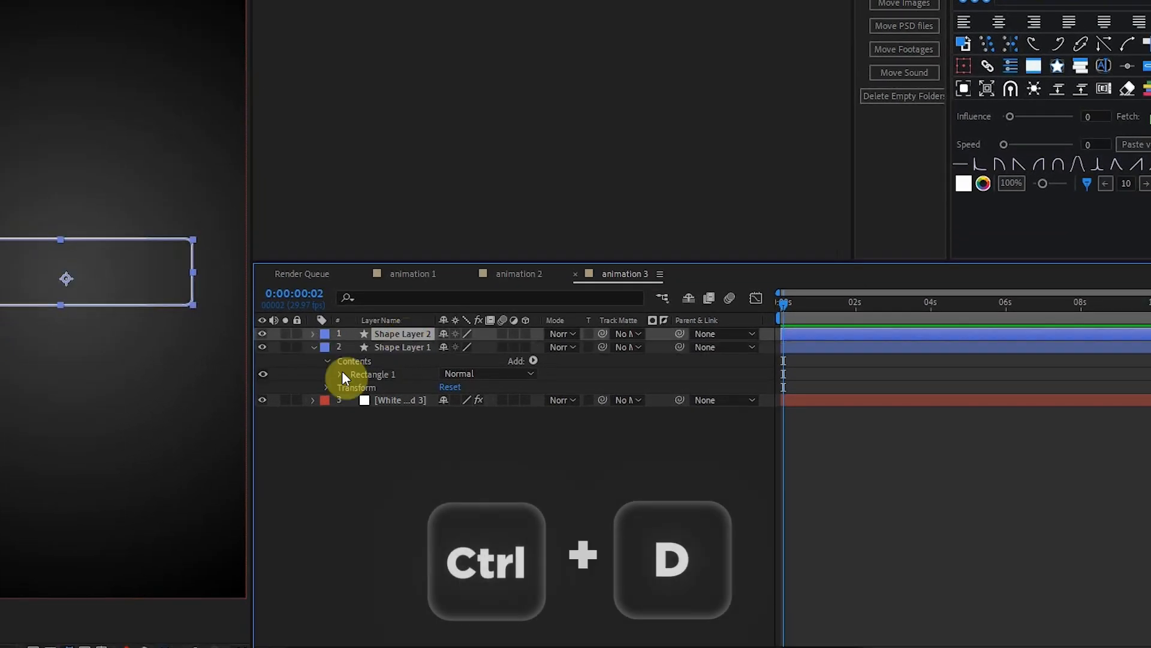
{"action": "left_click", "coordinate": [395, 347]}
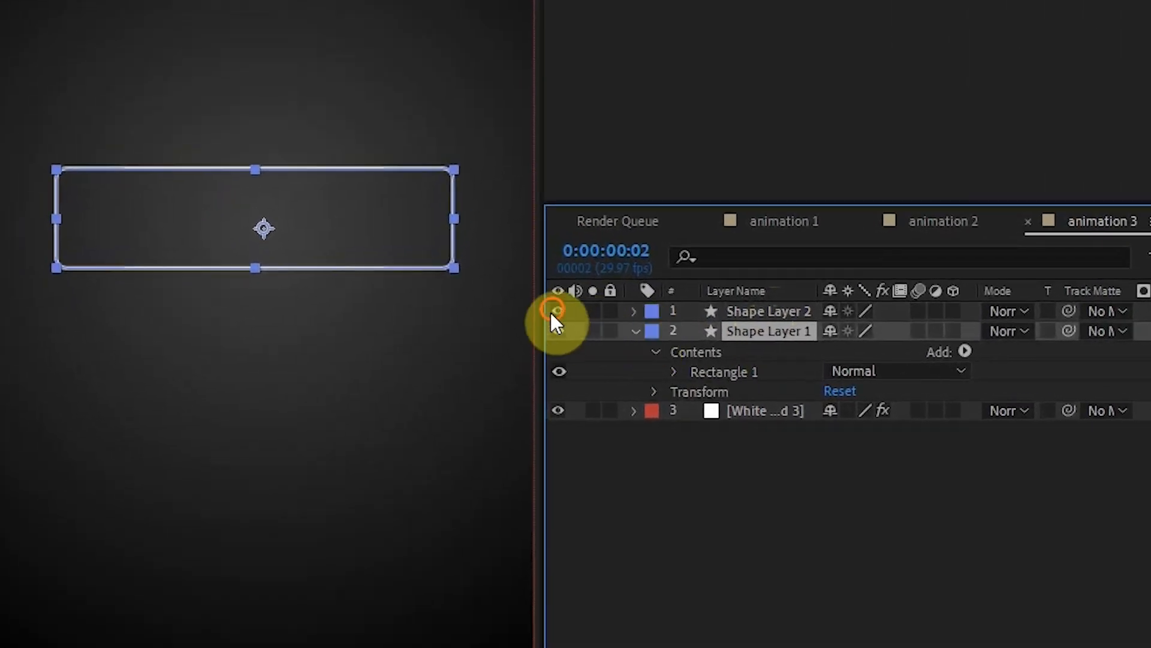
{"action": "left_click", "coordinate": [552, 311]}
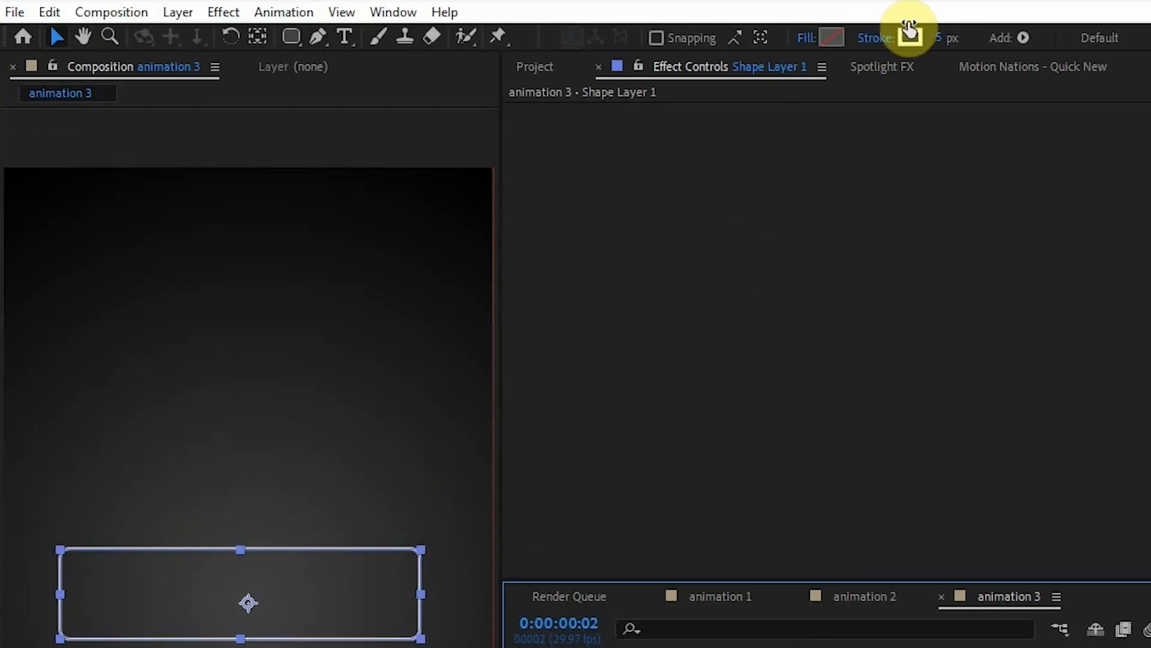
Set Shape Layer 1's stroke width to 0 px and its fill to Solid Color.
{"action": "left_click_drag", "start_coordinate": [942, 38], "coordinate": [744, 74]}
{"action": "left_click", "coordinate": [806, 48]}
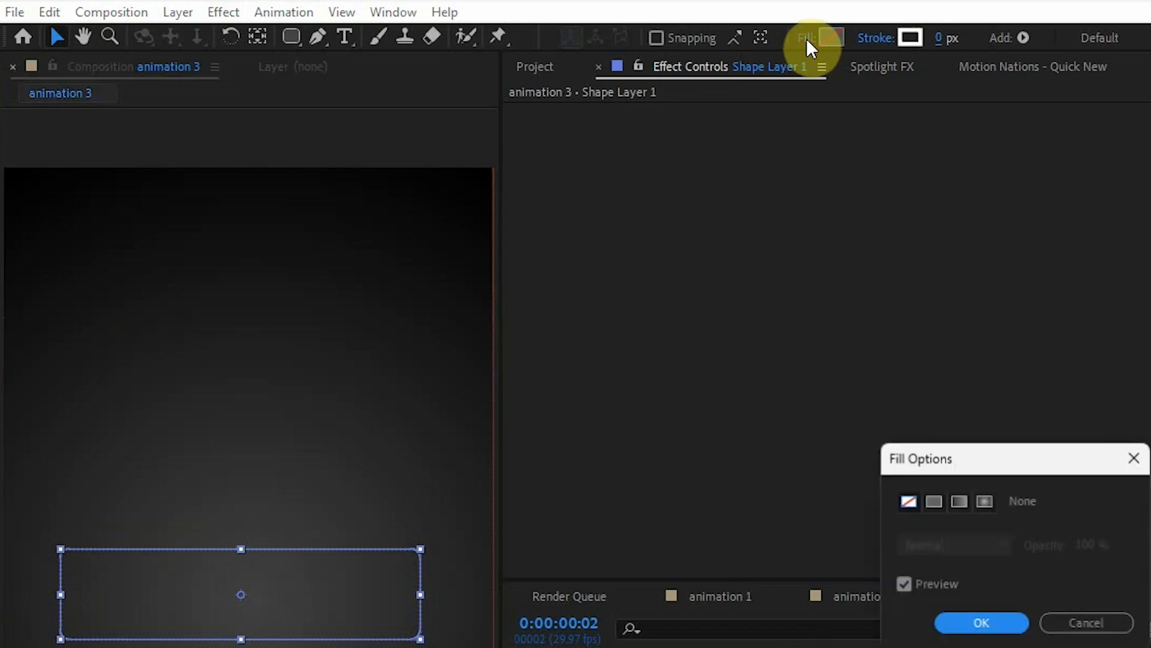
{"action": "left_click", "coordinate": [926, 504]}
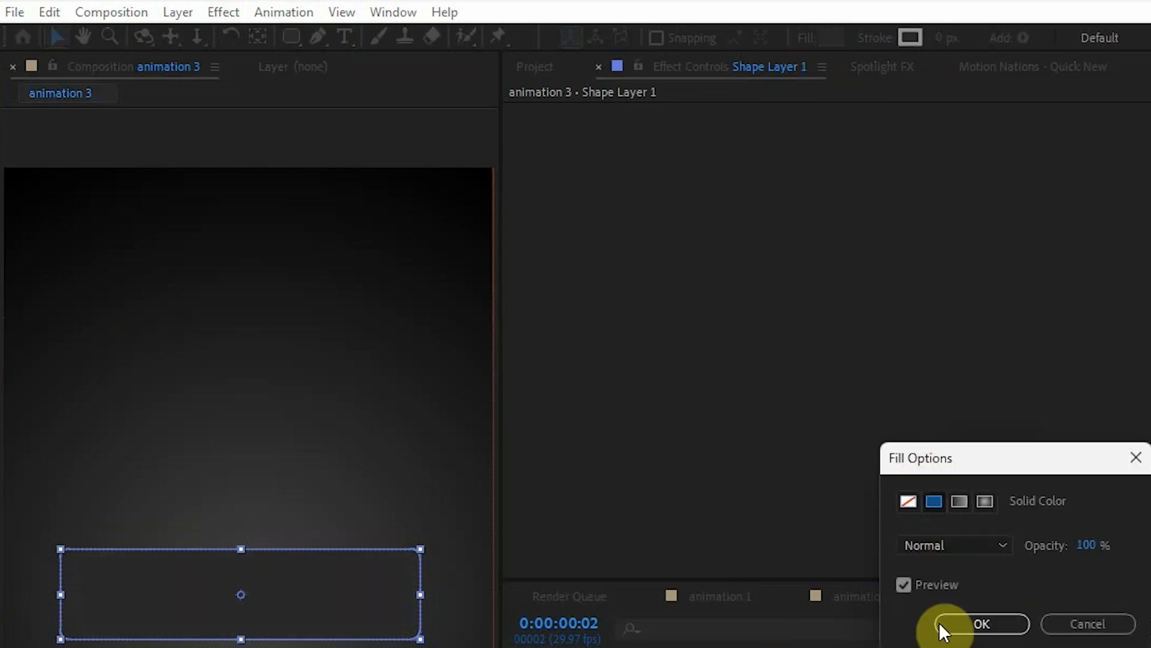
{"action": "left_click", "coordinate": [979, 623]}
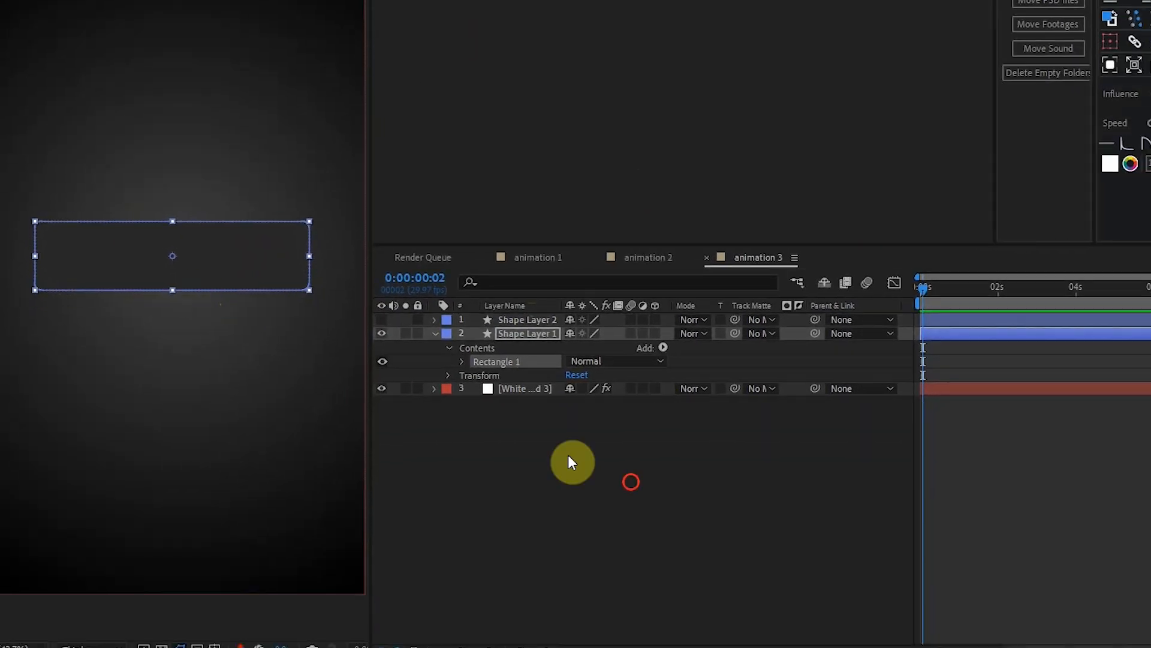
Set Shape Layer 1's blending mode to Add and apply the CC Light Sweep effect to it.
{"action": "left_click", "coordinate": [813, 514]}
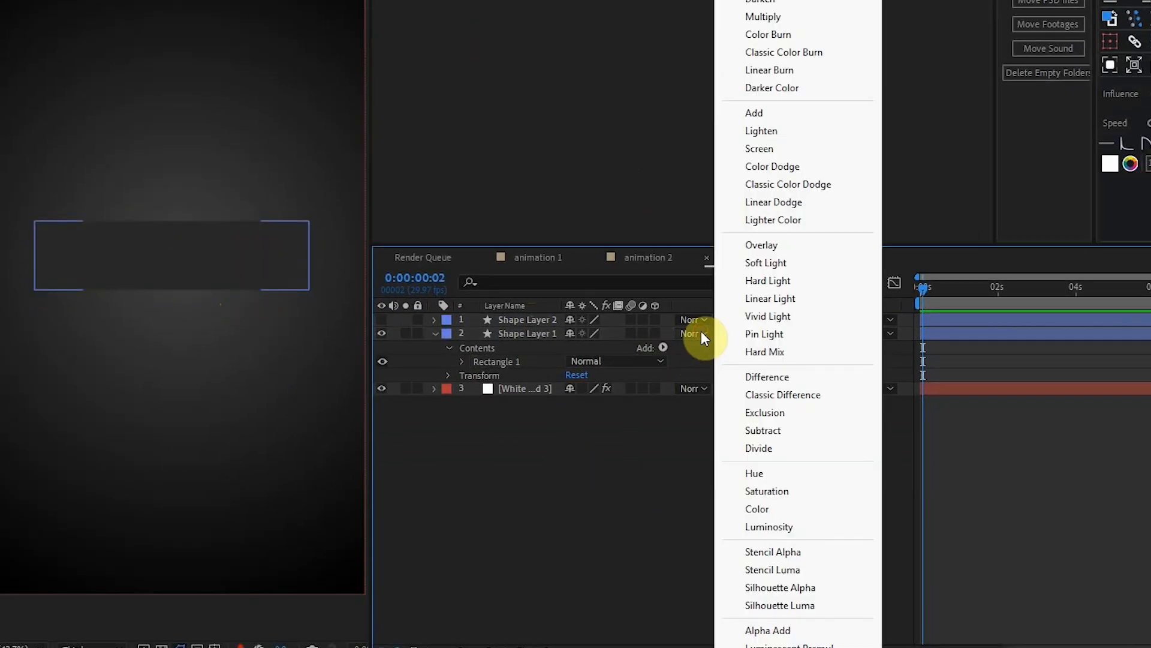
{"action": "left_click", "coordinate": [773, 114]}
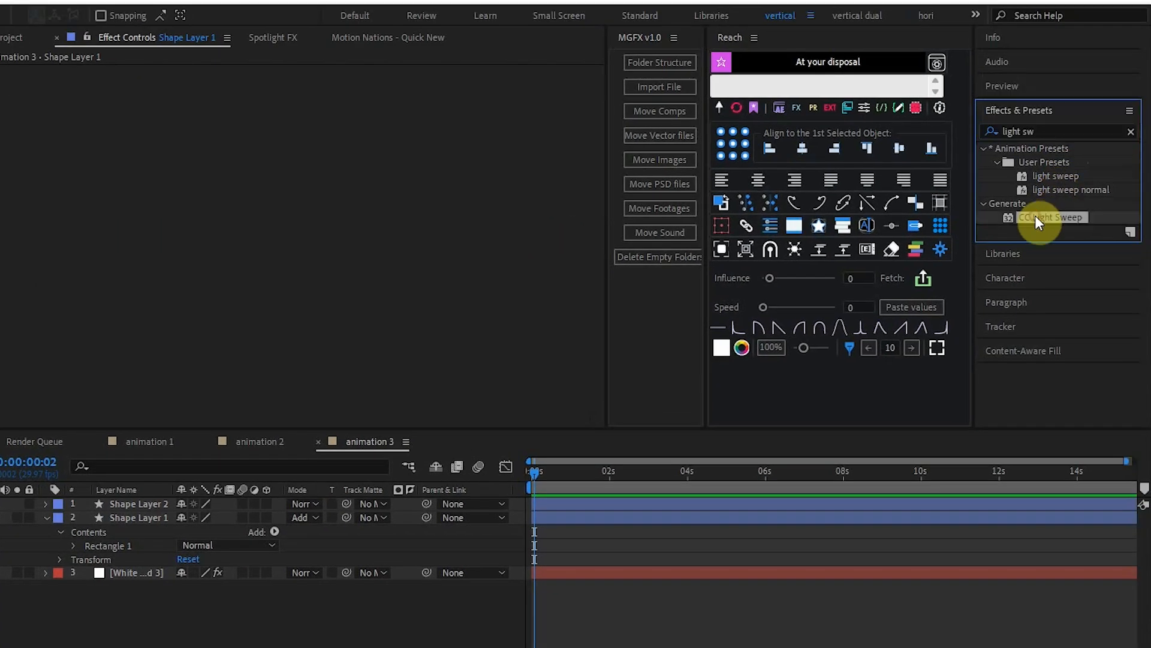
{"action": "left_click_drag", "start_coordinate": [1035, 215], "coordinate": [153, 261]}
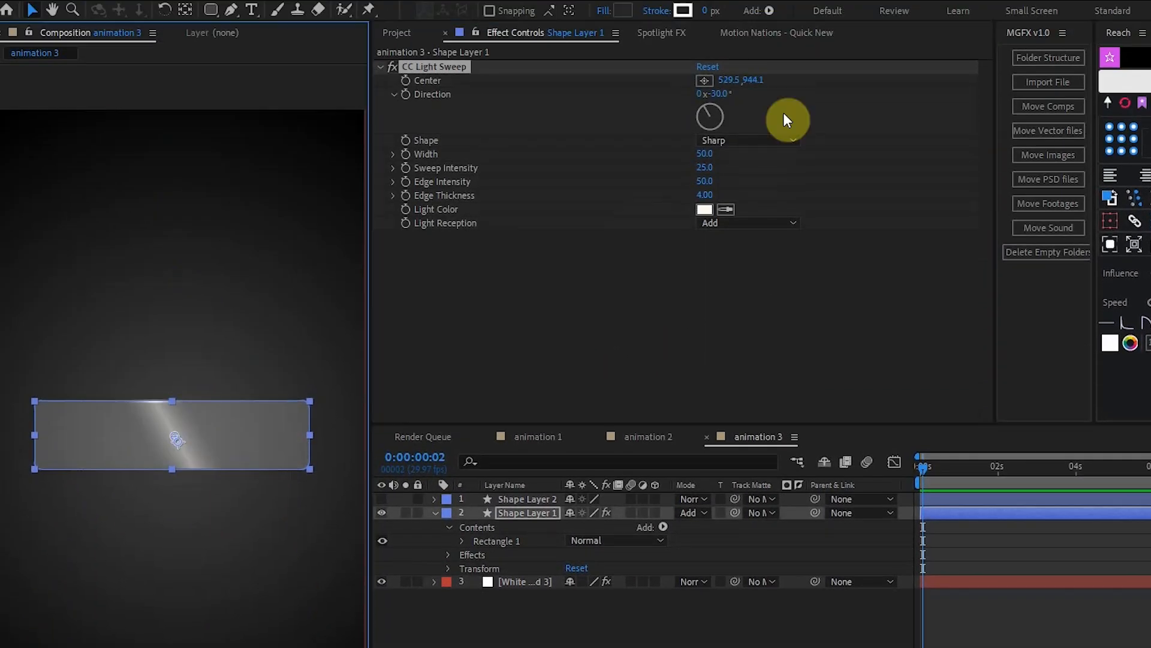
Set the light sweep's width to 120 and its sweep intensity to 10.
{"action": "left_click_drag", "start_coordinate": [712, 159], "coordinate": [770, 153]}
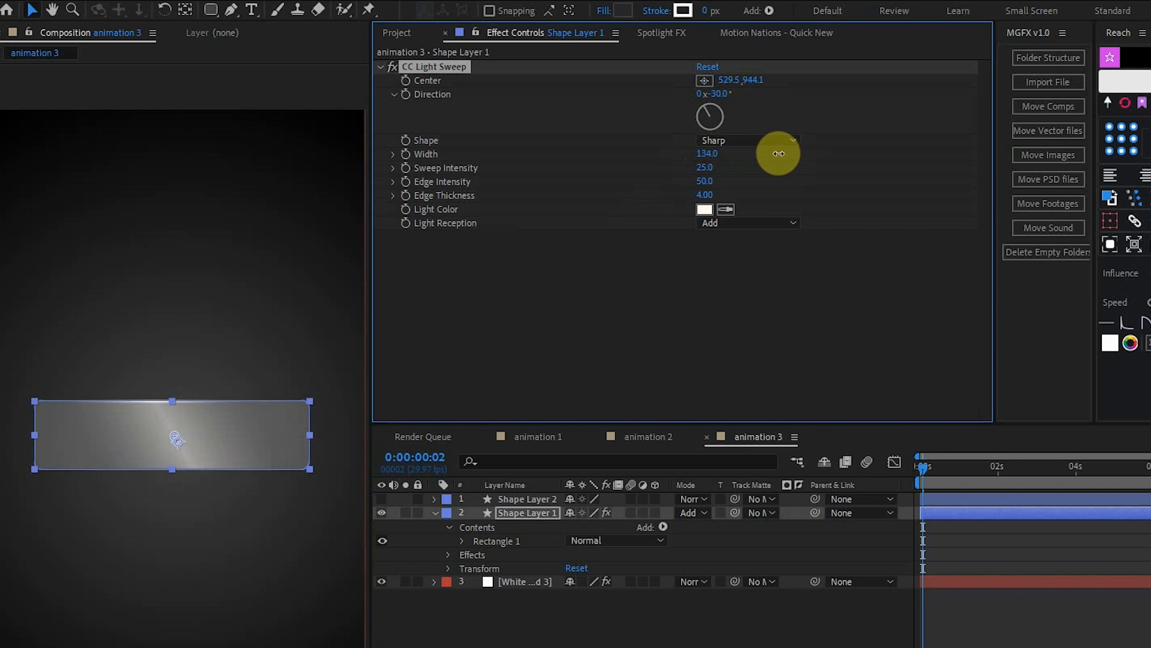
{"action": "left_click", "coordinate": [705, 167]}
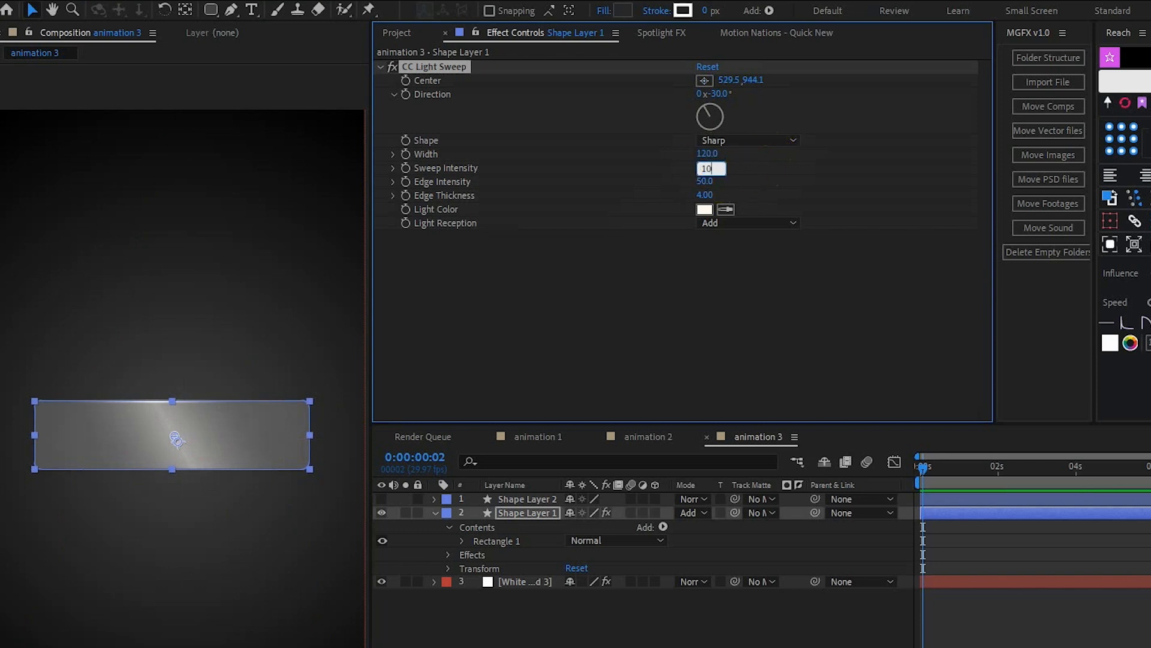
{"action": "type", "text": "10"}
{"action": "key", "text": "Return"}
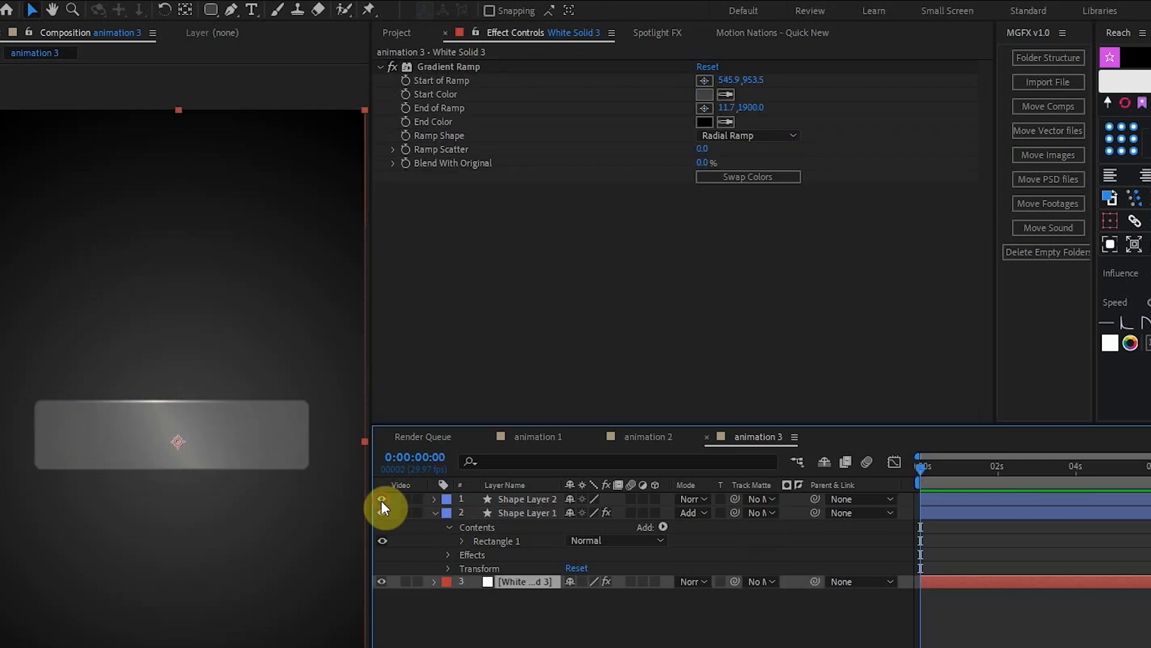
Show the outline layer Shape Layer 2 at 50% opacity and apply the normal deep glow preset to it.
{"action": "left_click", "coordinate": [382, 509]}
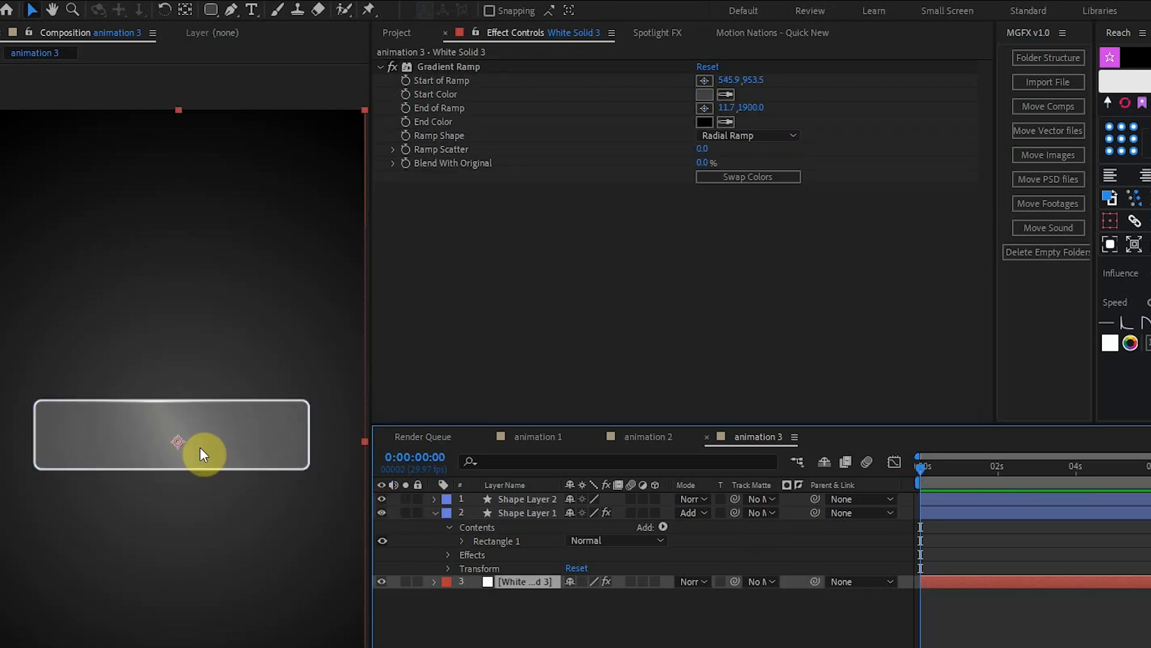
{"action": "left_click", "coordinate": [525, 499]}
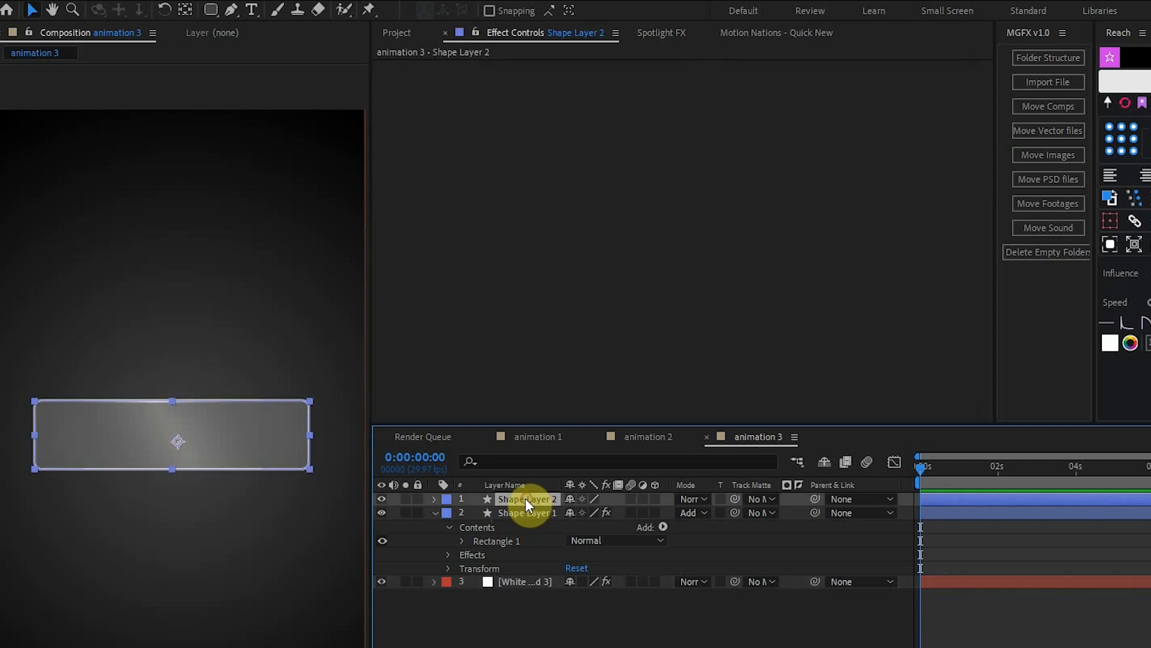
{"action": "key", "text": "t"}
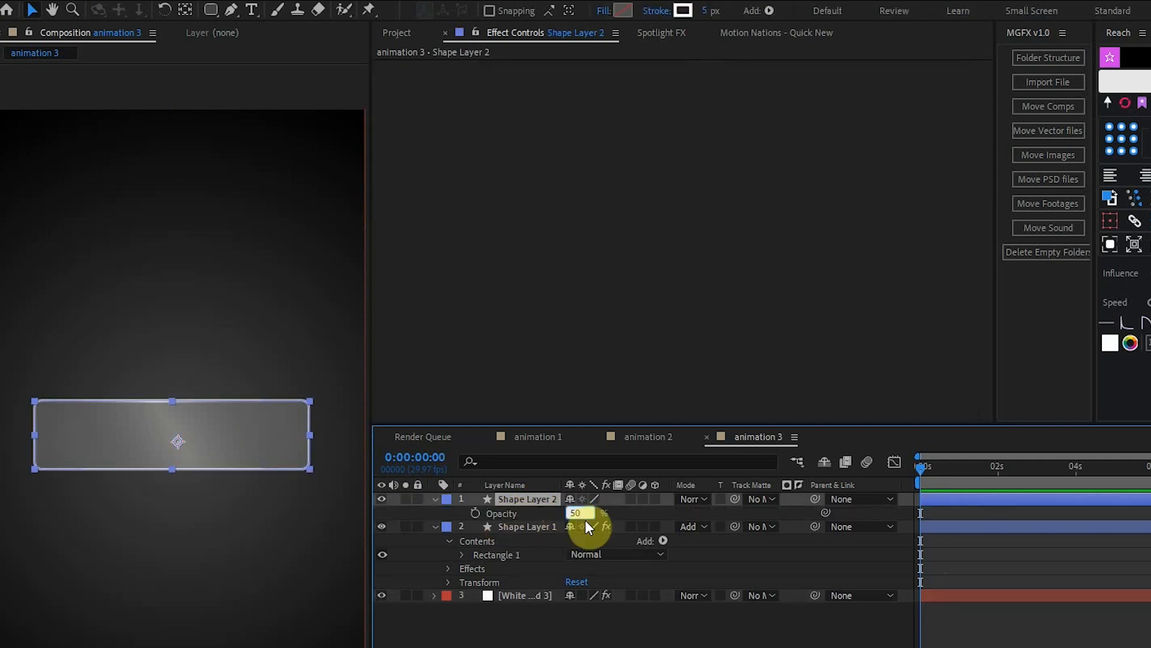
{"action": "left_click", "coordinate": [757, 577]}
{"action": "left_click_drag", "start_coordinate": [1110, 268], "coordinate": [199, 505]}
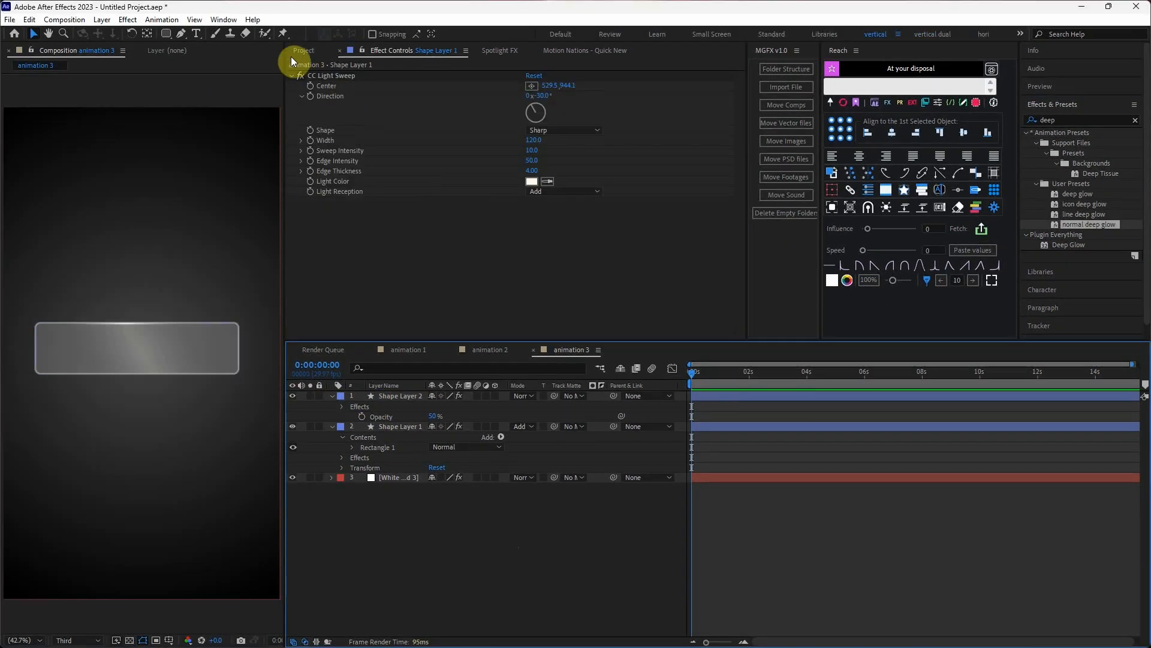
Place the TikTok logo image Untitled design(190).png in the composition over the right part of the rounded rectangle.
{"action": "left_click", "coordinate": [166, 41]}
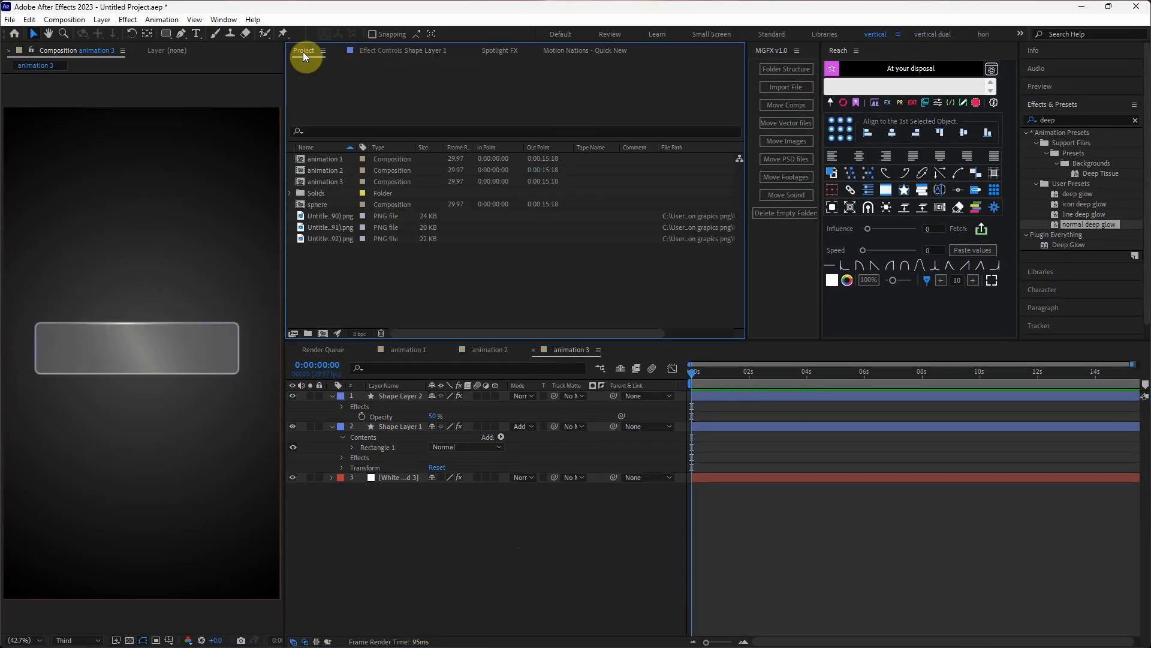
{"action": "left_click", "coordinate": [313, 218]}
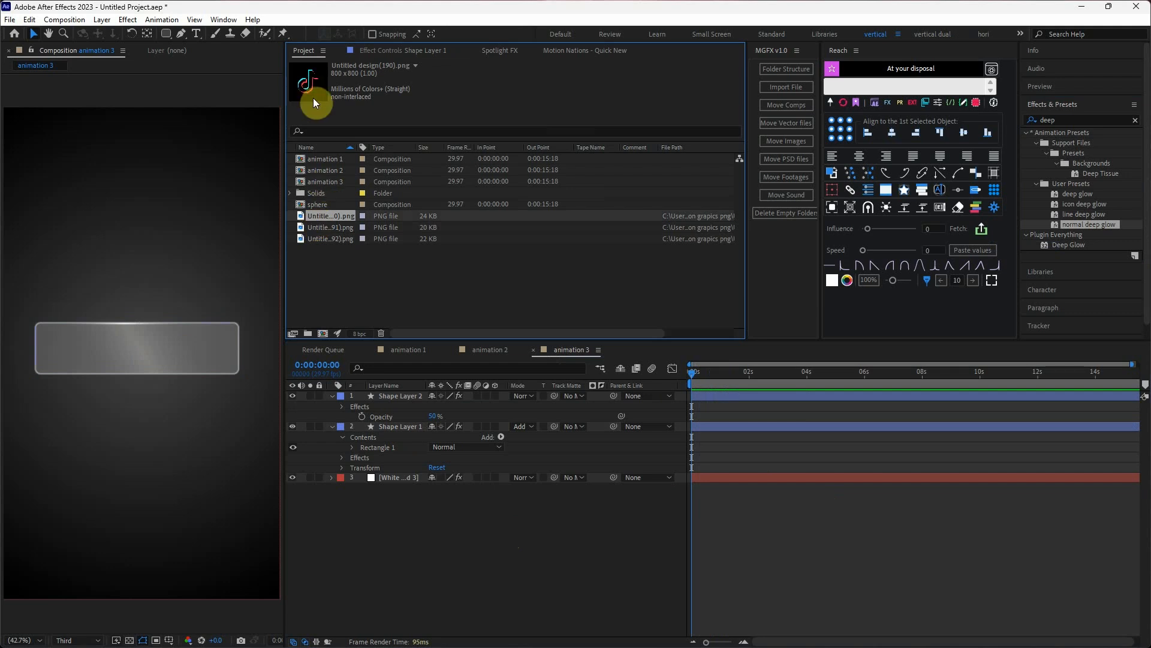
{"action": "left_click_drag", "start_coordinate": [324, 219], "coordinate": [214, 355]}
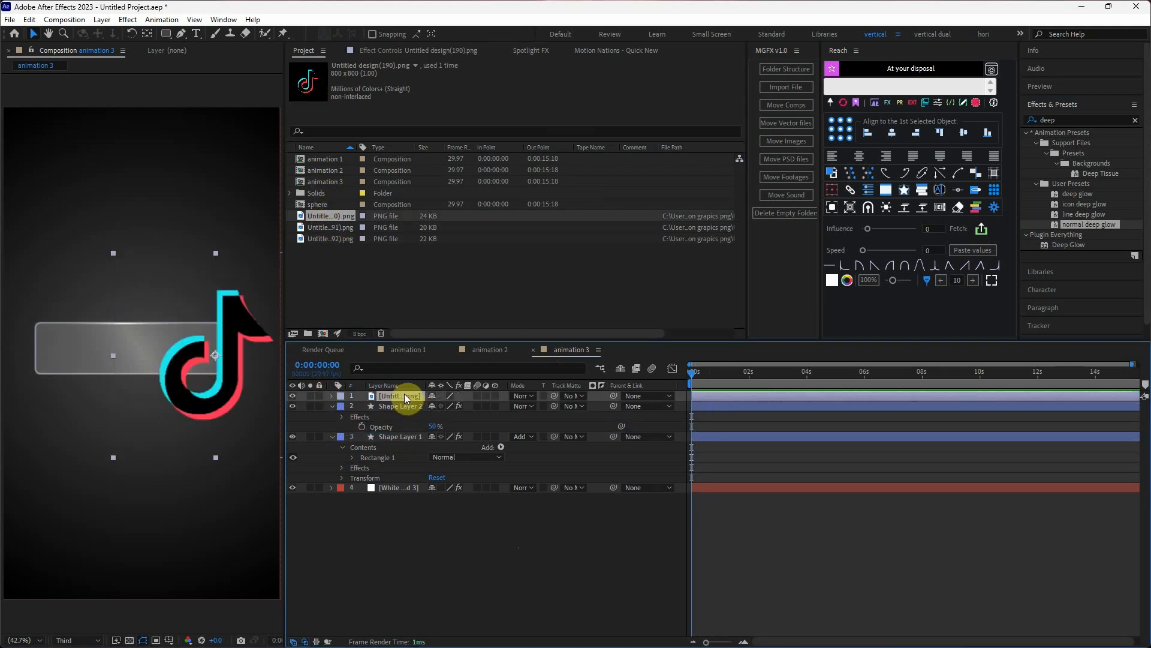
Set the TikTok logo's scale to 23% and tint it white by mapping black to FFFFFF with the Tint effect.
{"action": "key", "text": "s"}
{"action": "left_click", "coordinate": [447, 405]}
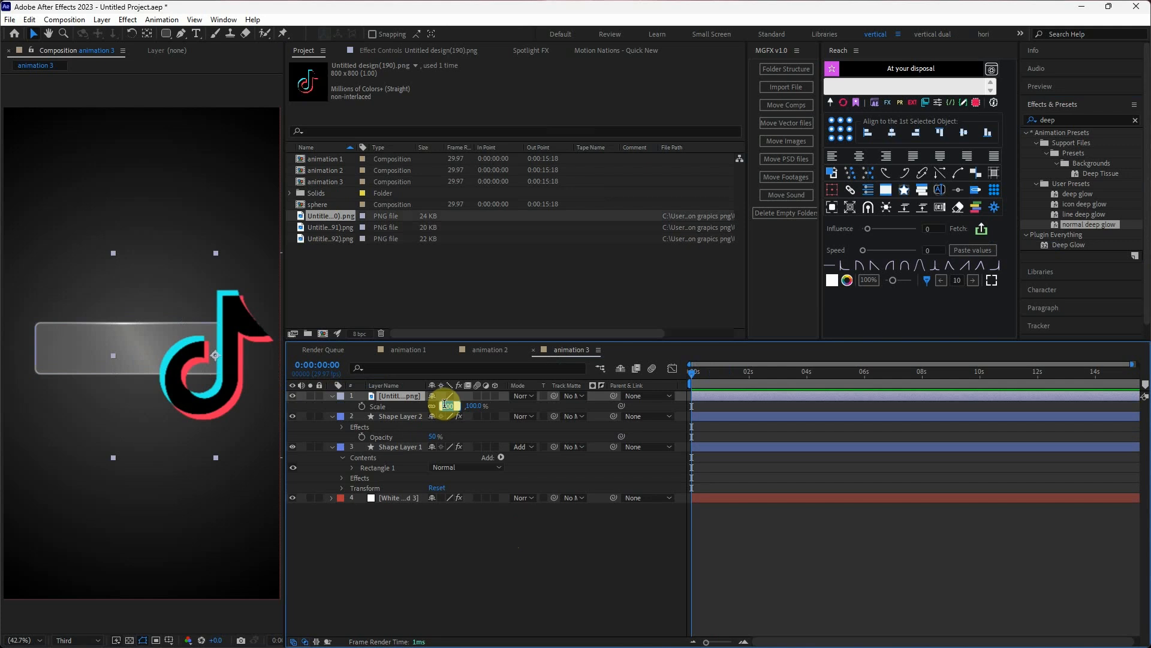
{"action": "type", "text": "23"}
{"action": "key", "text": "Return"}
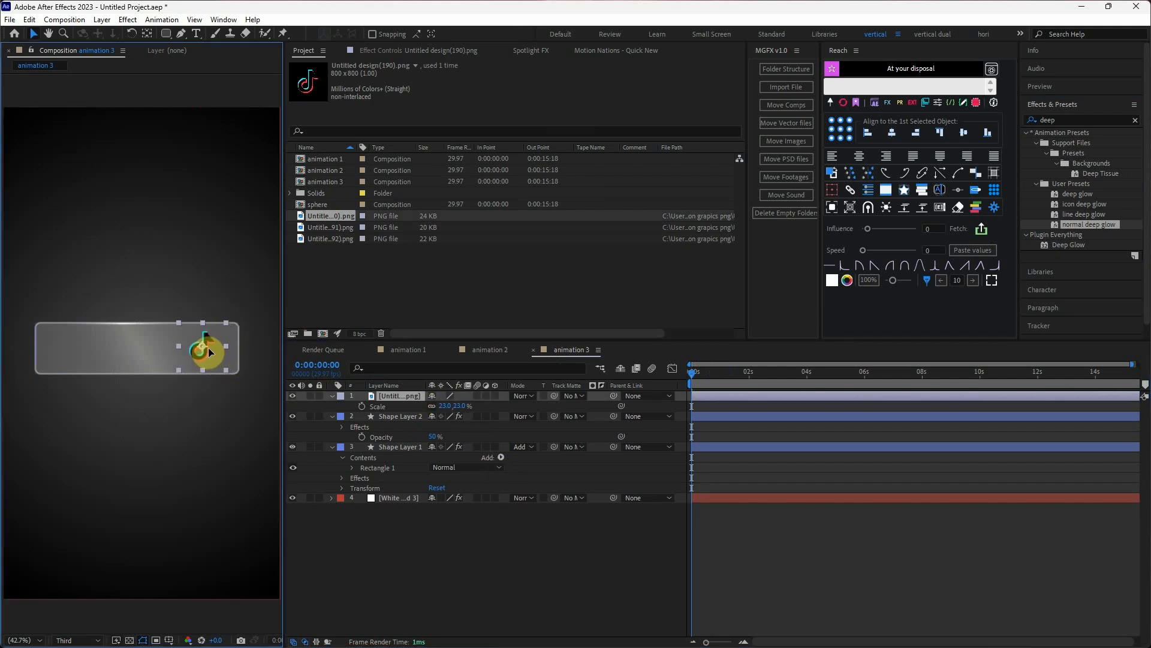
{"action": "left_click_drag", "start_coordinate": [1063, 216], "coordinate": [566, 411]}
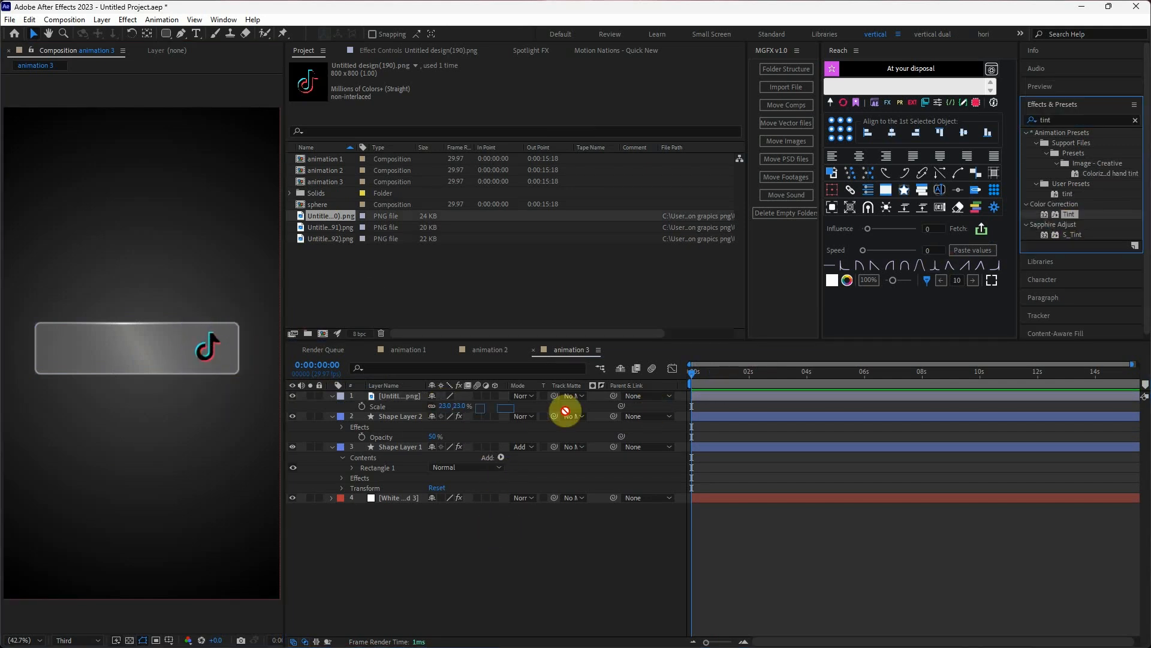
{"action": "left_click_drag", "start_coordinate": [426, 401], "coordinate": [422, 400]}
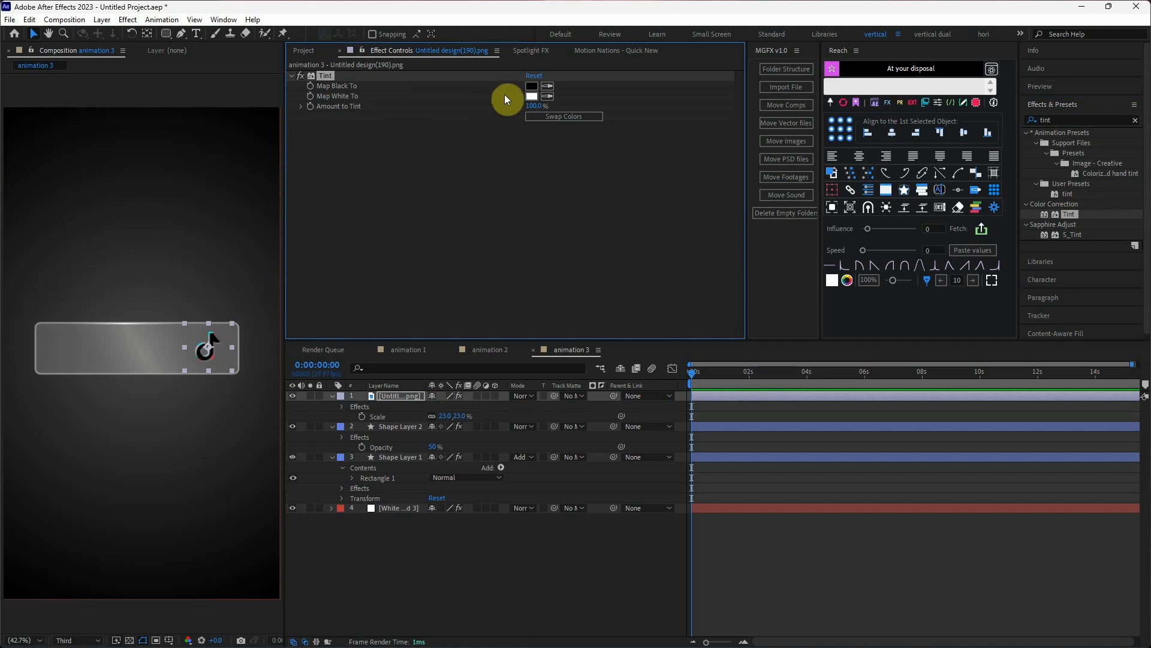
{"action": "left_click", "coordinate": [531, 86]}
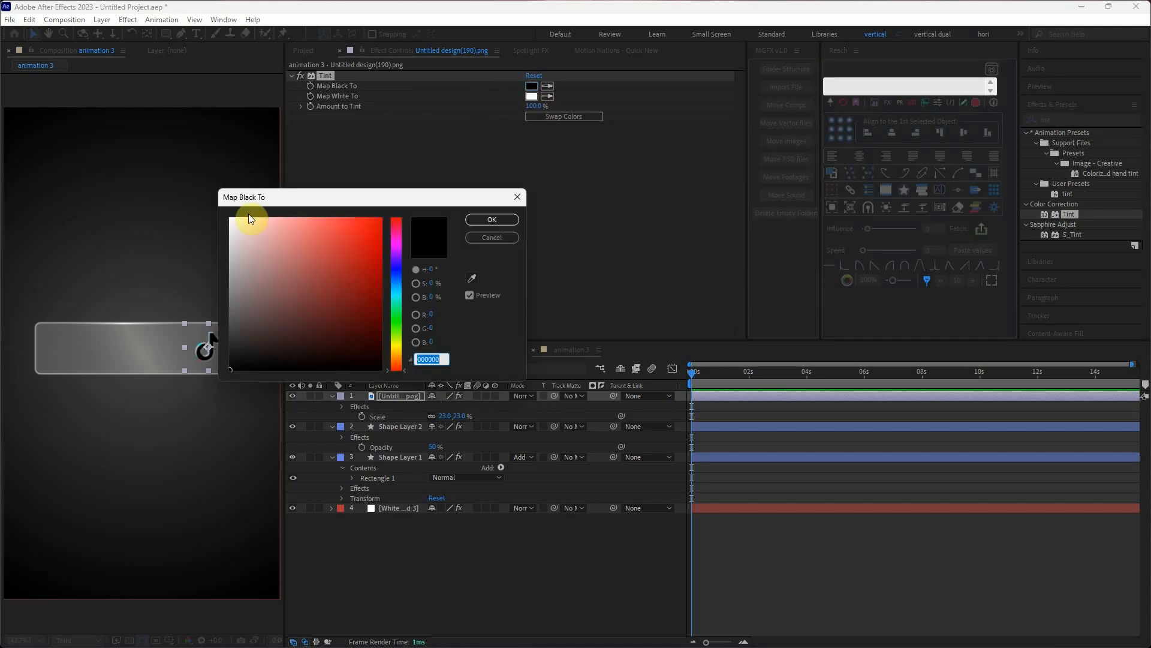
{"action": "left_click_drag", "start_coordinate": [249, 219], "coordinate": [201, 211]}
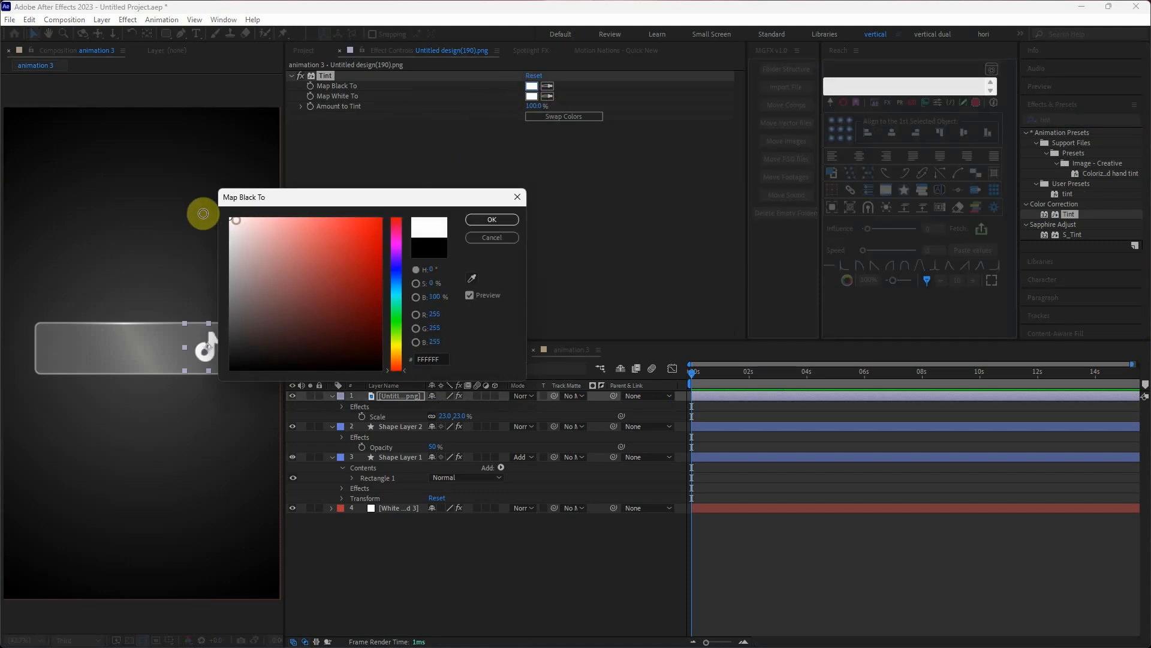
{"action": "left_click", "coordinate": [496, 221]}
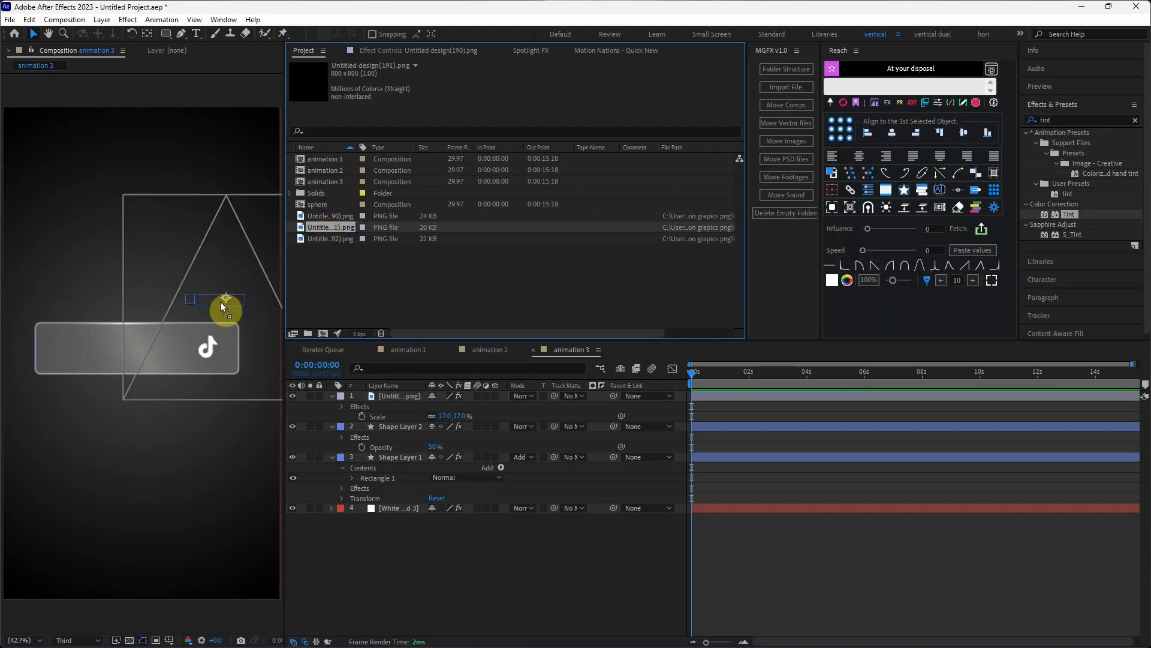
Place the Instagram logo Untitled design(191).png over the glass bar and tint it with Map Black To set to white.
{"action": "left_click_drag", "start_coordinate": [221, 301], "coordinate": [154, 349]}
{"action": "left_click_drag", "start_coordinate": [1062, 214], "coordinate": [420, 397]}
{"action": "left_click", "coordinate": [531, 86]}
{"action": "left_click_drag", "start_coordinate": [249, 218], "coordinate": [204, 211]}
{"action": "left_click", "coordinate": [492, 221]}
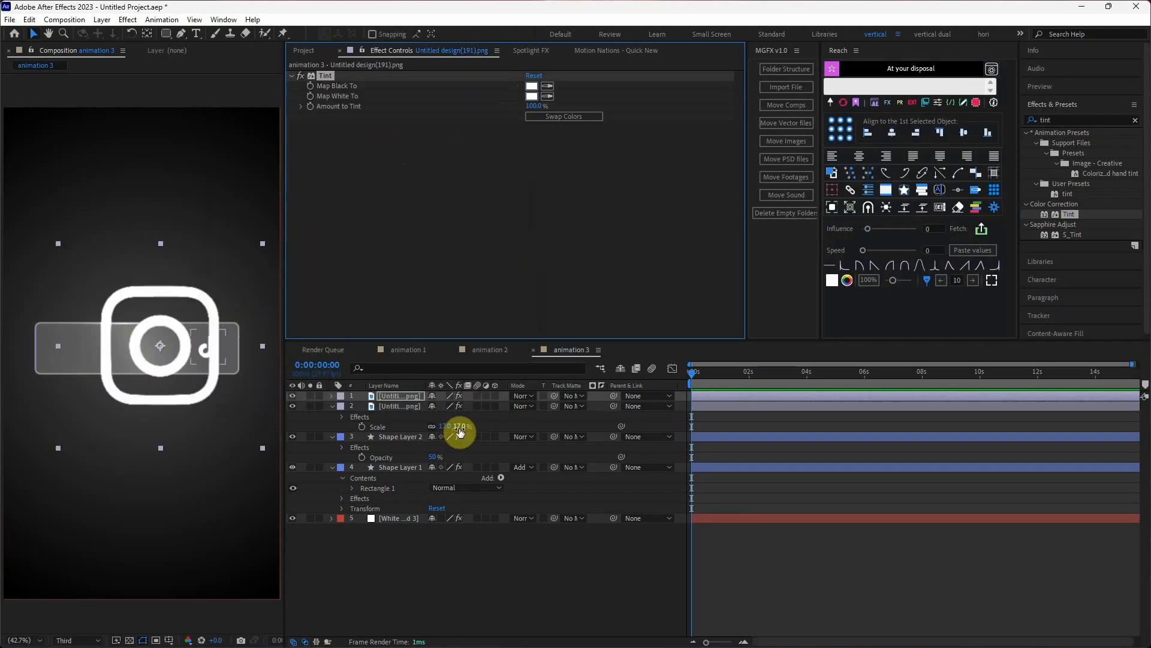
Set the Instagram logo's scale to 18% and move it to the middle of the glass bar.
{"action": "key", "text": "s"}
{"action": "left_click", "coordinate": [448, 406]}
{"action": "type", "text": "17"}
{"action": "key", "text": "Return"}
{"action": "left_click", "coordinate": [447, 406]}
{"action": "type", "text": "18"}
{"action": "key", "text": "Return"}
{"action": "left_click_drag", "start_coordinate": [161, 354], "coordinate": [135, 349]}
Set the TikTok and Instagram logos to 20% scale and shift the TikTok logo slightly closer to the Instagram logo.
{"action": "left_click", "coordinate": [446, 437]}
{"action": "type", "text": "20"}
{"action": "key", "text": "Return"}
{"action": "left_click", "coordinate": [452, 405]}
{"action": "type", "text": "20"}
{"action": "key", "text": "Return"}
{"action": "left_click_drag", "start_coordinate": [210, 350], "coordinate": [198, 349]}
{"action": "left_click", "coordinate": [516, 575]}
Place the Shorts logo Untitled design(192).png over the left part of the glass bar at 20% scale.
{"action": "left_click", "coordinate": [307, 53]}
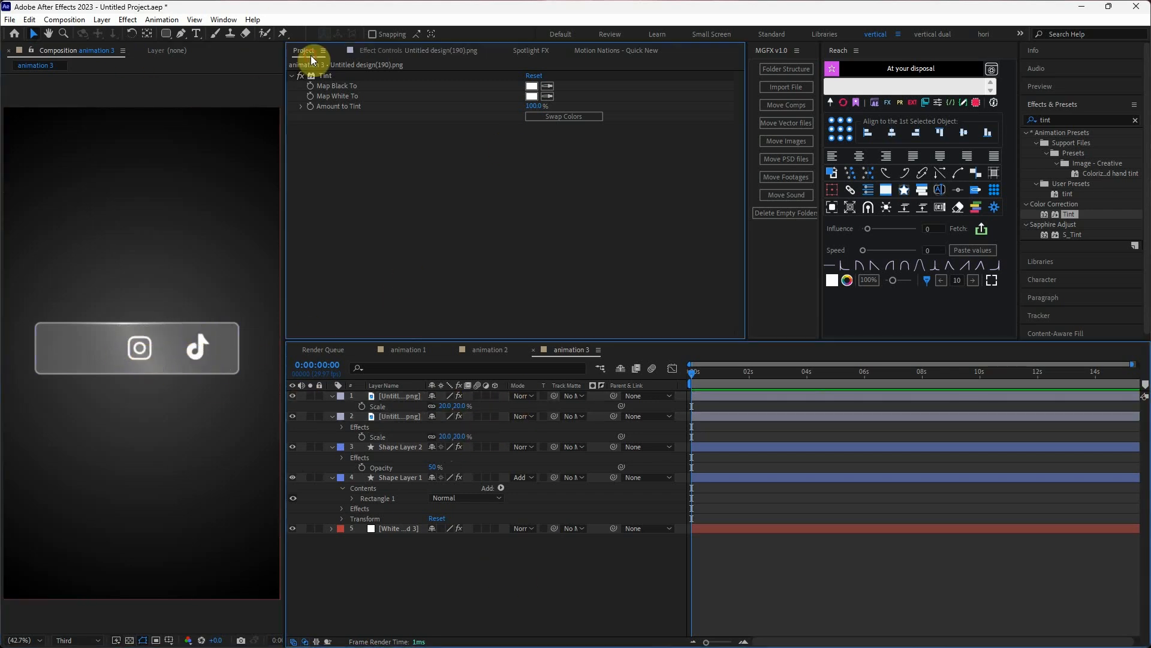
{"action": "left_click_drag", "start_coordinate": [329, 239], "coordinate": [93, 353]}
{"action": "key", "text": "s"}
{"action": "left_click", "coordinate": [446, 406]}
{"action": "type", "text": "20"}
{"action": "key", "text": "Return"}
Apply the Tint effect to the Shorts logo and set Map Black To to white.
{"action": "left_click_drag", "start_coordinate": [1069, 214], "coordinate": [398, 396]}
{"action": "left_click", "coordinate": [532, 86]}
{"action": "left_click_drag", "start_coordinate": [364, 244], "coordinate": [211, 207]}
{"action": "left_click", "coordinate": [491, 218]}
{"action": "left_click", "coordinate": [431, 585]}
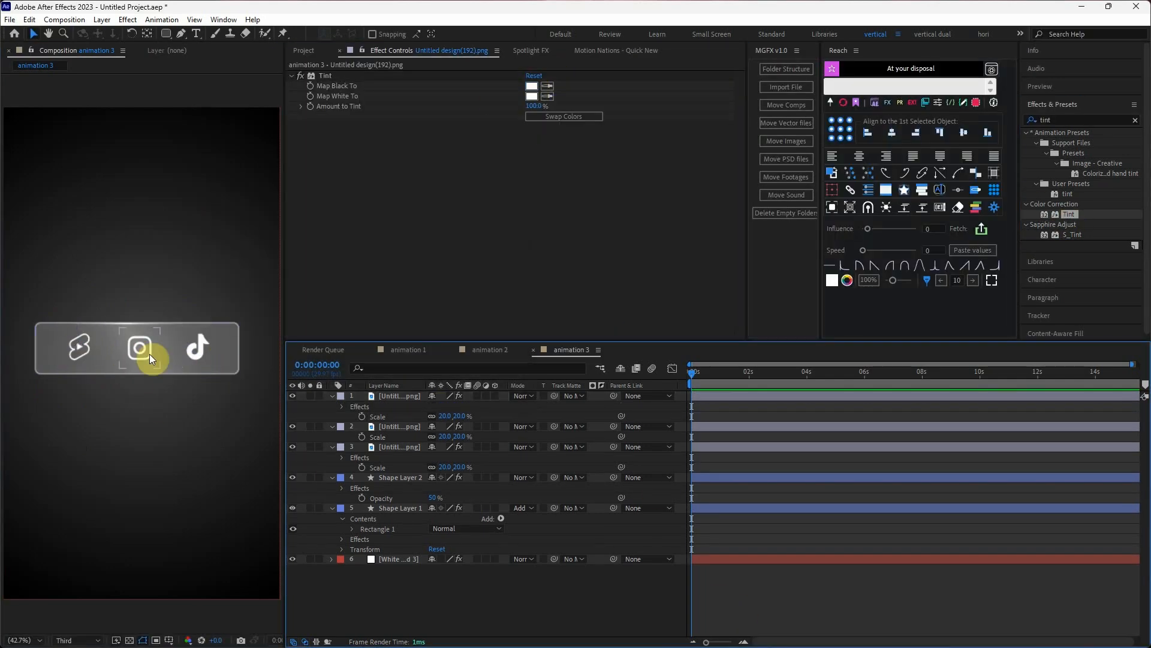
Apply the normal deep glow preset to all three social media logo layers together.
{"action": "left_click", "coordinate": [140, 354]}
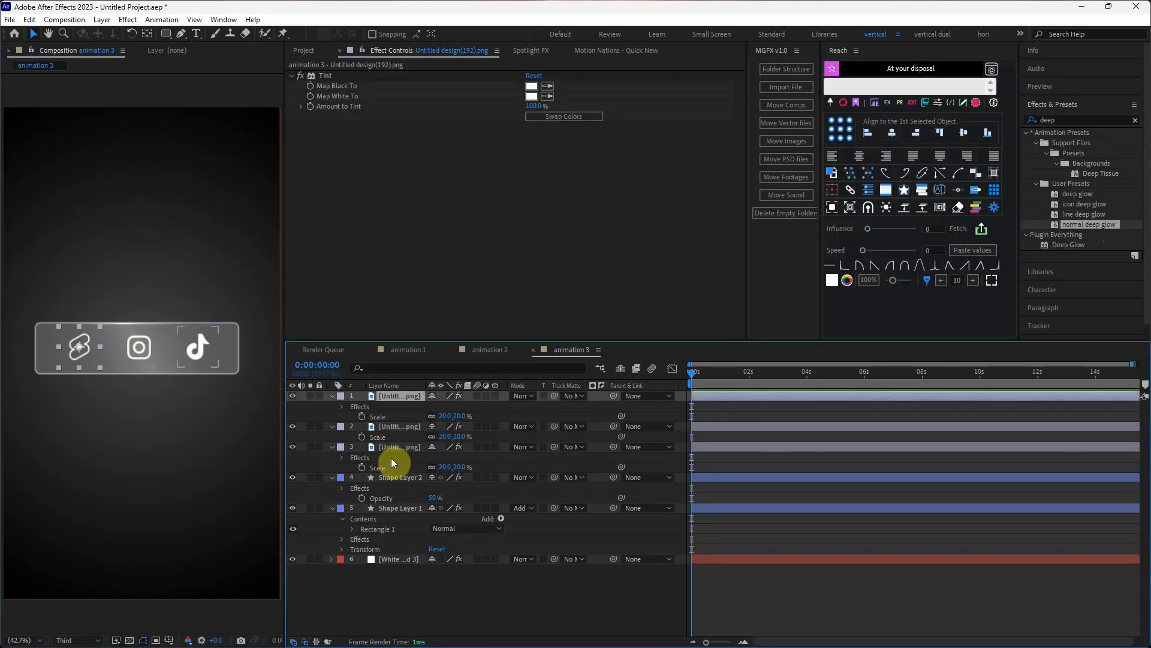
{"action": "left_click", "coordinate": [392, 451], "text": "shift"}
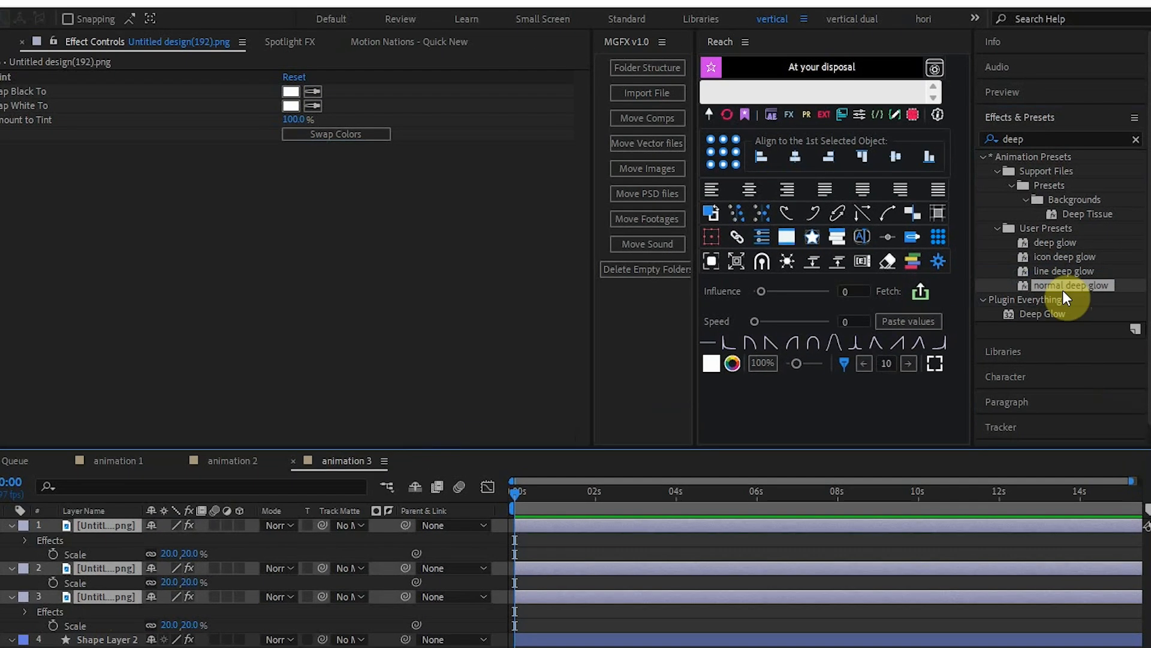
{"action": "double_click", "coordinate": [1064, 257]}
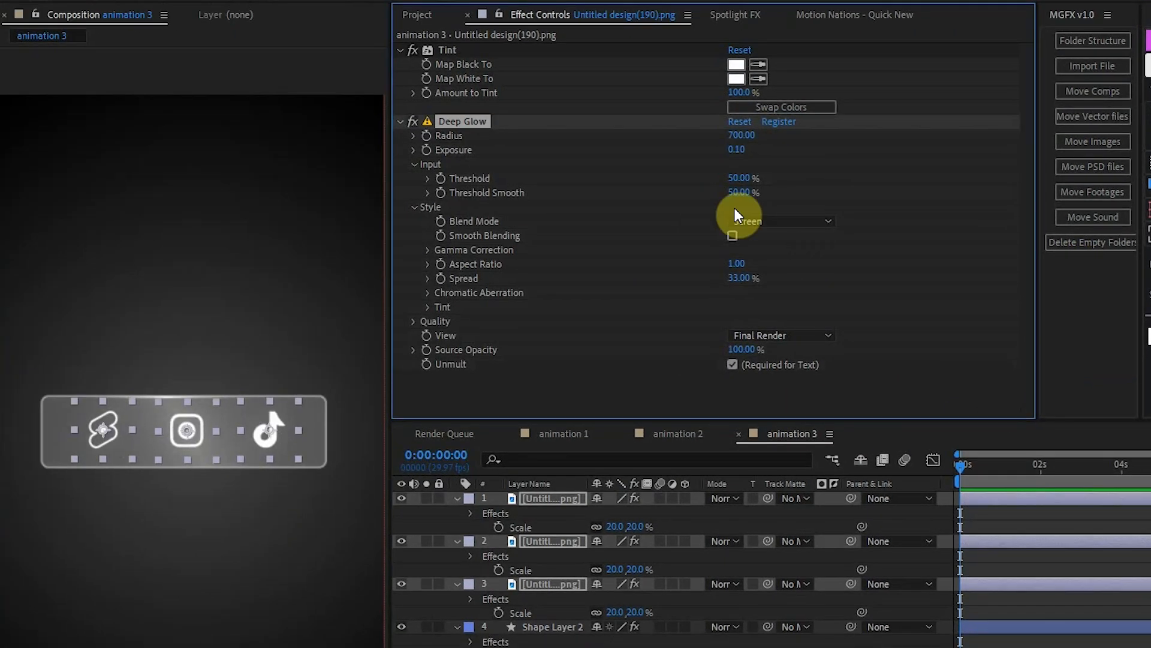
{"action": "left_click", "coordinate": [736, 149]}
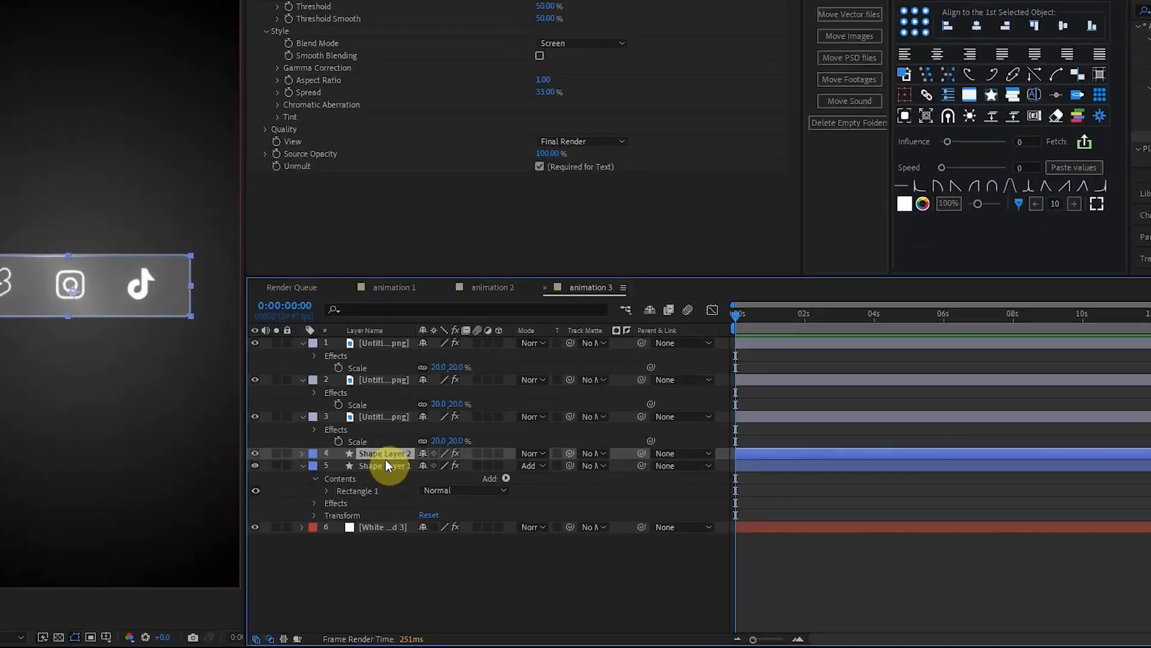
Add Scale keyframes at 0:00:01:00 to Shape Layer 1 and Shape Layer 2, keeping both at 100%.
{"action": "key", "text": "s"}
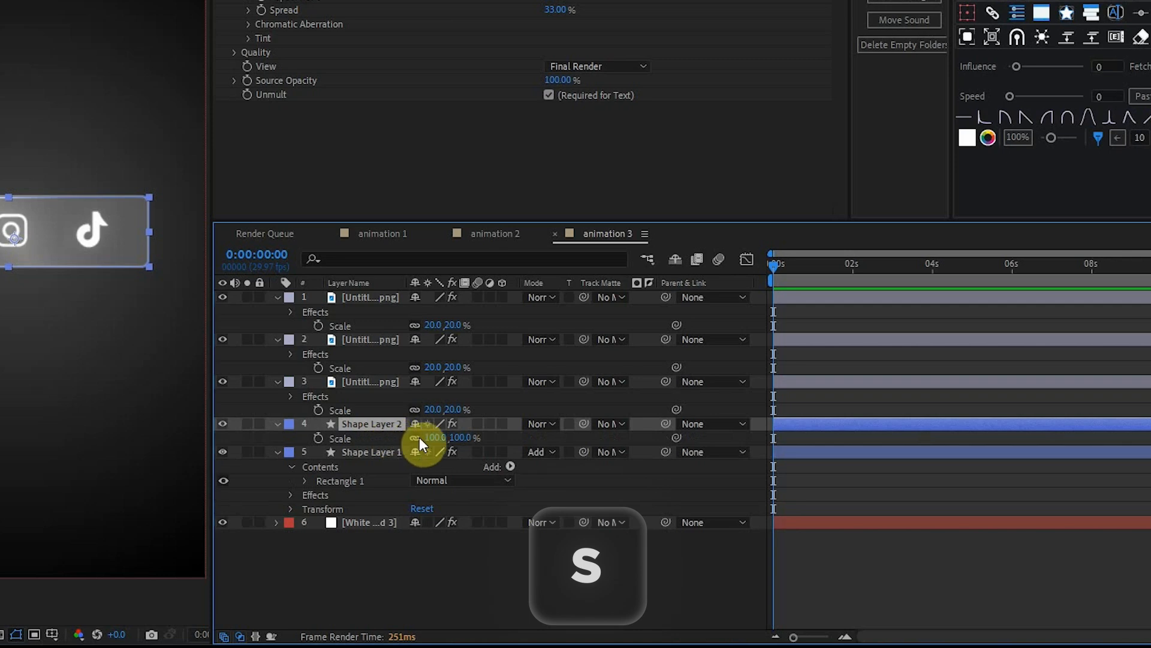
{"action": "left_click", "coordinate": [367, 452]}
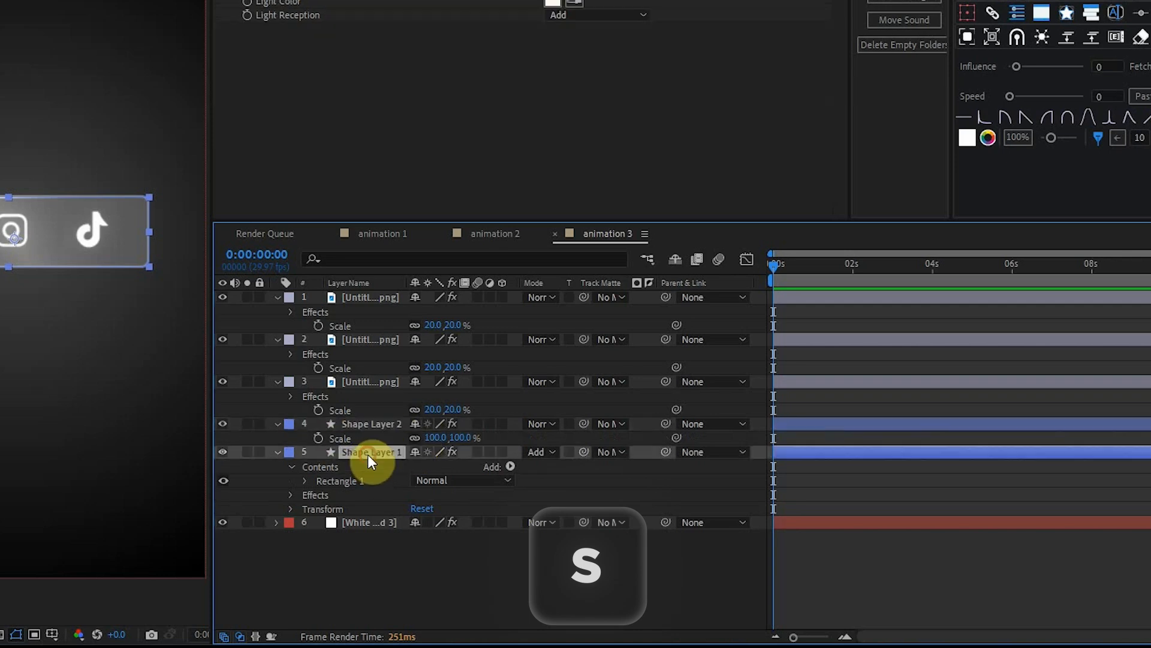
{"action": "key", "text": "s"}
{"action": "key", "text": "equal"}
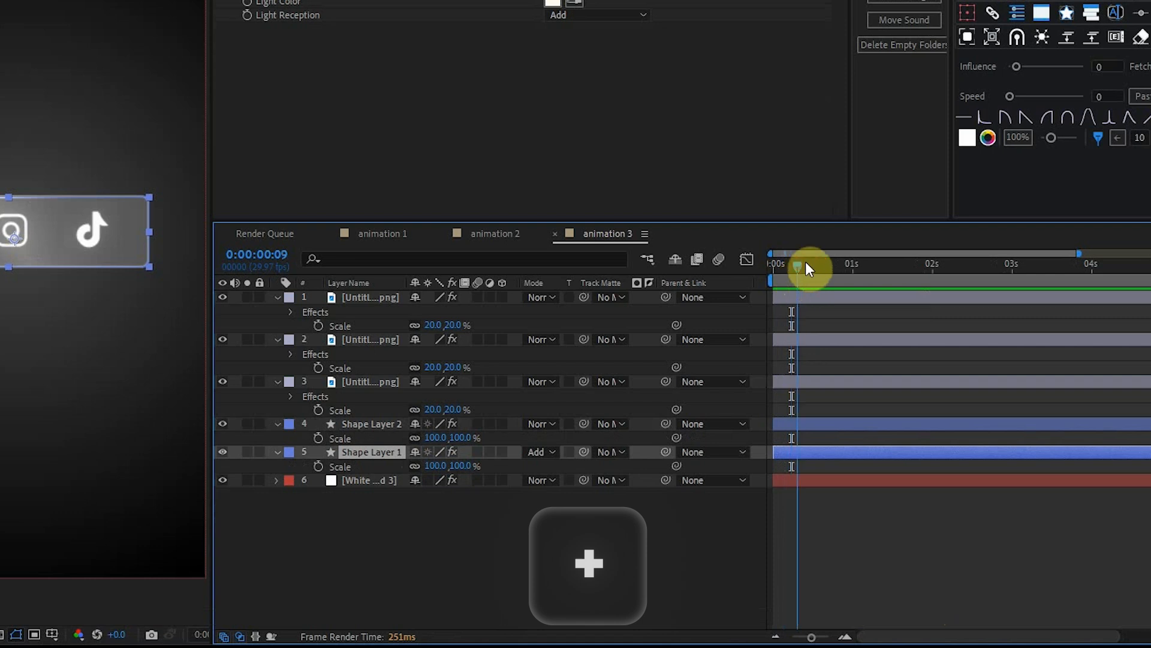
{"action": "left_click_drag", "start_coordinate": [860, 264], "coordinate": [851, 269]}
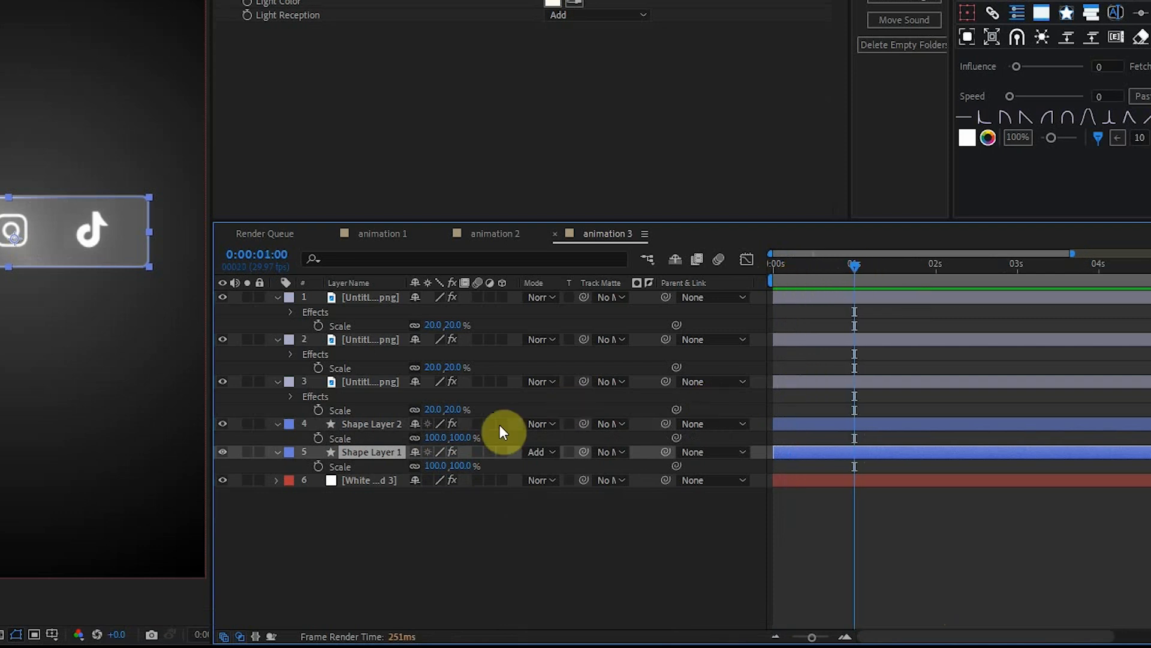
{"action": "left_click", "coordinate": [318, 465]}
{"action": "left_click", "coordinate": [319, 437]}
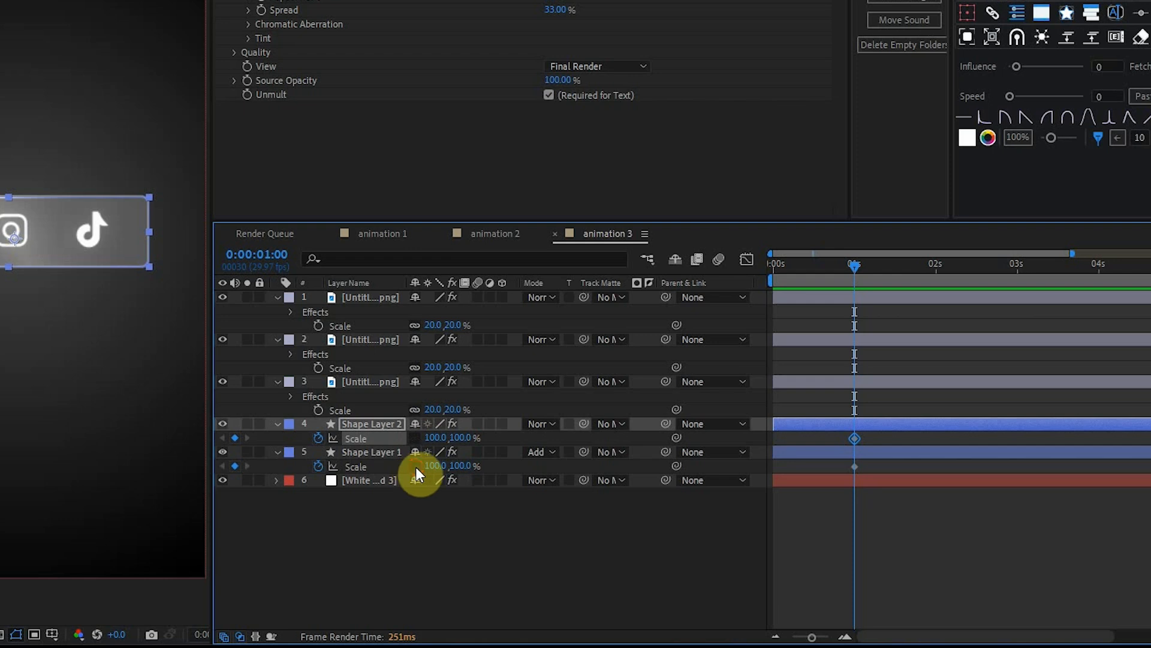
At 0:00:00:00 set the horizontal scale of both shape layers to 0% and apply Easy Ease to their scale keyframes.
{"action": "left_click", "coordinate": [773, 280]}
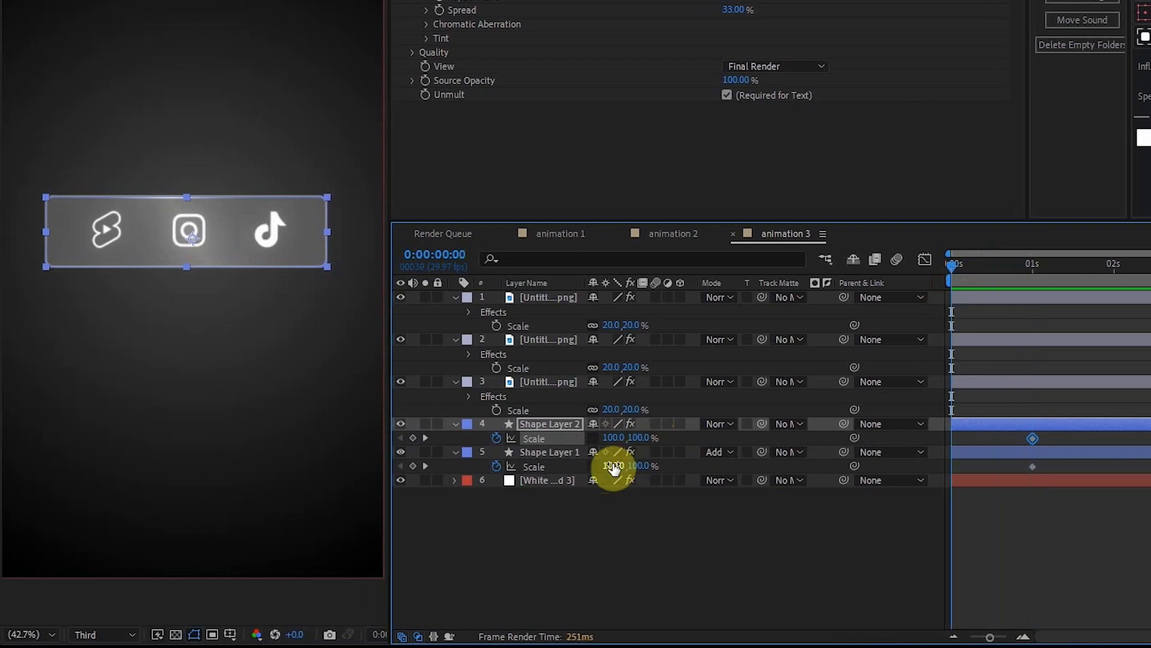
{"action": "left_click", "coordinate": [674, 463]}
{"action": "left_click_drag", "start_coordinate": [616, 466], "coordinate": [529, 465]}
{"action": "type", "text": "0"}
{"action": "key", "text": "Return"}
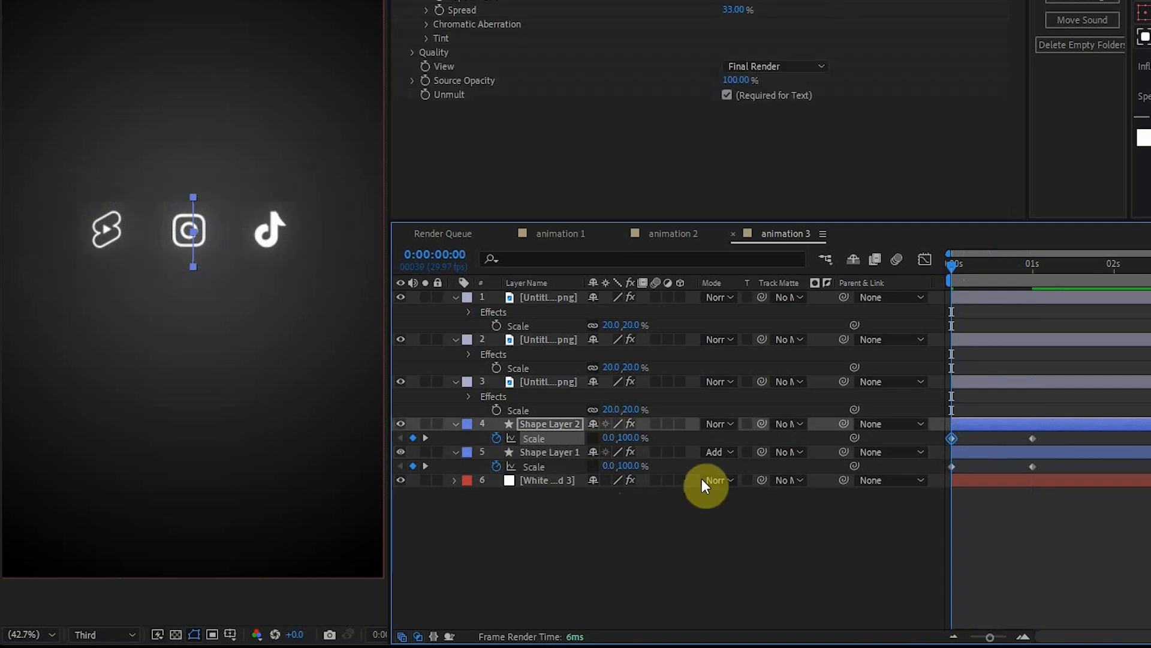
{"action": "left_click_drag", "start_coordinate": [1062, 469], "coordinate": [945, 437]}
{"action": "key", "text": "F9"}
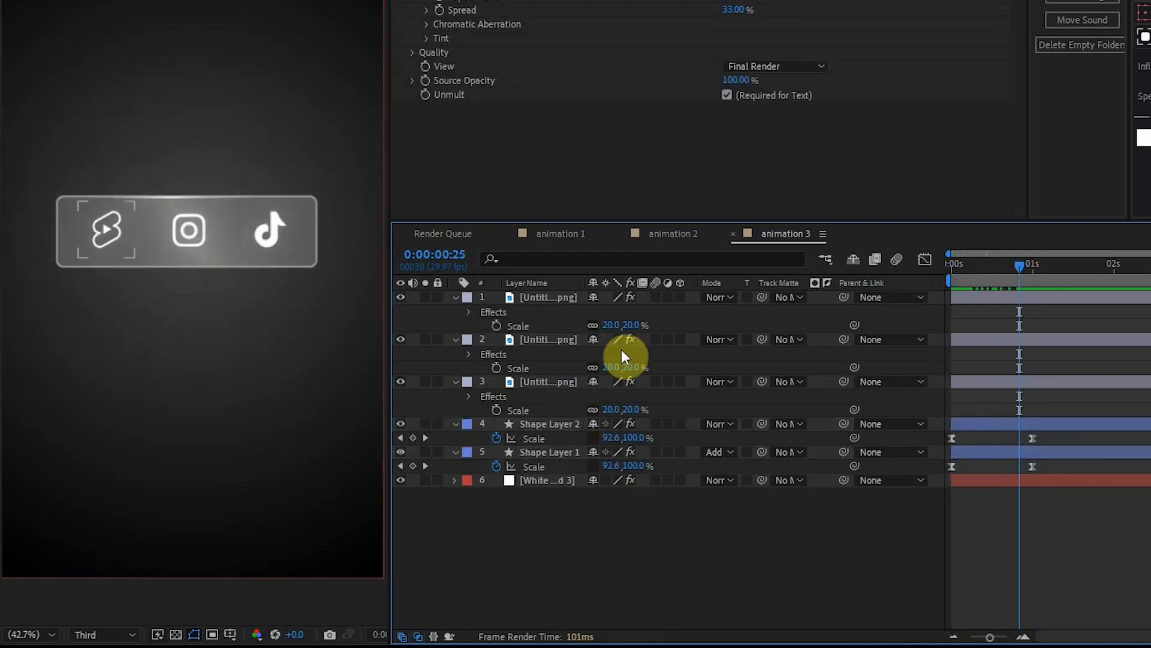
Keyframe the opacity of the three logo layers from 0% at 0:00:00:25 to 100% at 0:00:01:13.
{"action": "left_click", "coordinate": [541, 297]}
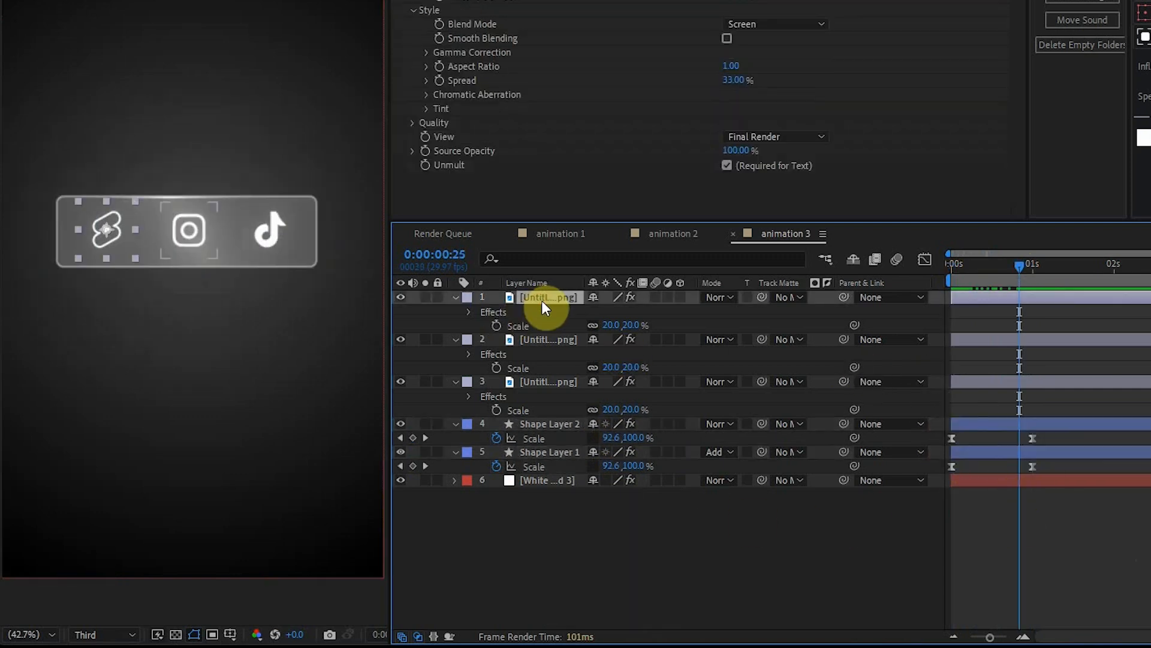
{"action": "left_click", "coordinate": [559, 381], "text": "shift"}
{"action": "key", "text": "t"}
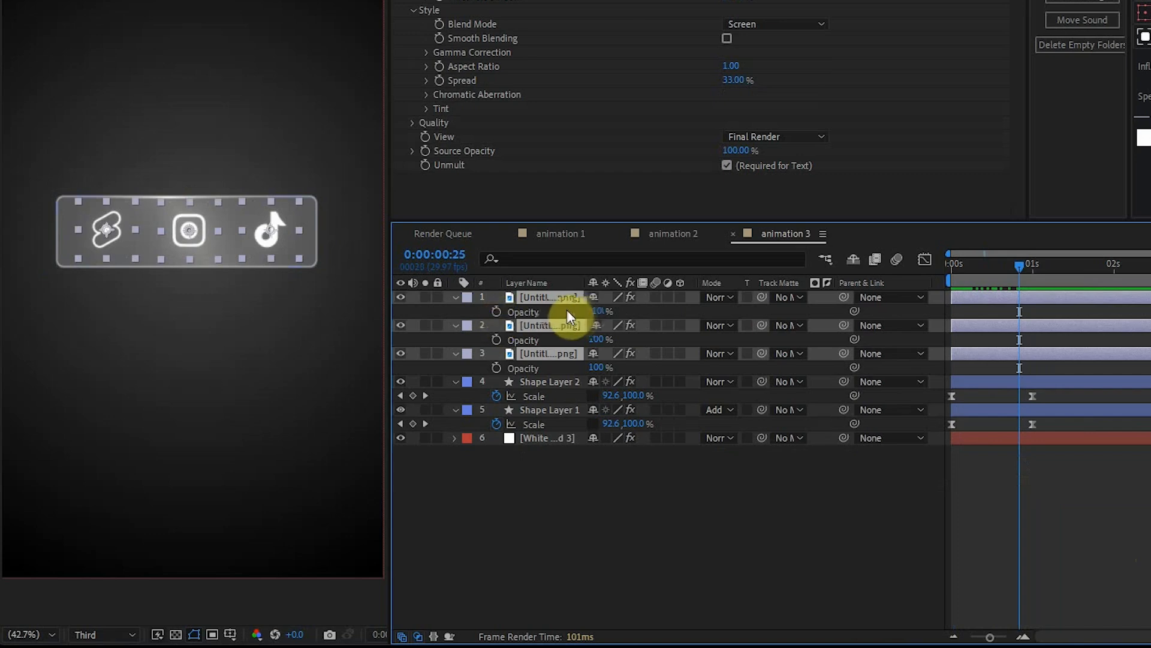
{"action": "left_click", "coordinate": [496, 312]}
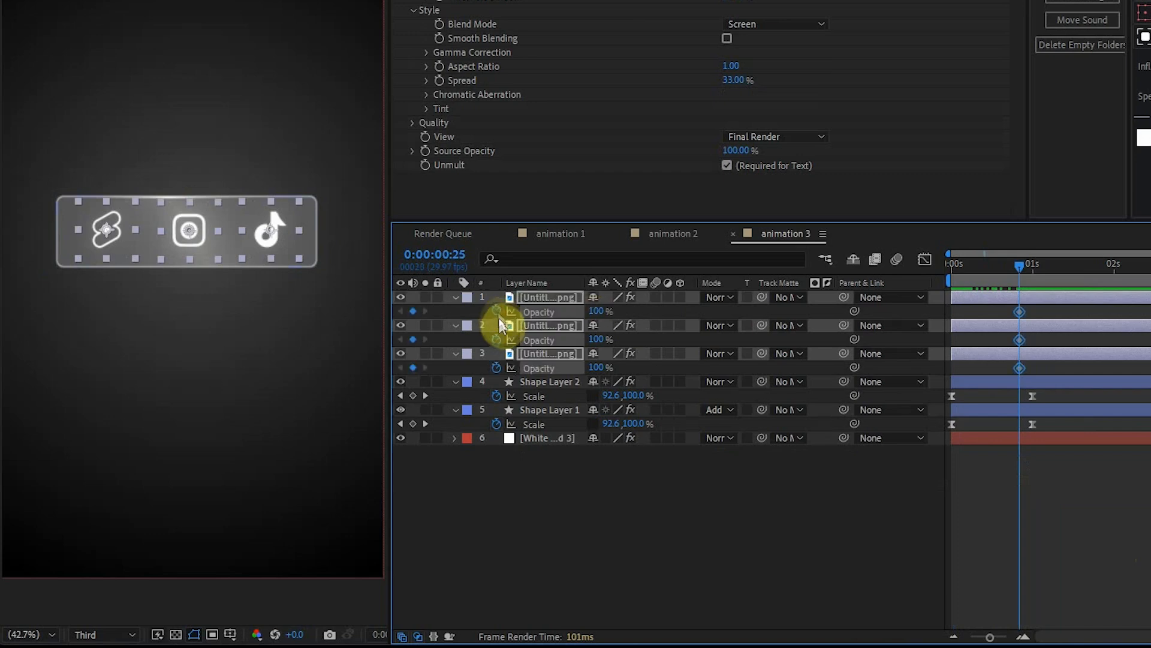
{"action": "left_click_drag", "start_coordinate": [1039, 285], "coordinate": [1067, 276]}
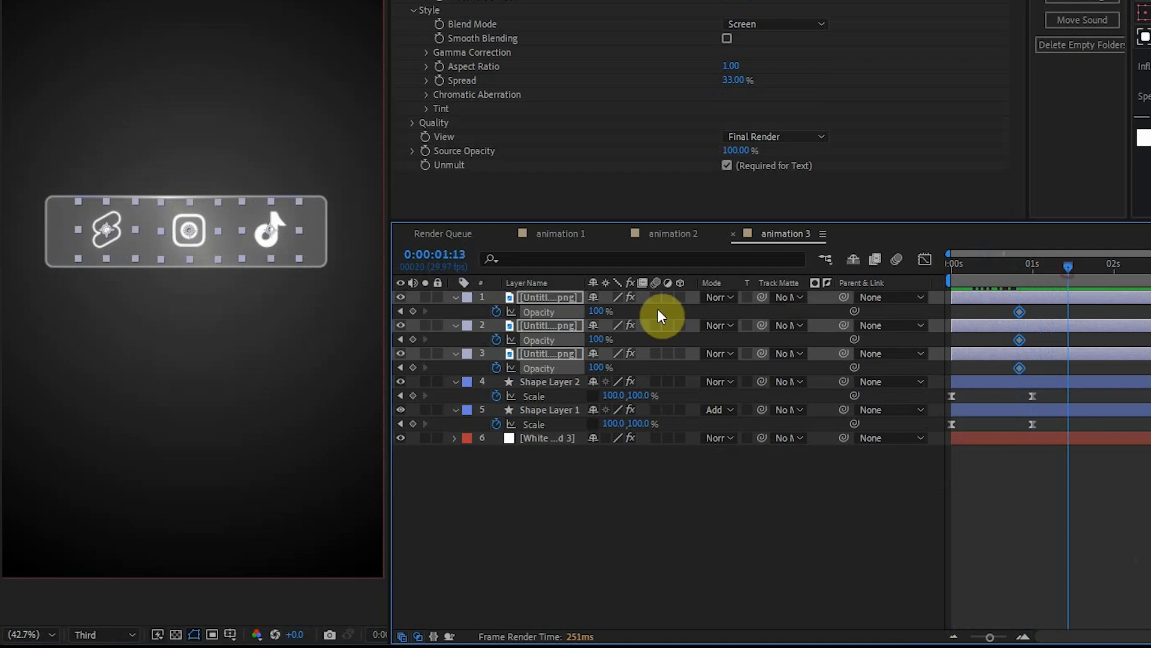
{"action": "left_click", "coordinate": [412, 340]}
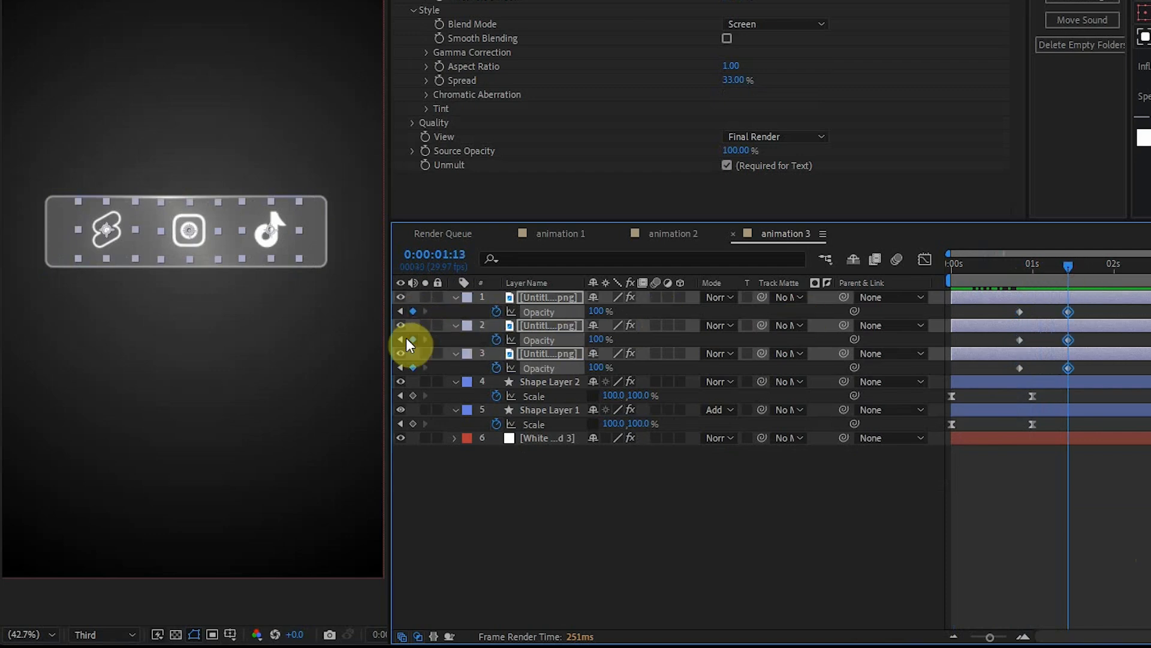
{"action": "left_click", "coordinate": [401, 312]}
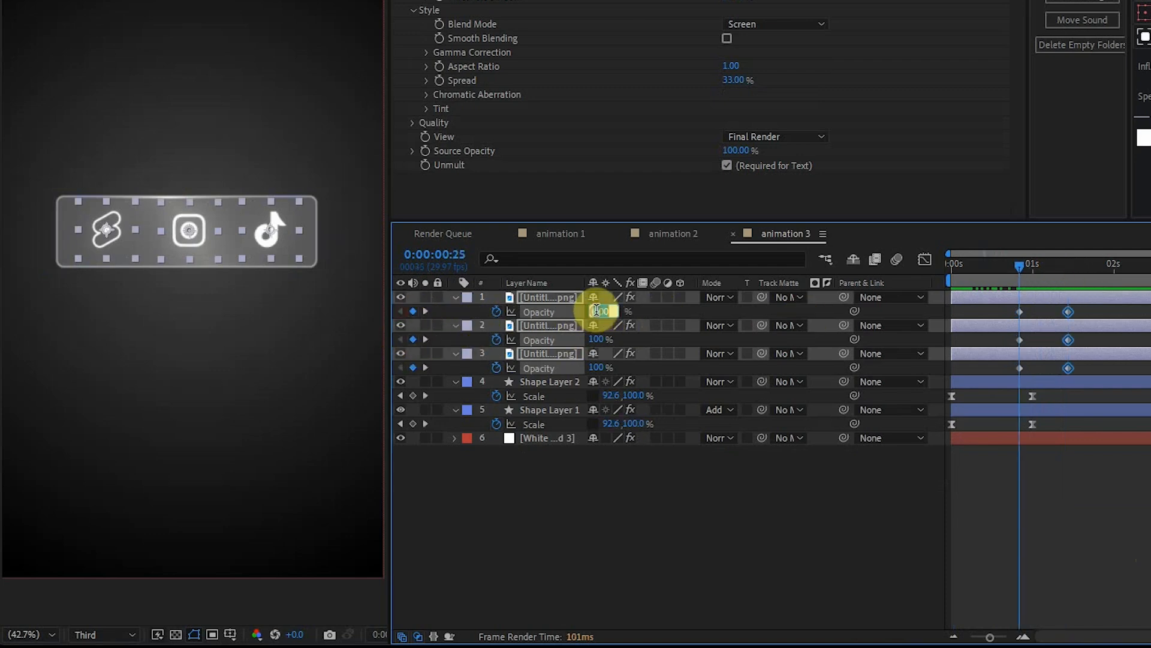
{"action": "type", "text": "0"}
{"action": "key", "text": "Return"}
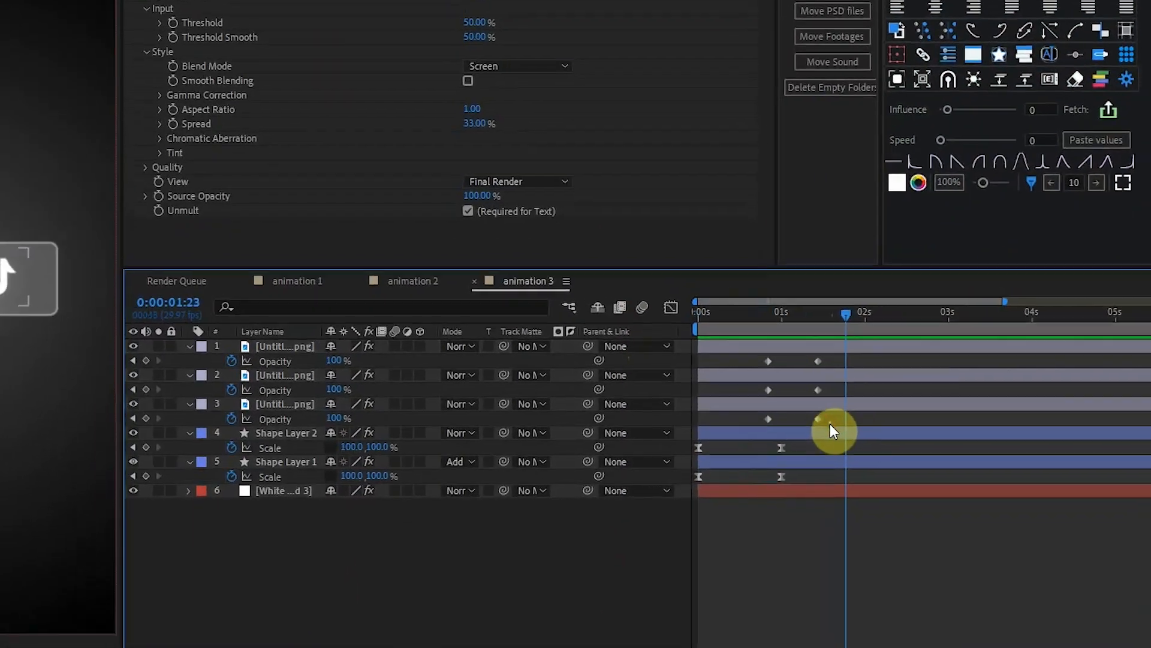
Move the logos' ending opacity keyframes to about 0:00:01:23 and apply Easy Ease to all their opacity keyframes.
{"action": "left_click_drag", "start_coordinate": [829, 423], "coordinate": [795, 349]}
{"action": "left_click_drag", "start_coordinate": [822, 357], "coordinate": [851, 357]}
{"action": "left_click_drag", "start_coordinate": [856, 419], "coordinate": [743, 354]}
{"action": "key", "text": "F9"}
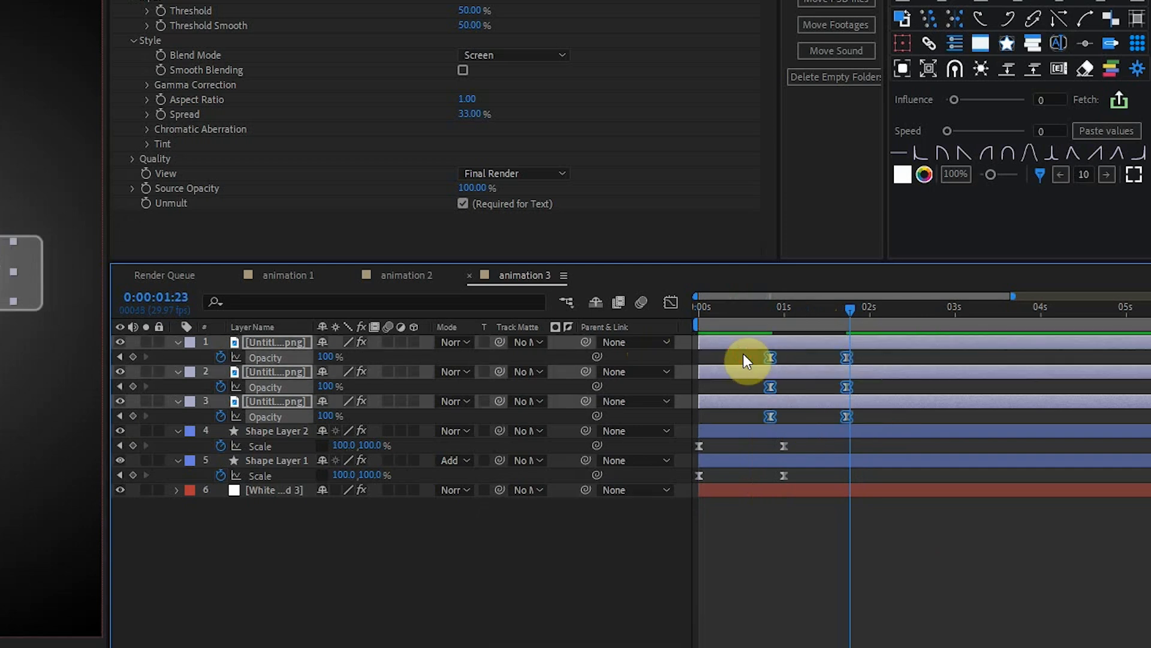
{"action": "left_click", "coordinate": [833, 488]}
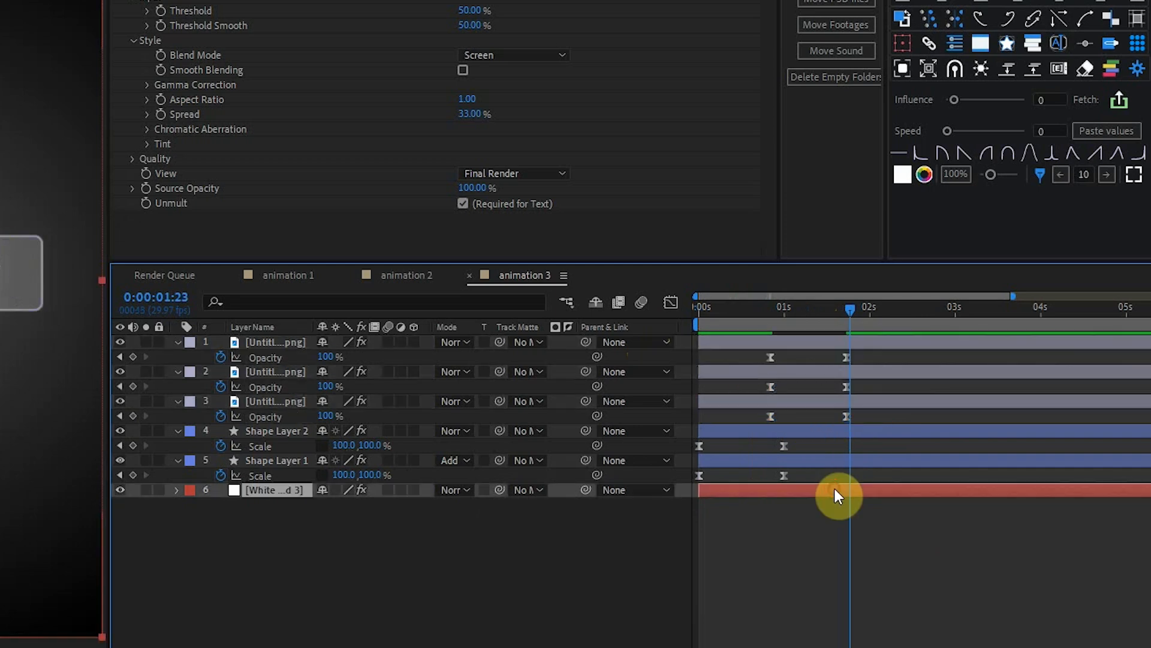
Preview the glass bar and logo animation from the start of the composition.
{"action": "left_click", "coordinate": [741, 307]}
{"action": "left_click_drag", "start_coordinate": [904, 312], "coordinate": [850, 324]}
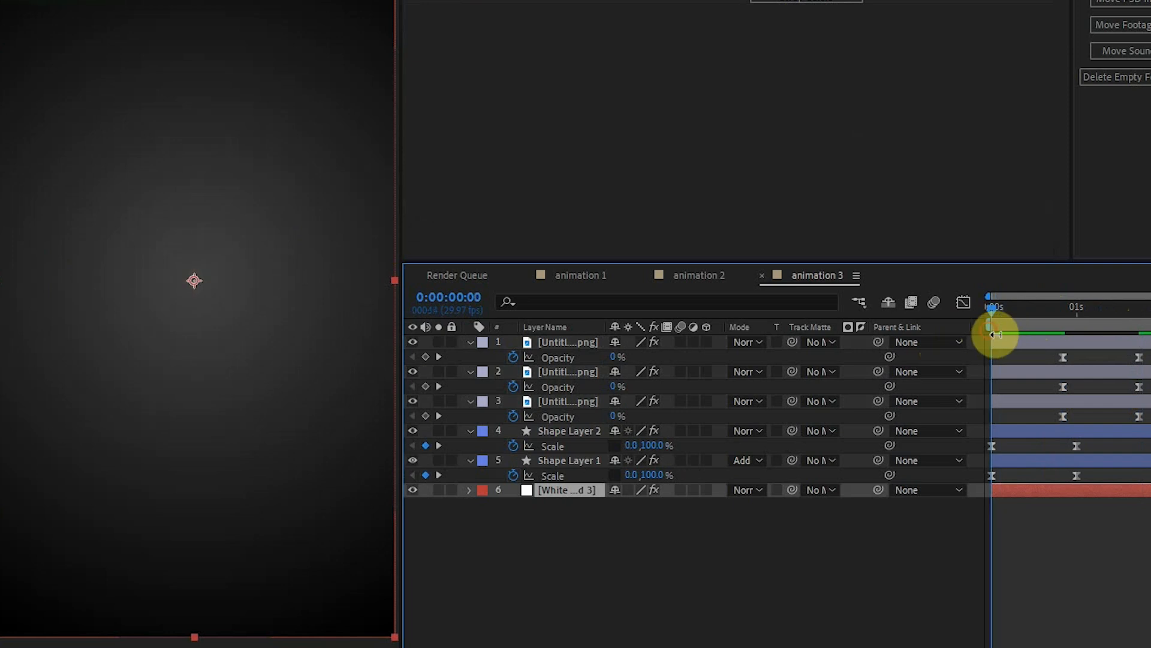
{"action": "key", "text": "space"}
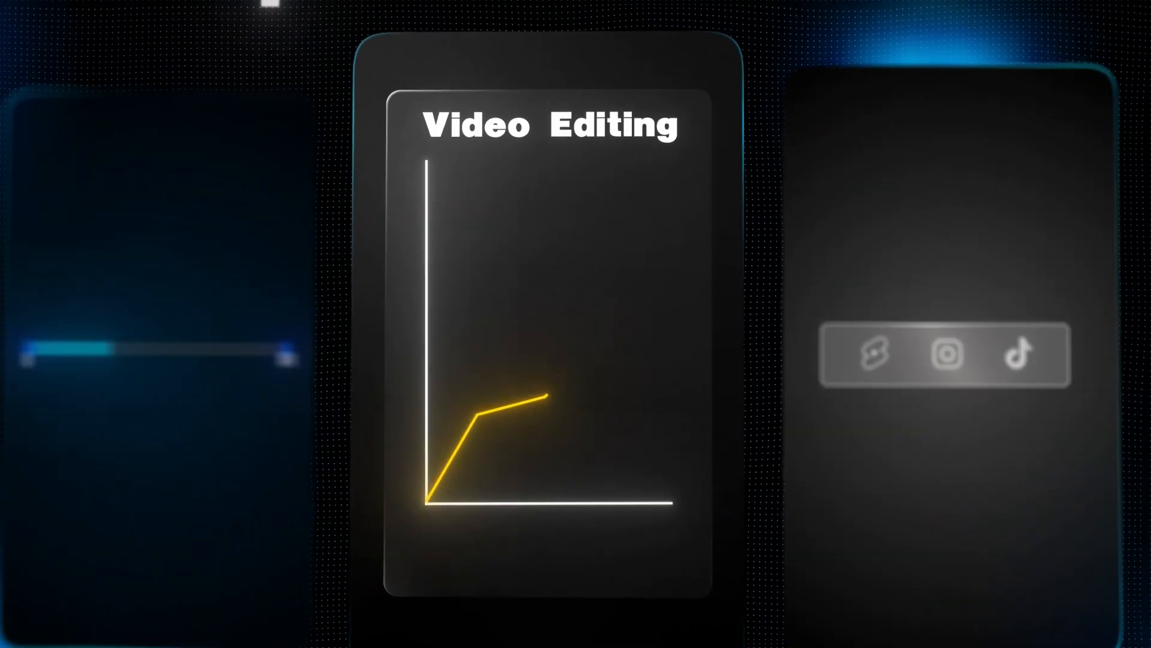
Create a 1080 × 1920 px white solid named White Solid 2 in the animation 2 composition.
{"action": "right_click", "coordinate": [658, 406]}
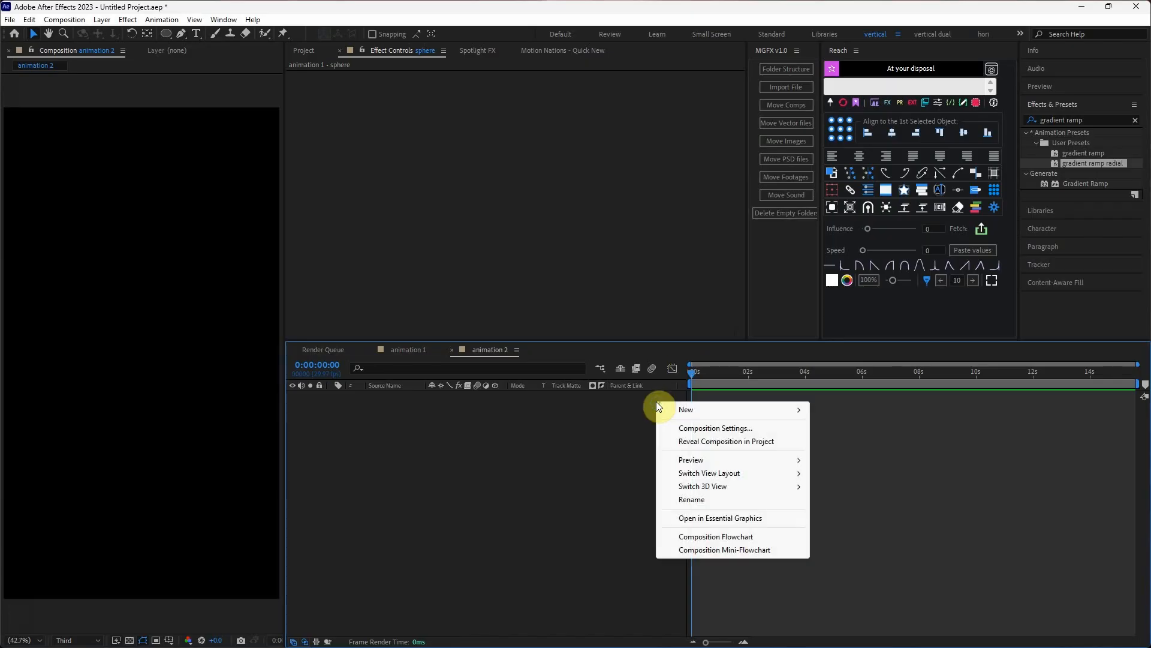
{"action": "mouse_move", "coordinate": [709, 414]}
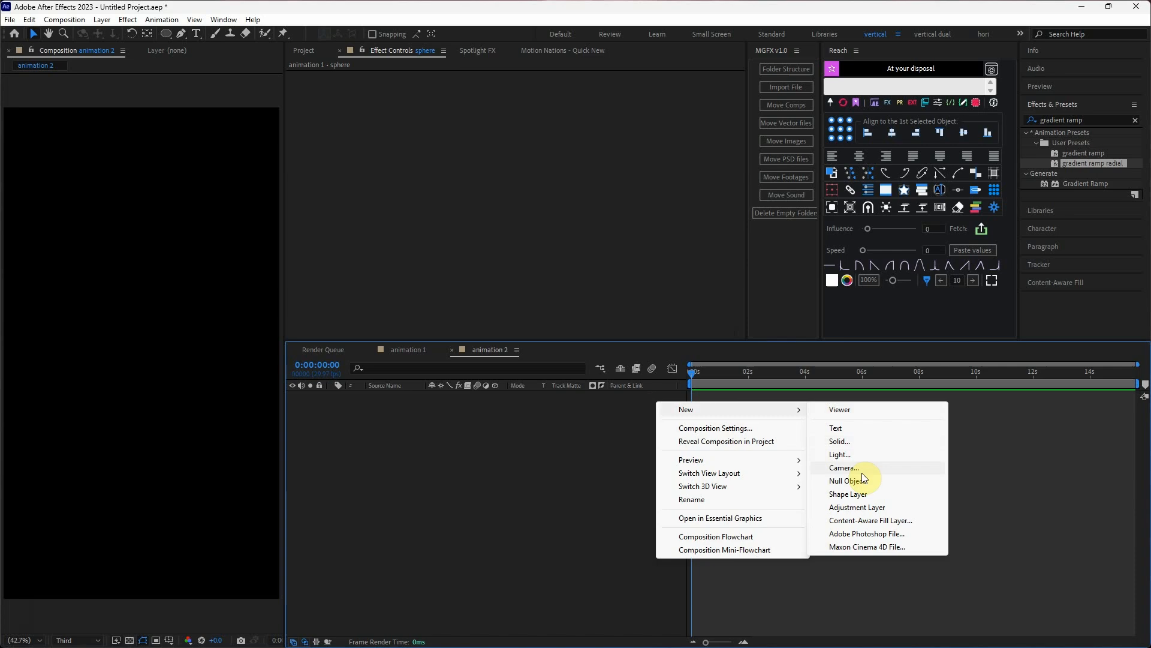
{"action": "left_click", "coordinate": [857, 442]}
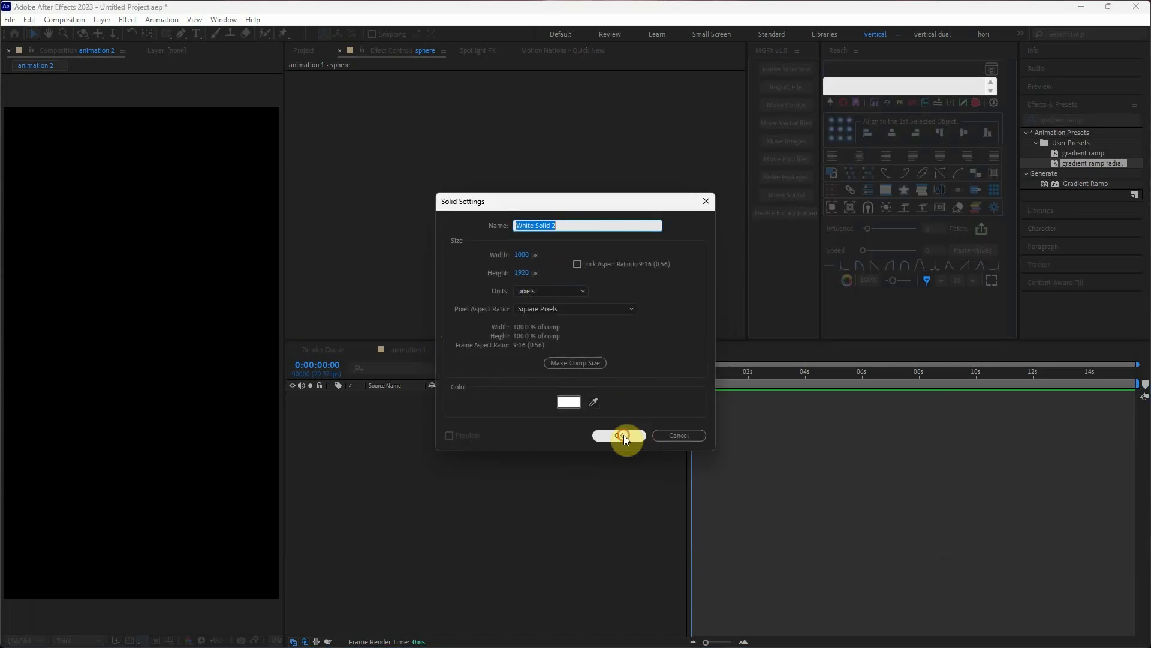
{"action": "left_click", "coordinate": [620, 435]}
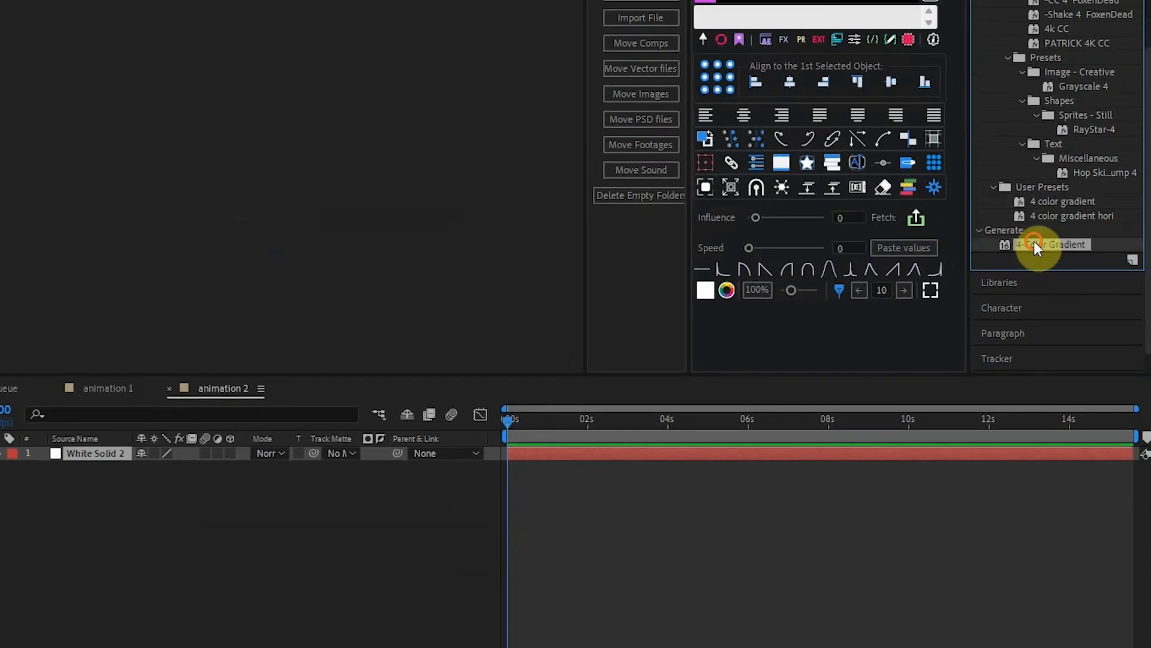
Apply the 4-Color Gradient effect to White Solid 2 and set Color 1 to black.
{"action": "left_click_drag", "start_coordinate": [1043, 245], "coordinate": [217, 456]}
{"action": "left_click", "coordinate": [283, 46]}
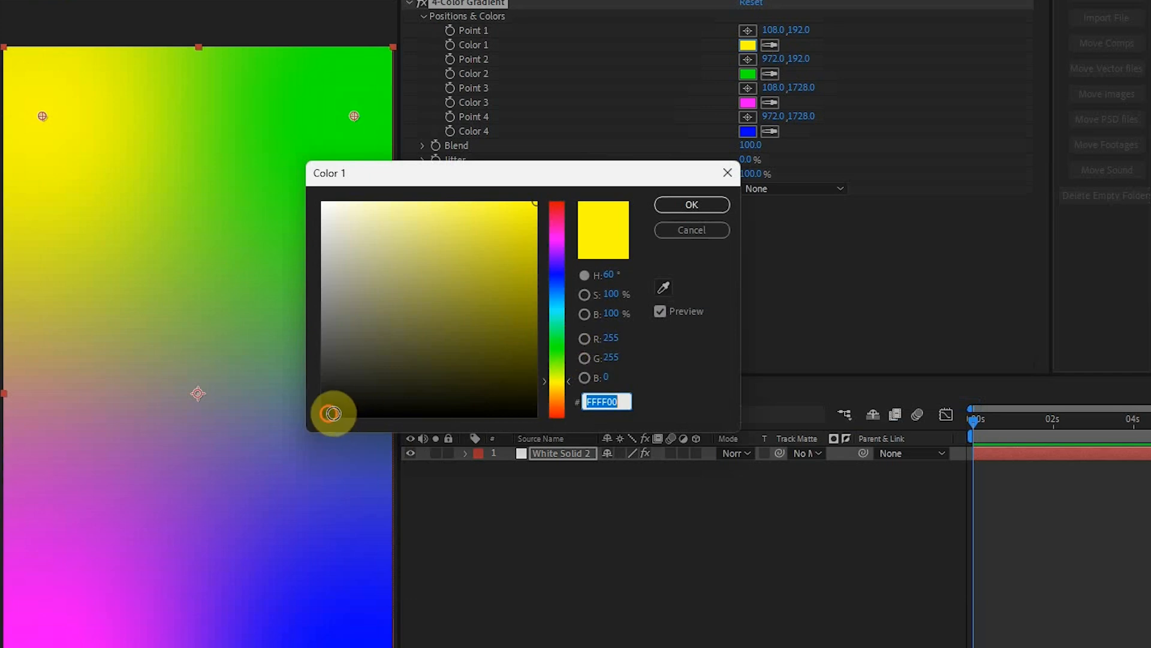
{"action": "left_click", "coordinate": [333, 413]}
{"action": "left_click", "coordinate": [692, 204]}
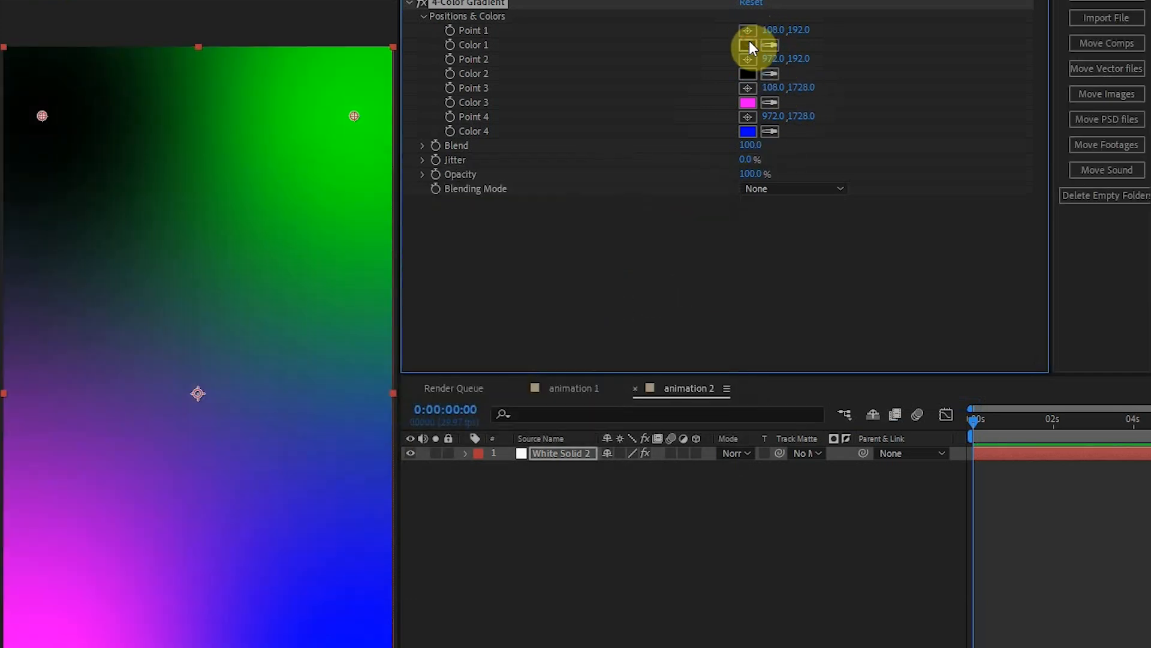
Set Color 2, Color 3 and Color 4 of White Solid 2's 4-Color Gradient to black by sampling the existing black.
{"action": "left_click", "coordinate": [750, 42]}
{"action": "left_click", "coordinate": [771, 102]}
{"action": "left_click", "coordinate": [746, 75]}
{"action": "left_click", "coordinate": [770, 132]}
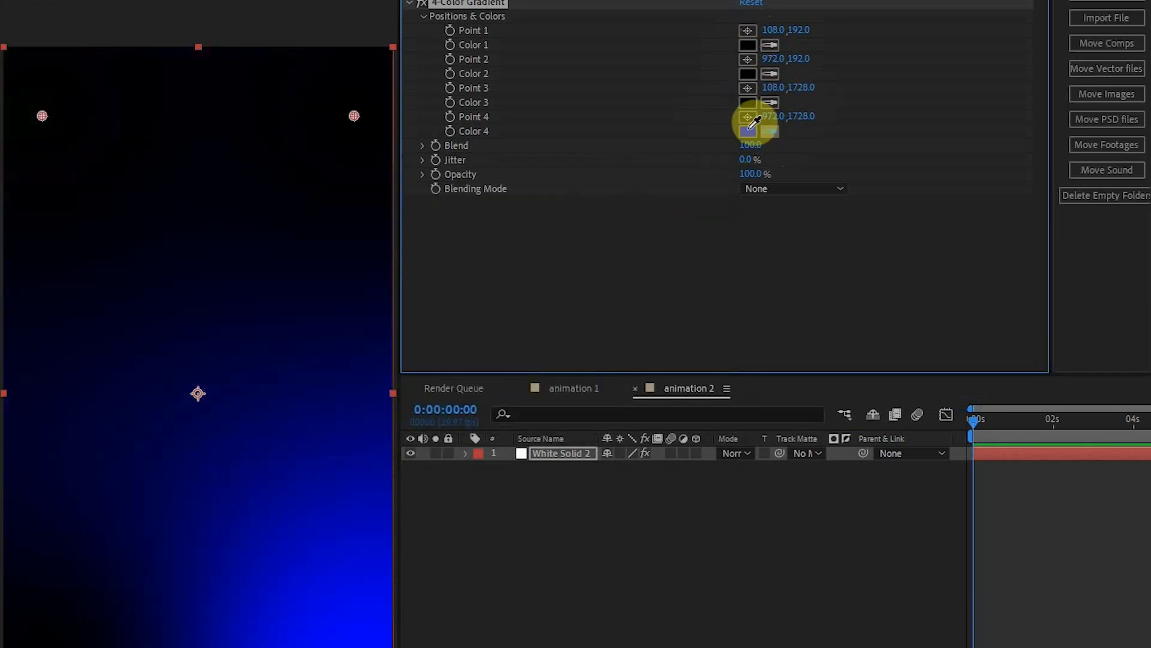
{"action": "left_click", "coordinate": [749, 104]}
Set the gradient's Color 1 to dark grey 262626, Color 2 to a near-black grey, and Blend to 200.
{"action": "left_click", "coordinate": [747, 45]}
{"action": "left_click", "coordinate": [321, 382]}
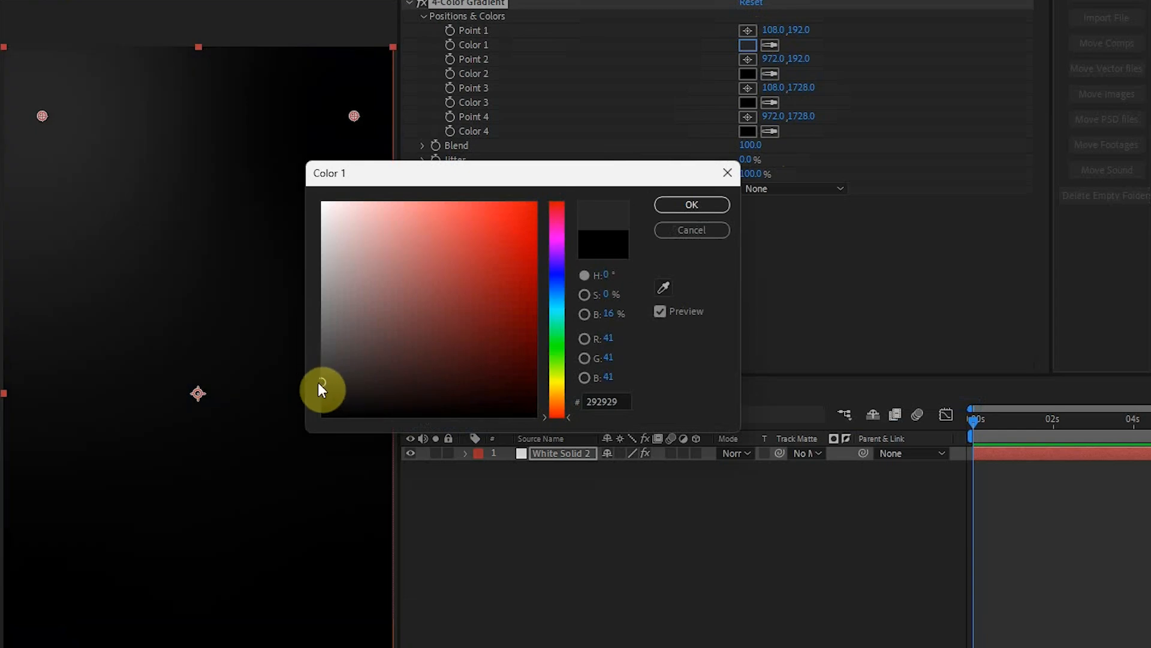
{"action": "key", "text": "Return"}
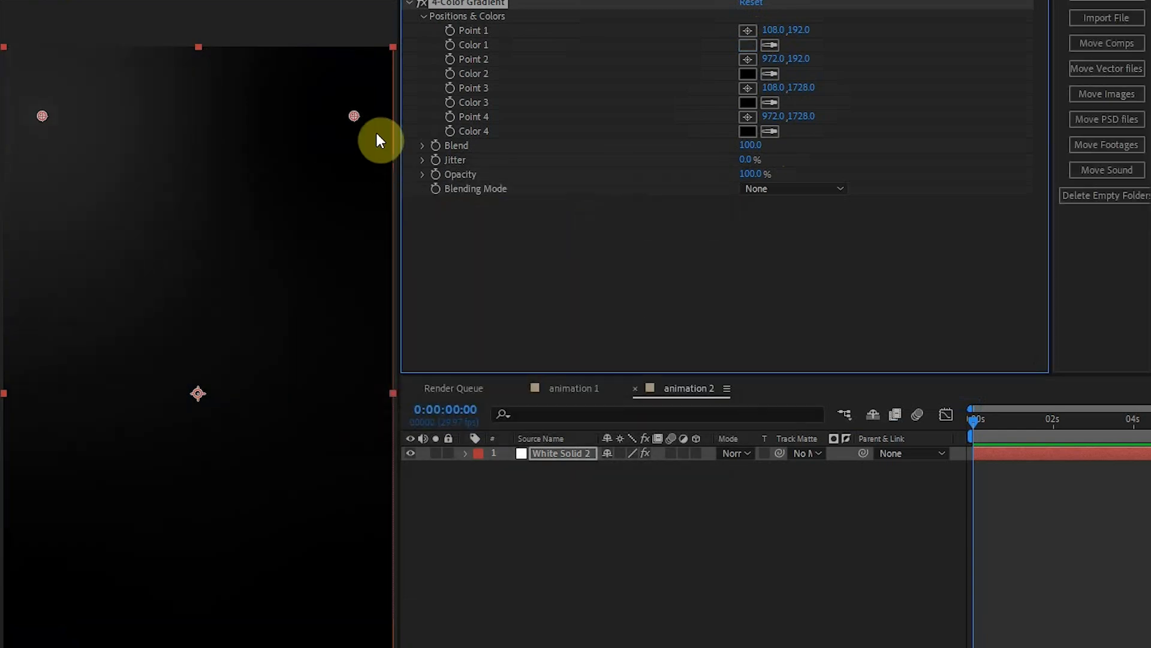
{"action": "left_click", "coordinate": [748, 73]}
{"action": "left_click", "coordinate": [322, 404]}
{"action": "key", "text": "Return"}
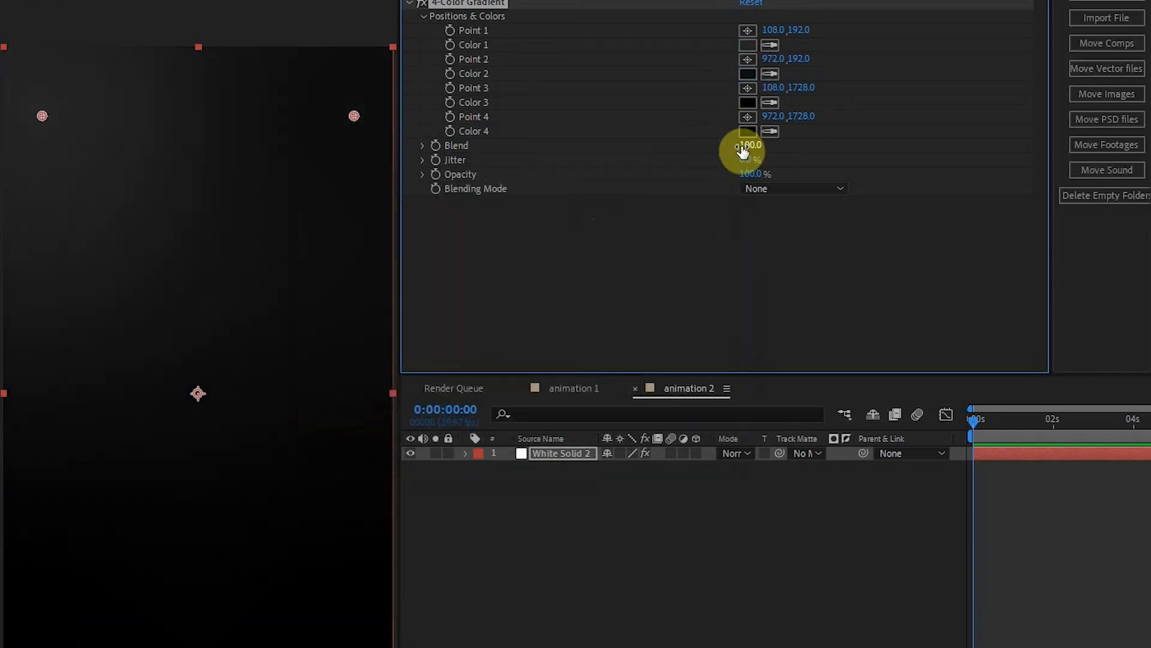
{"action": "type", "text": "200"}
{"action": "key", "text": "Return"}
Create a new shape layer and draw a white rectangle about 897 × 1392 px over the upper middle of the frame.
{"action": "right_click", "coordinate": [738, 511]}
{"action": "mouse_move", "coordinate": [819, 534]}
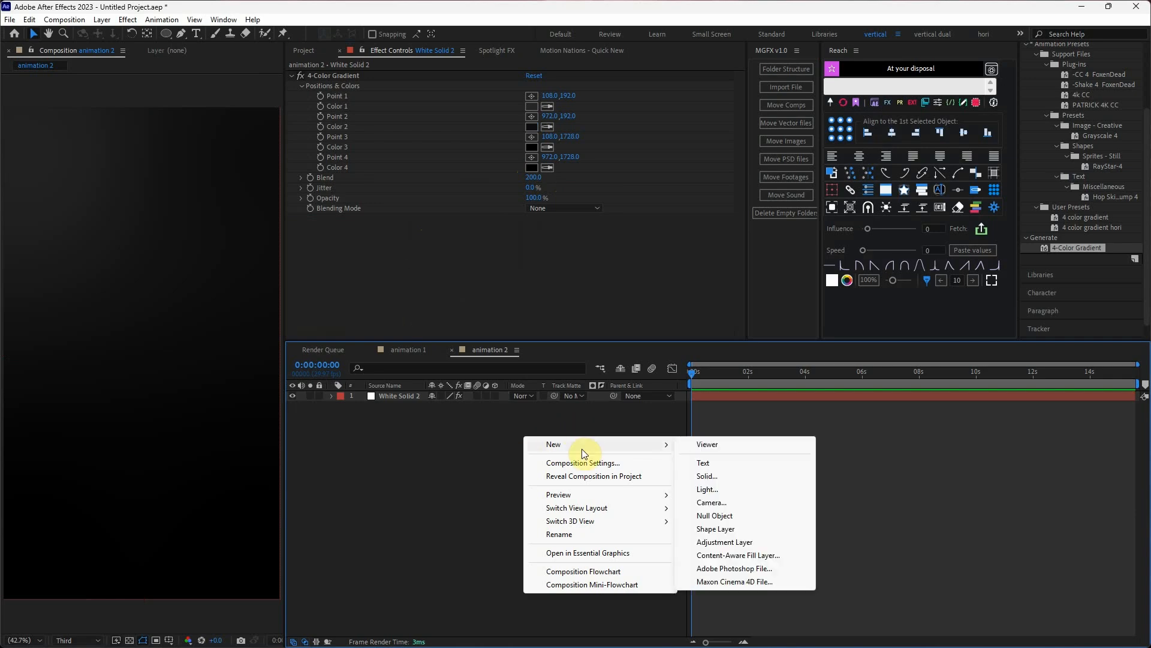
{"action": "left_click", "coordinate": [714, 528]}
{"action": "left_click_drag", "start_coordinate": [166, 34], "coordinate": [198, 85]}
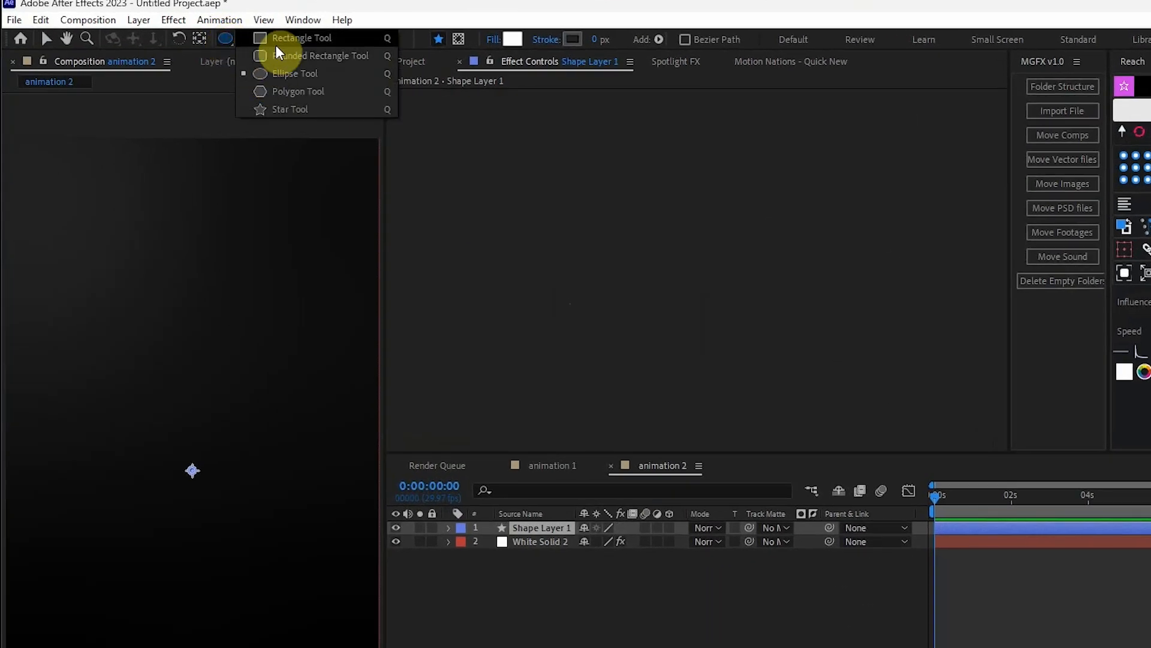
{"action": "left_click_drag", "start_coordinate": [38, 142], "coordinate": [336, 610]}
Set the Roundness of Shape Layer 1's rectangle path to 40.
{"action": "left_click", "coordinate": [433, 400]}
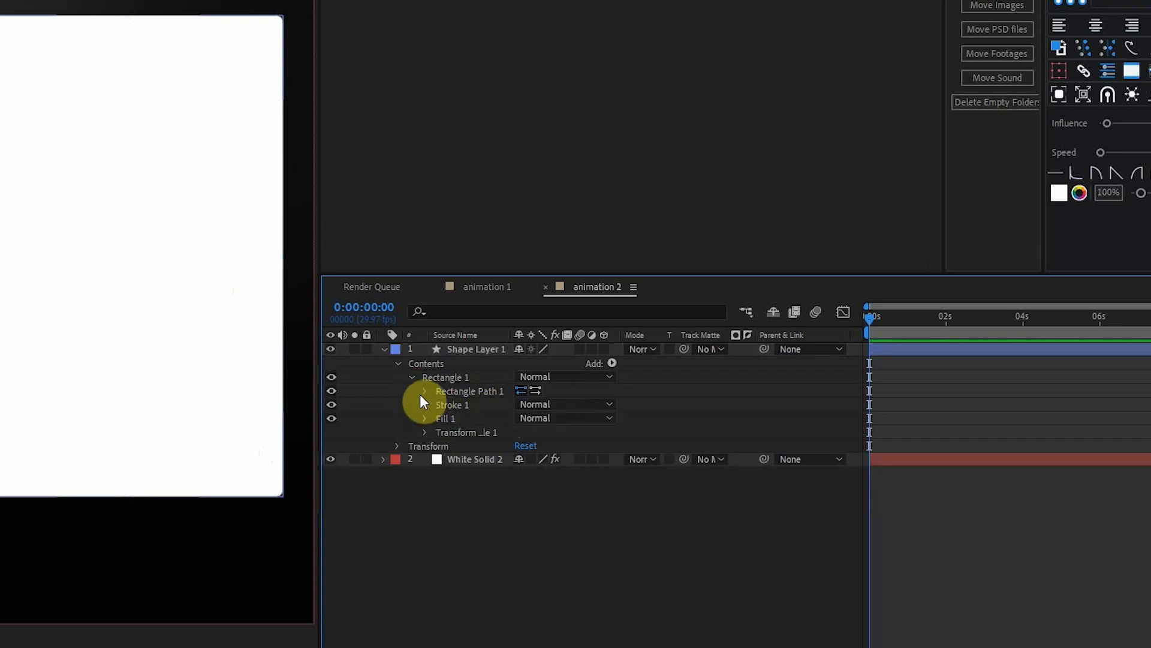
{"action": "left_click", "coordinate": [424, 391]}
{"action": "left_click", "coordinate": [521, 432]}
{"action": "type", "text": "40"}
{"action": "key", "text": "Return"}
{"action": "left_click", "coordinate": [533, 519]}
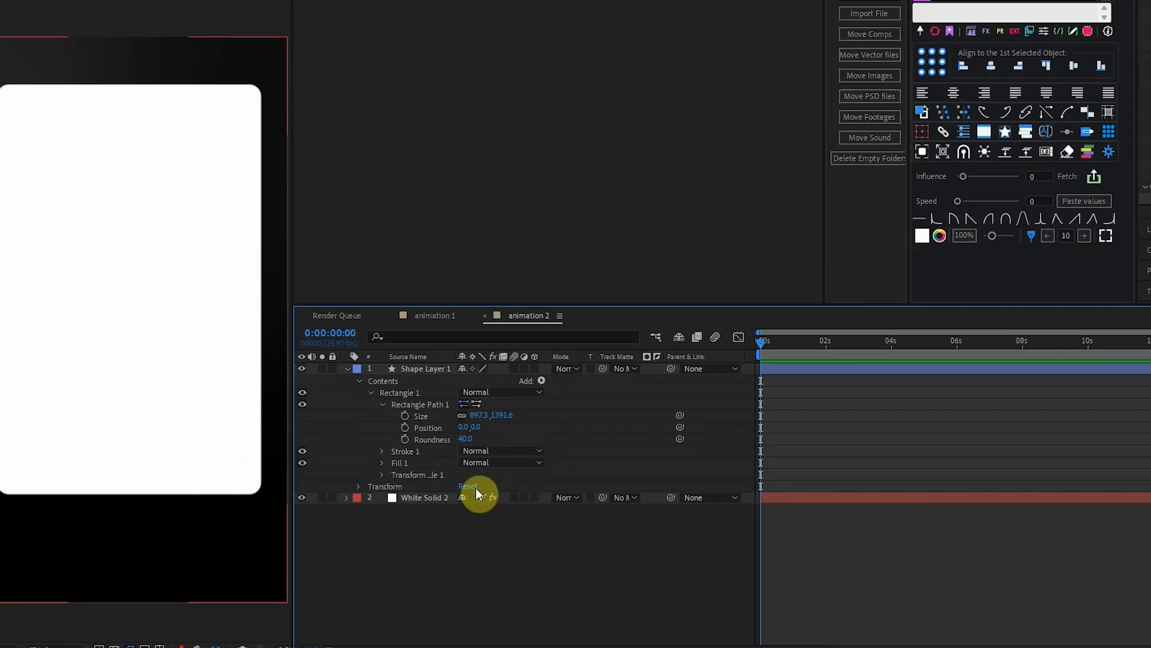
Copy the 4-Color Gradient effect from White Solid 2 and paste it onto Shape Layer 1.
{"action": "left_click", "coordinate": [442, 498]}
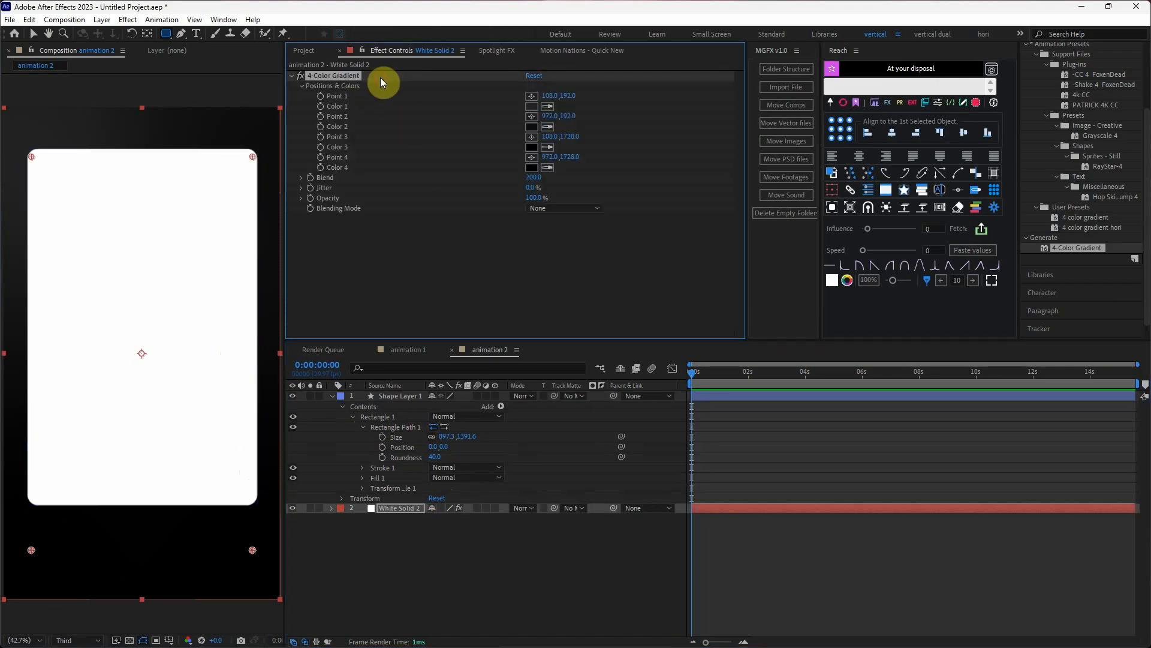
{"action": "right_click", "coordinate": [380, 77]}
{"action": "left_click", "coordinate": [431, 116]}
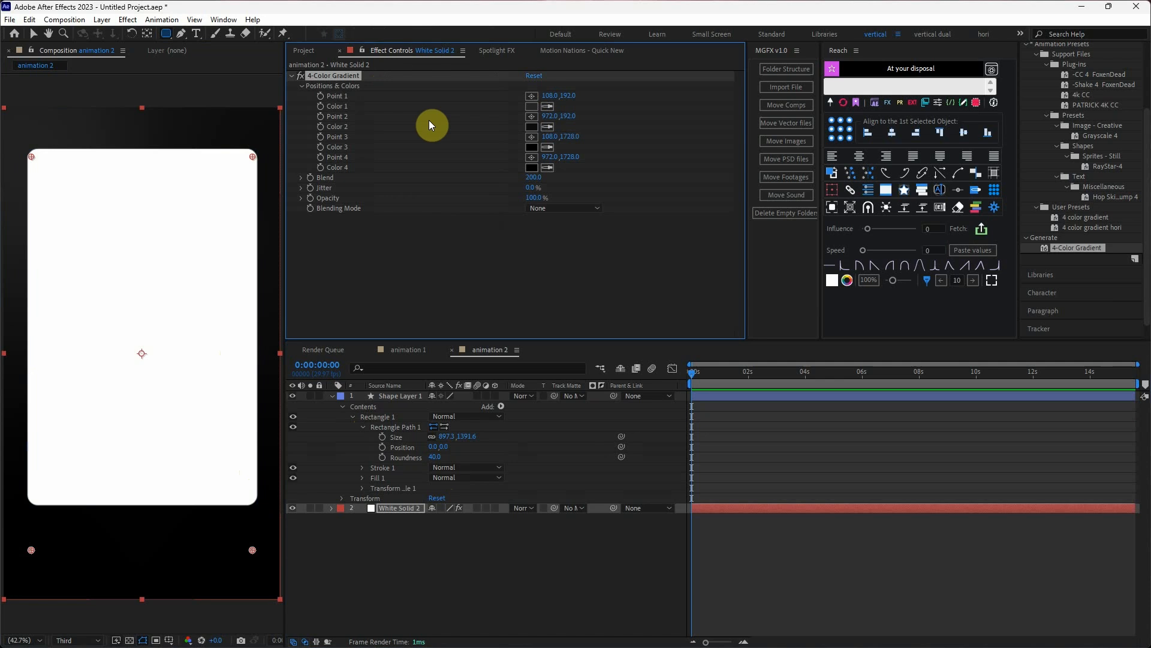
{"action": "left_click", "coordinate": [397, 396]}
{"action": "key", "text": "ctrl+v"}
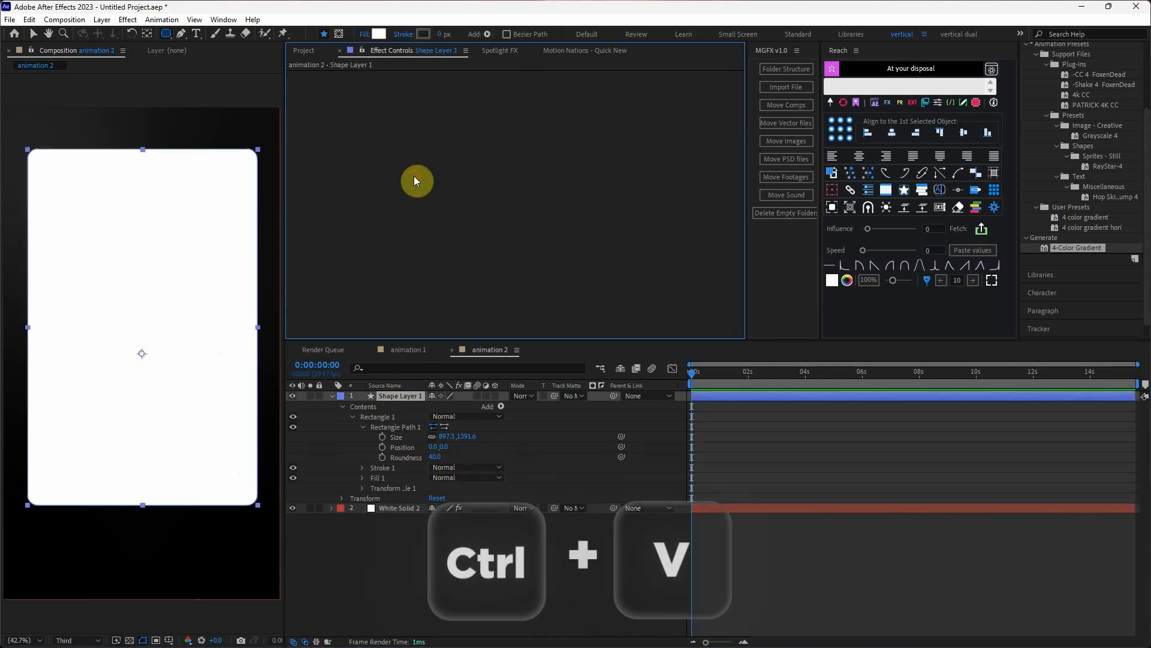
Brighten Shape Layer 1's gradient by setting Color 1 to a lighter grey and Colors 2, 3 and 4 to very dark greys.
{"action": "left_click", "coordinate": [531, 106]}
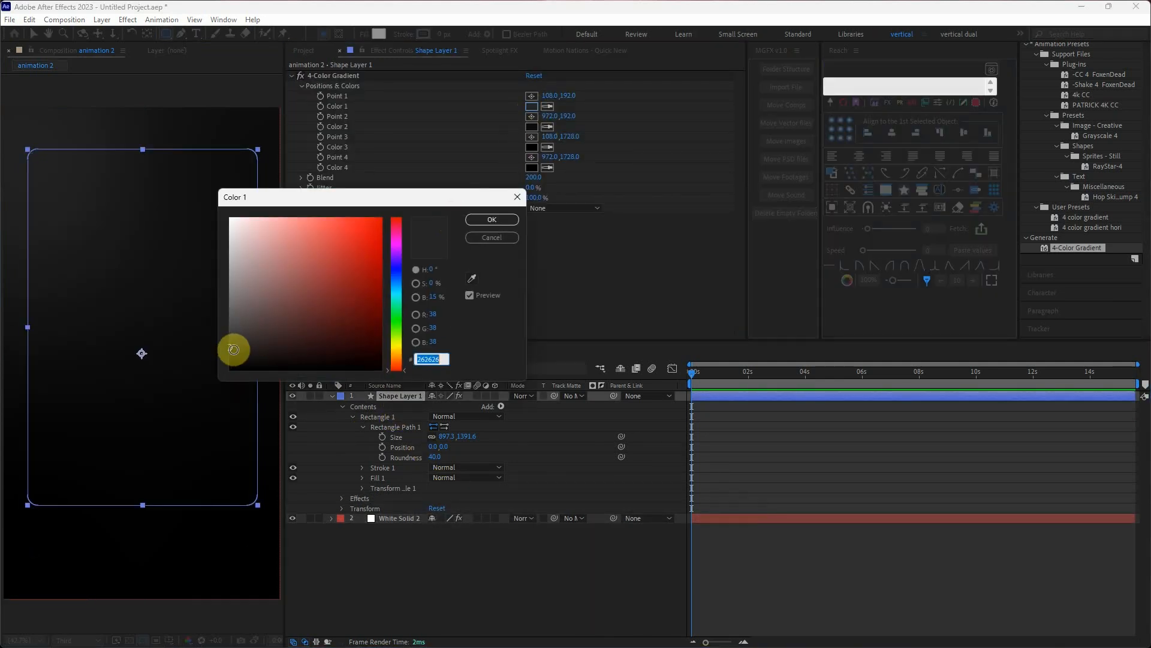
{"action": "left_click_drag", "start_coordinate": [229, 341], "coordinate": [275, 320]}
{"action": "left_click", "coordinate": [492, 219]}
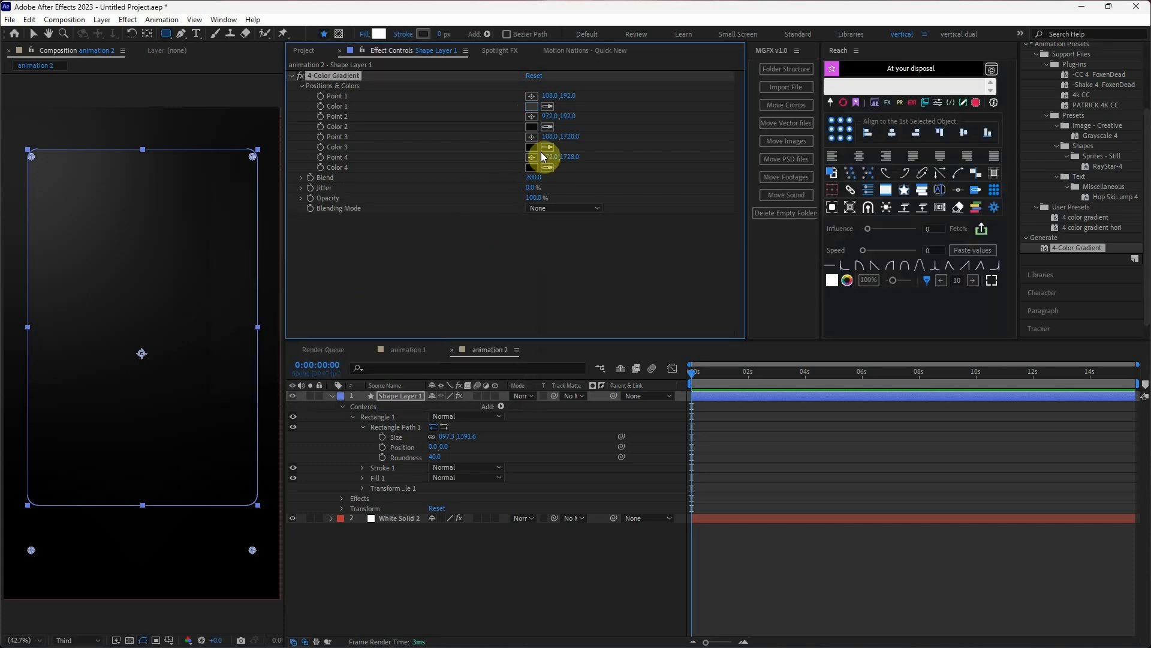
{"action": "left_click", "coordinate": [532, 126]}
{"action": "left_click", "coordinate": [231, 358]}
{"action": "left_click", "coordinate": [487, 222]}
{"action": "left_click", "coordinate": [532, 147]}
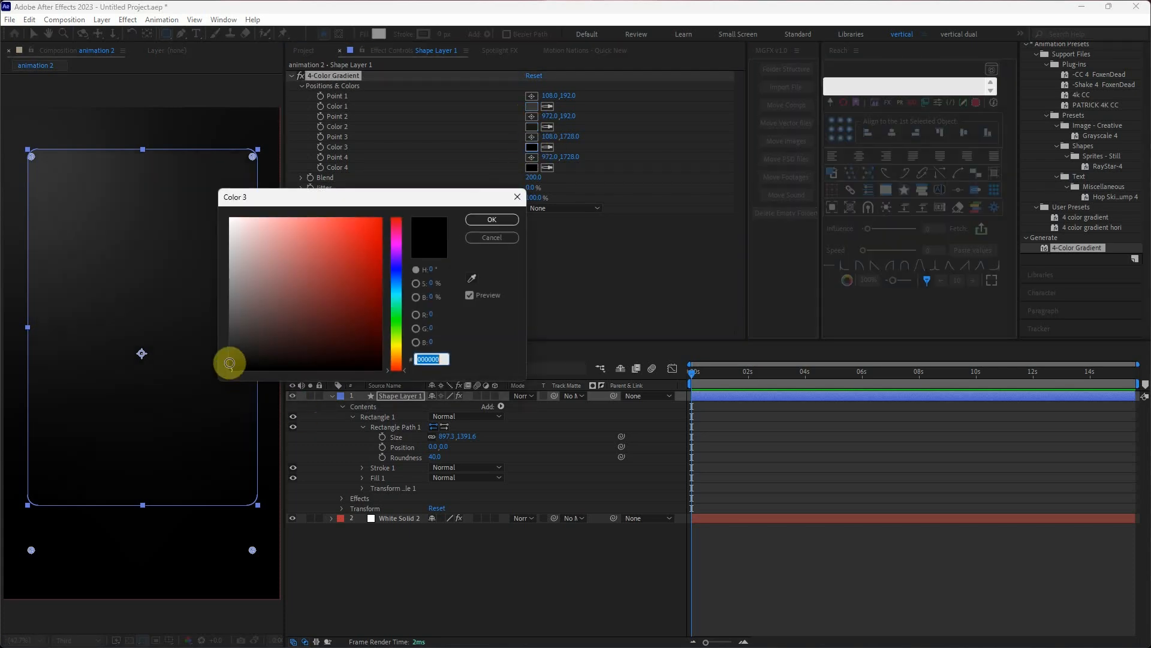
{"action": "left_click", "coordinate": [229, 363]}
{"action": "left_click", "coordinate": [492, 220]}
{"action": "left_click", "coordinate": [532, 167]}
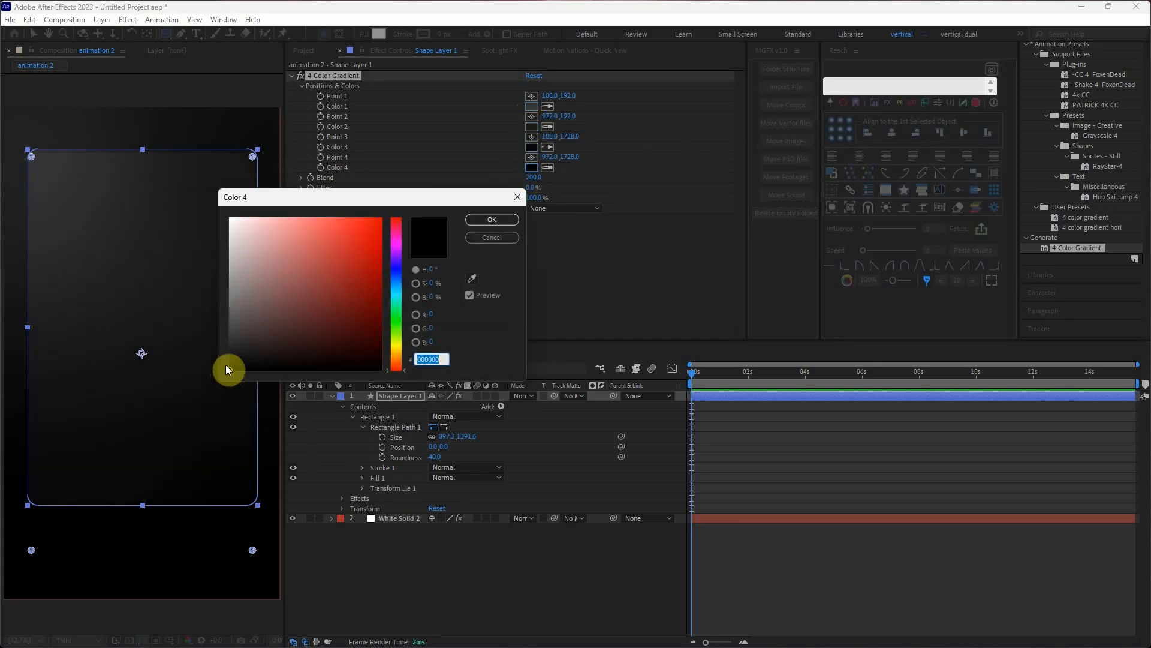
{"action": "left_click", "coordinate": [491, 220]}
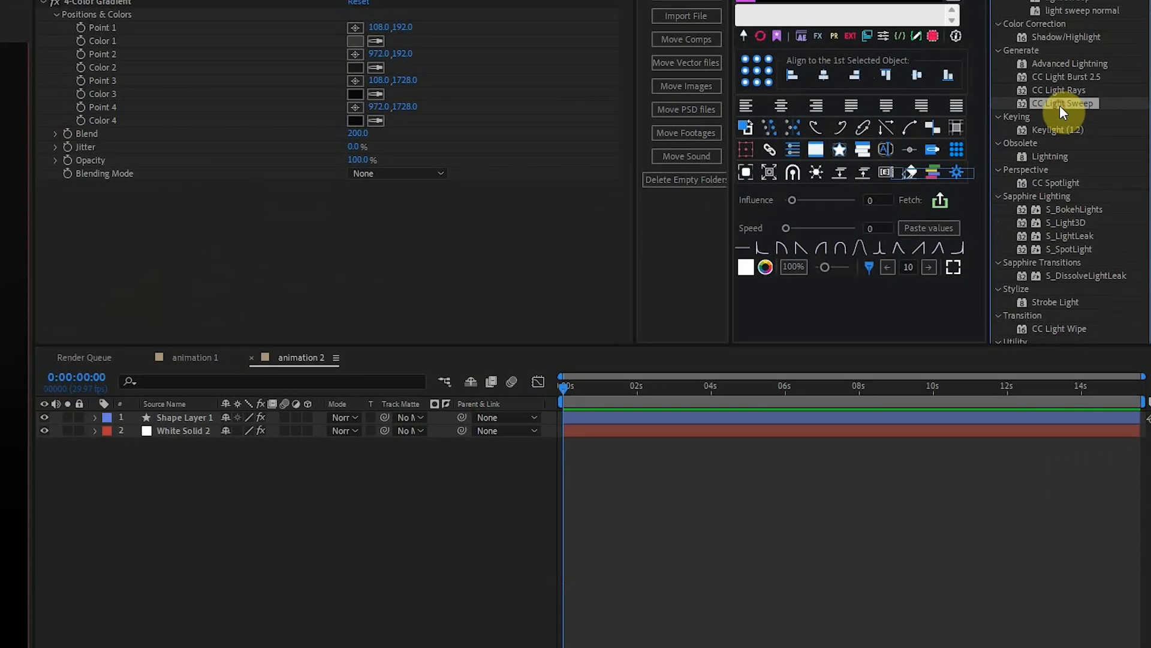
Apply CC Light Sweep to Shape Layer 1, centre it on the card, and set Direction -33°, Width 190 and Sweep Intensity 0.
{"action": "left_click_drag", "start_coordinate": [1060, 105], "coordinate": [174, 416]}
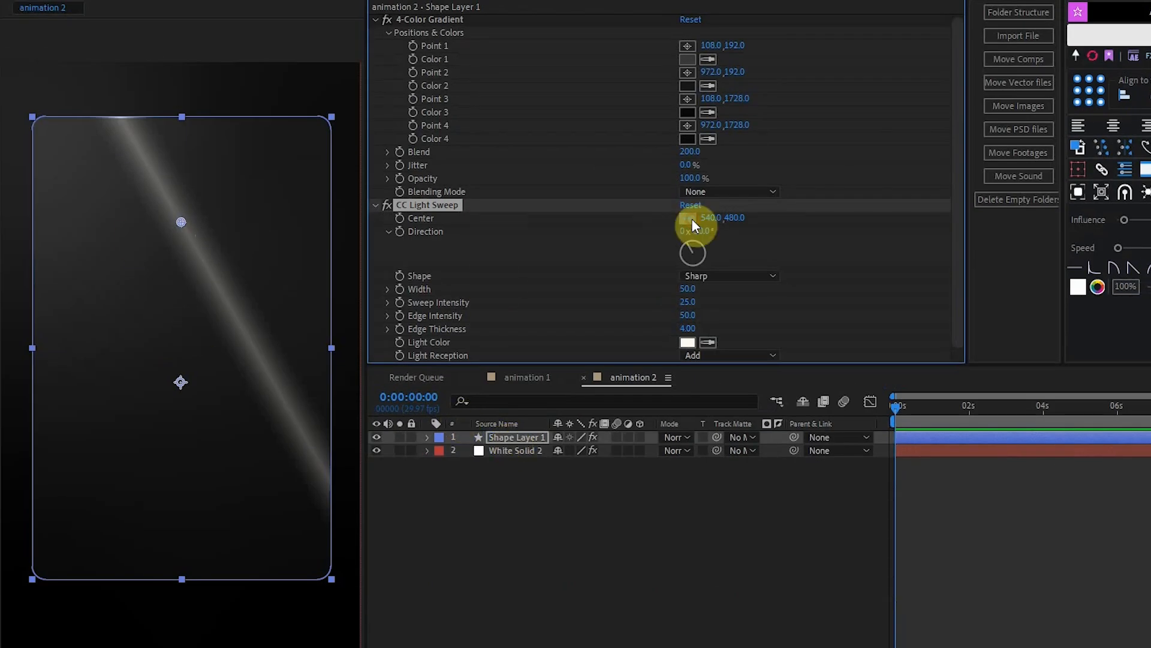
{"action": "left_click", "coordinate": [688, 218]}
{"action": "left_click", "coordinate": [180, 342]}
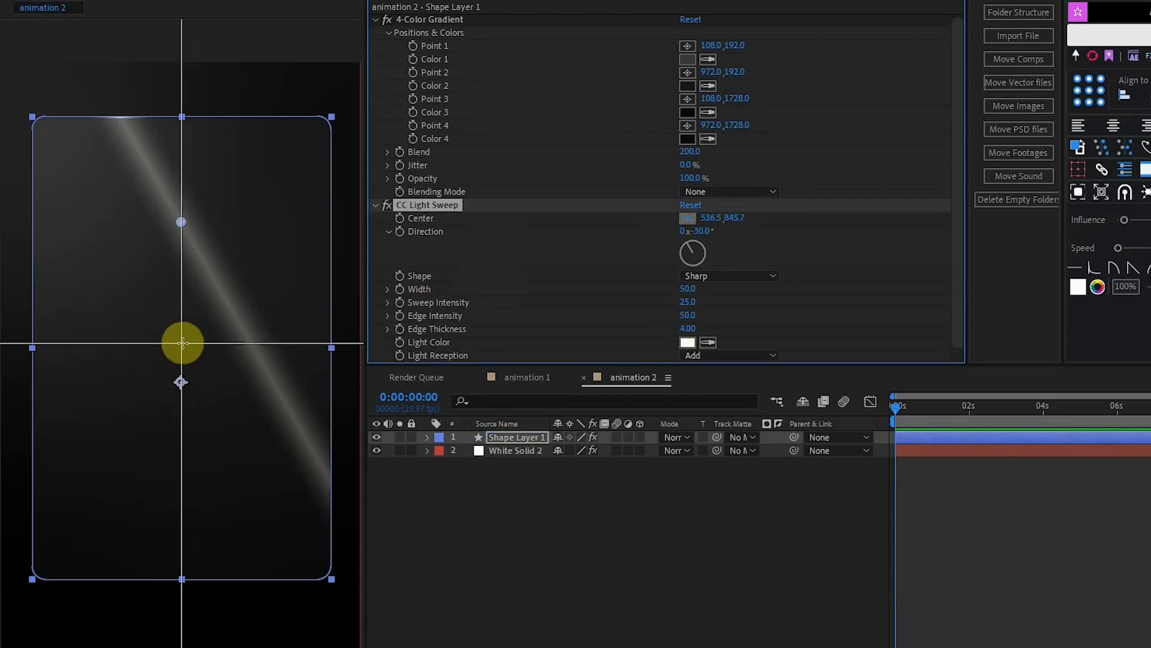
{"action": "left_click_drag", "start_coordinate": [687, 289], "coordinate": [763, 277]}
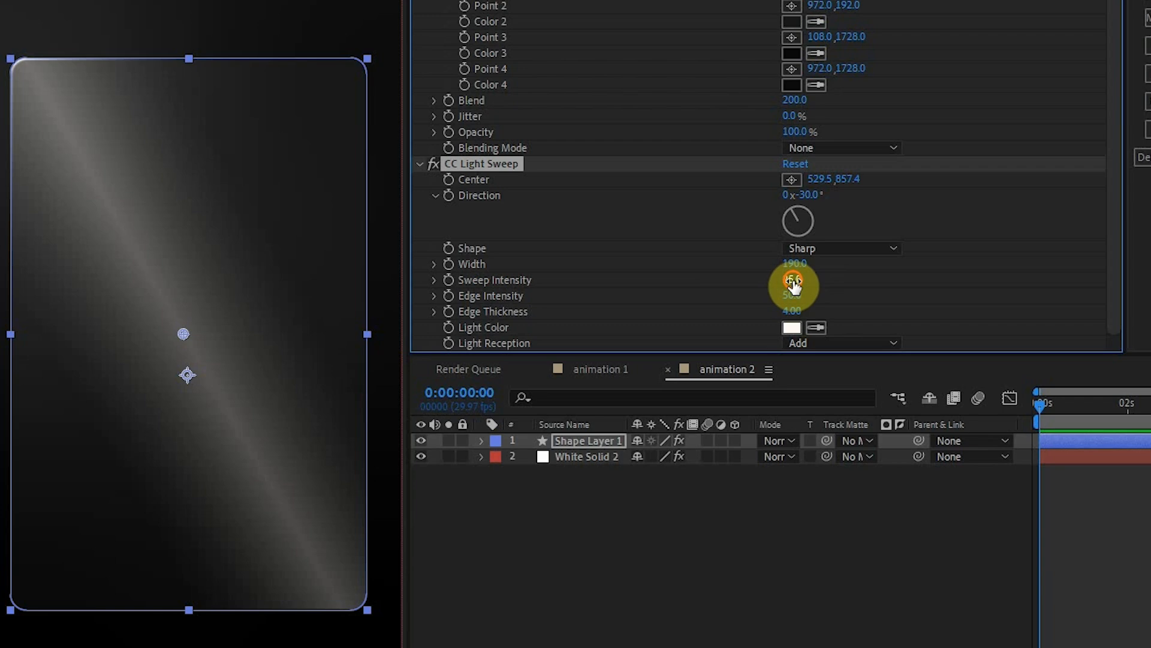
Create Shape Layer 2 and draw a vertical axis line with the Pen tool inside the card's left side.
{"action": "right_click", "coordinate": [880, 563]}
{"action": "mouse_move", "coordinate": [721, 390]}
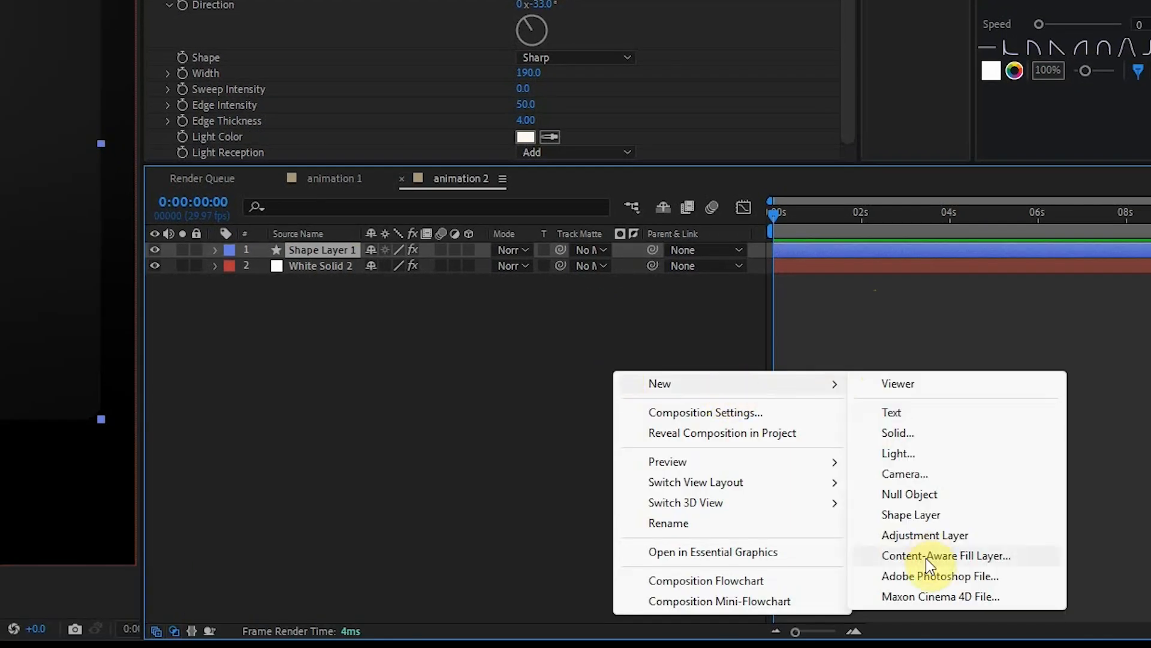
{"action": "left_click", "coordinate": [924, 514]}
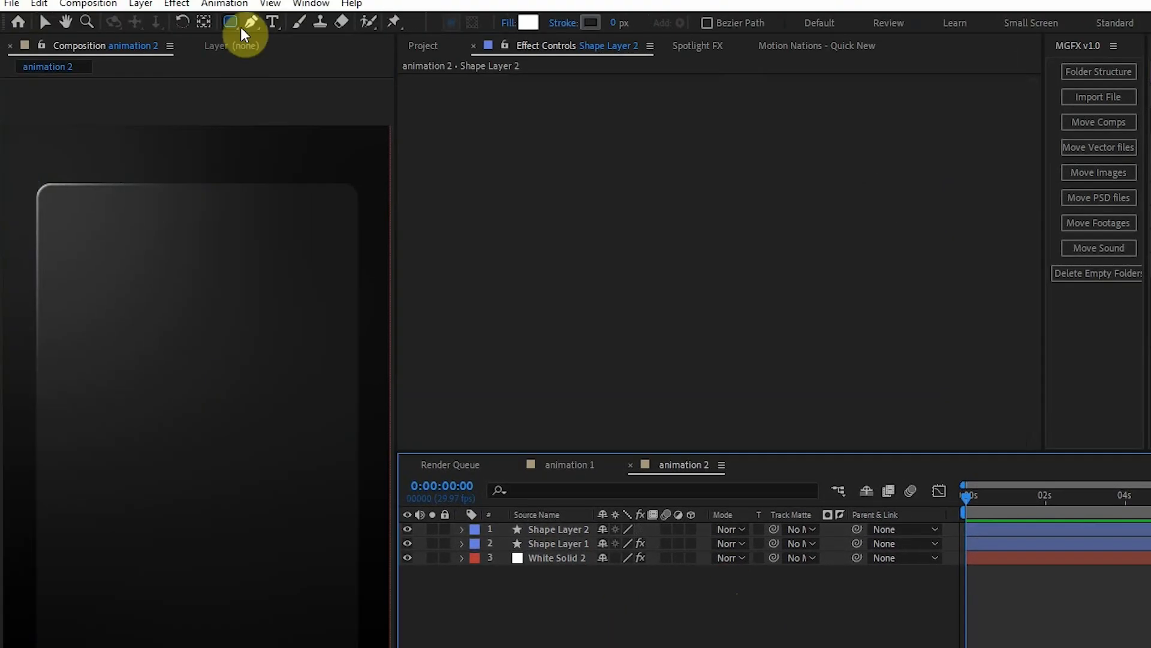
{"action": "left_click", "coordinate": [250, 24]}
{"action": "left_click", "coordinate": [76, 253]}
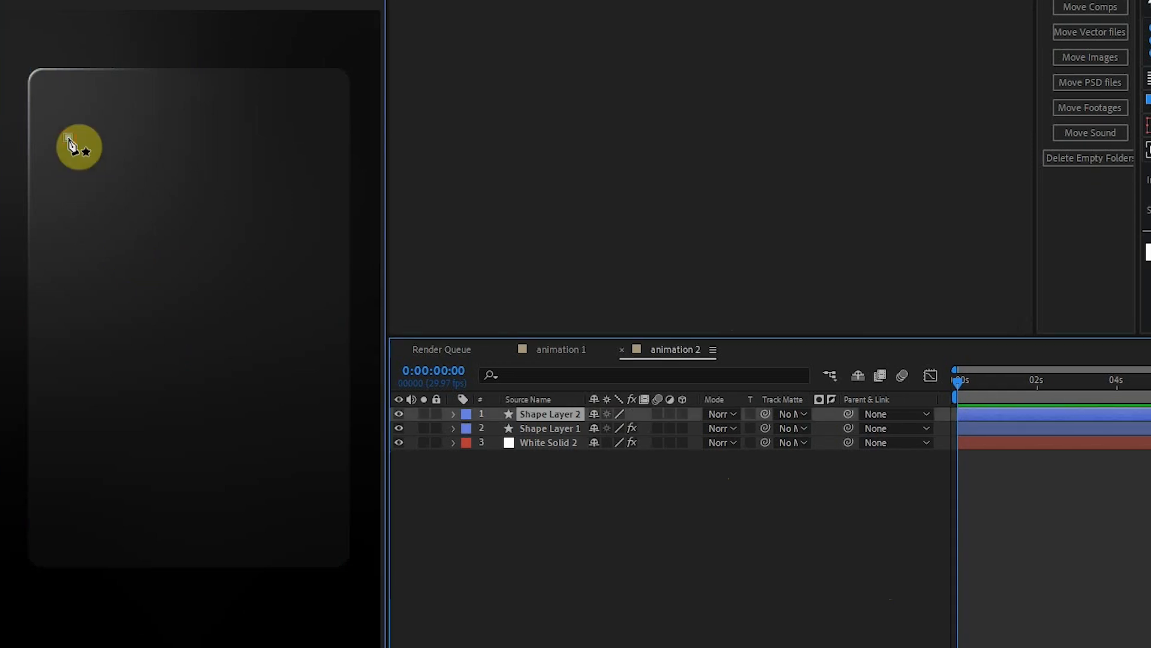
{"action": "left_click", "coordinate": [69, 474]}
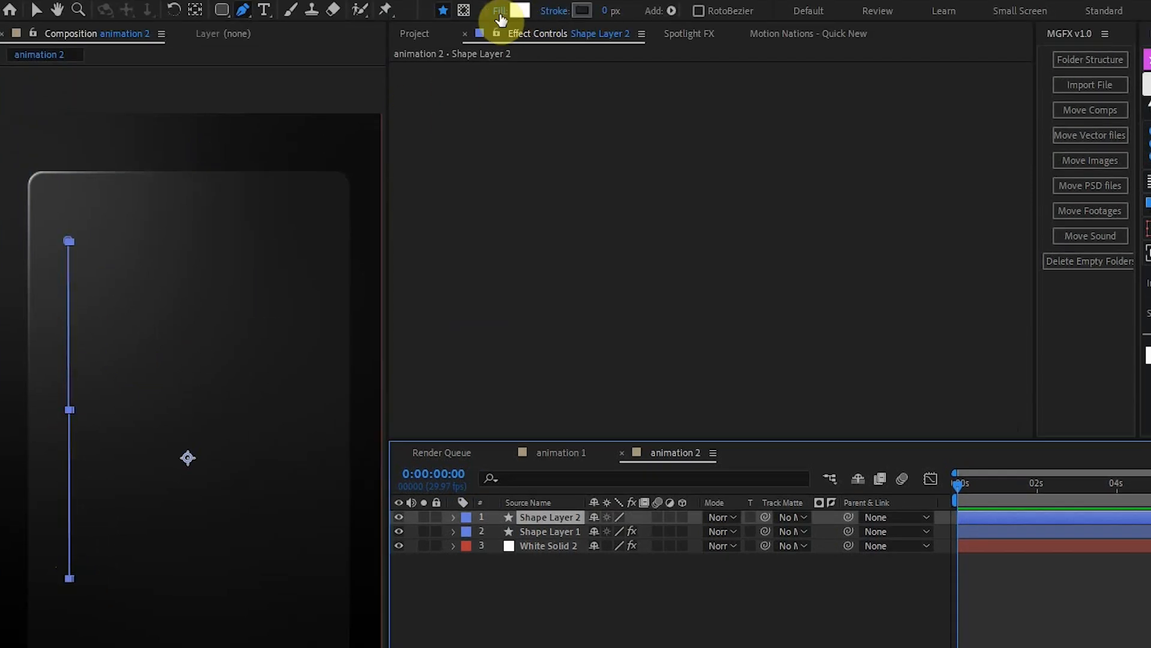
Give the vertical axis line no fill and a white FFFFFF stroke 7 px wide.
{"action": "left_click", "coordinate": [500, 11]}
{"action": "left_click", "coordinate": [709, 375]}
{"action": "left_click", "coordinate": [768, 474]}
{"action": "left_click", "coordinate": [580, 11]}
{"action": "left_click", "coordinate": [310, 267]}
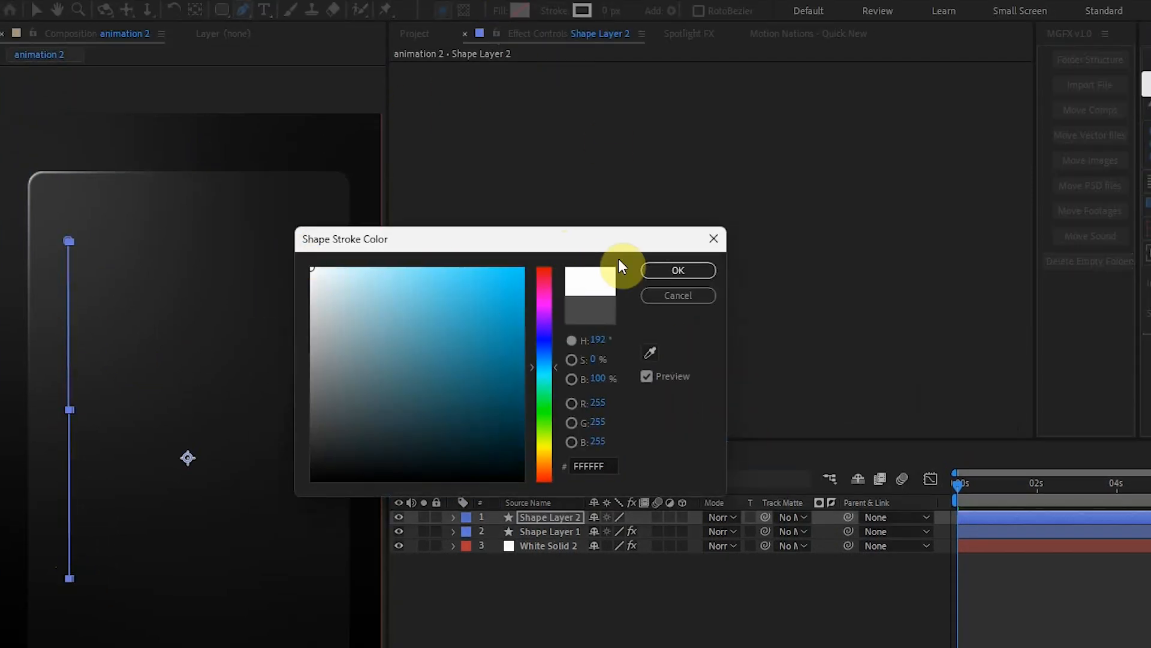
{"action": "left_click", "coordinate": [676, 267]}
{"action": "left_click_drag", "start_coordinate": [607, 15], "coordinate": [618, 12]}
{"action": "left_click", "coordinate": [701, 634]}
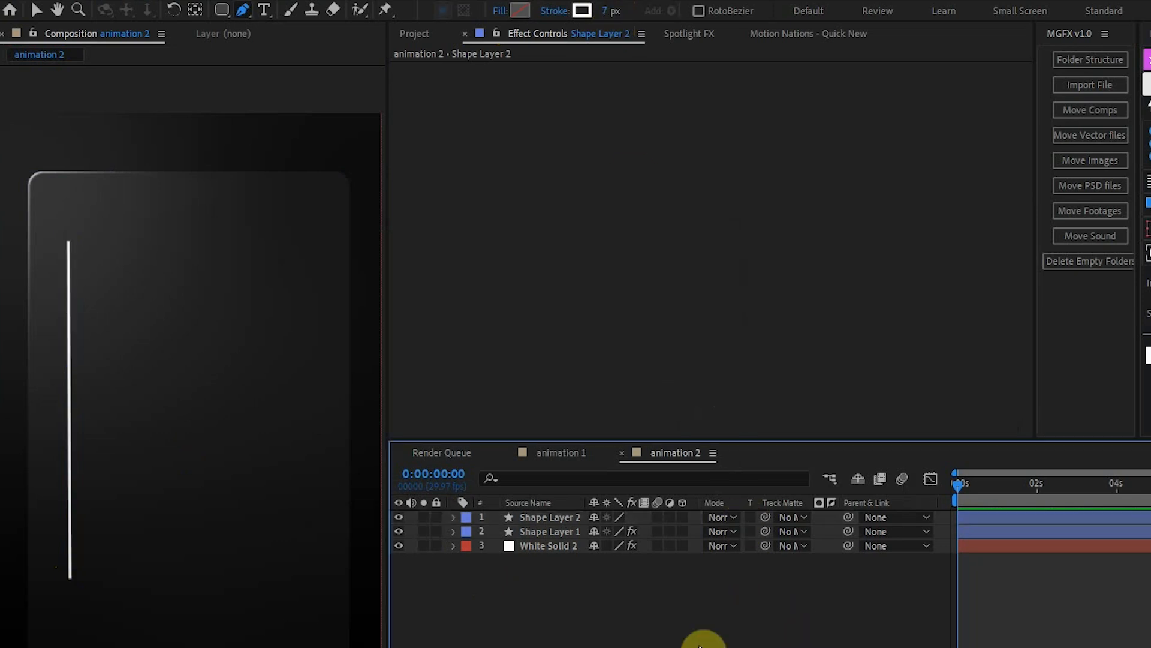
Draw a horizontal axis line on its own shape layer, starting from the vertical axis's lower end.
{"action": "left_click", "coordinate": [70, 580]}
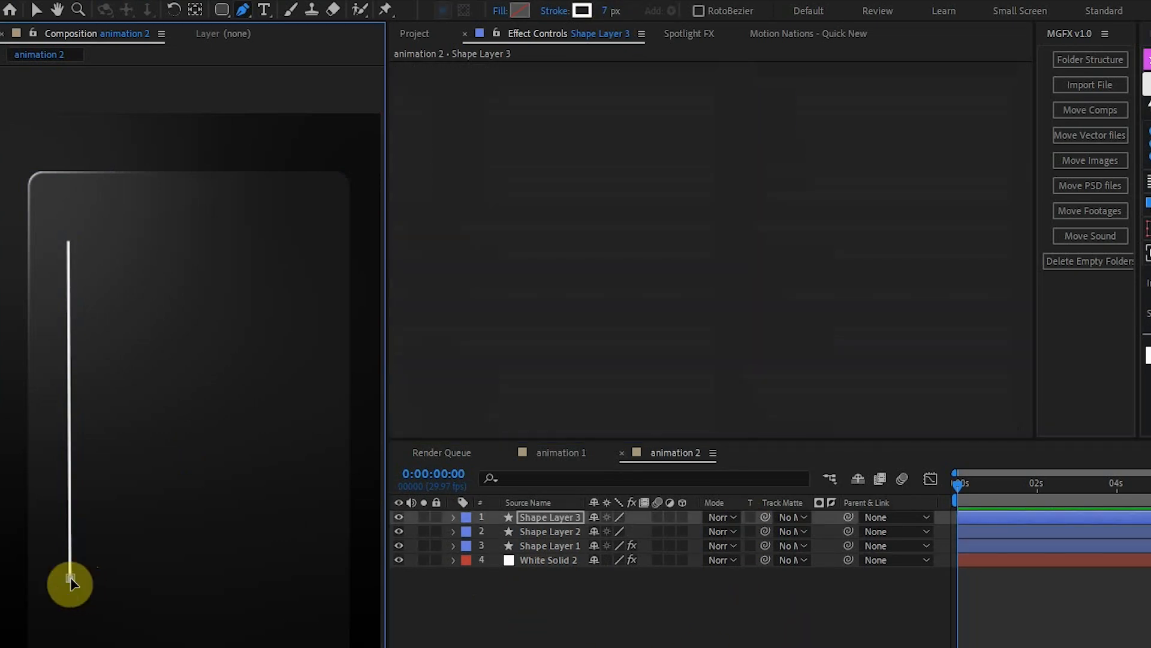
{"action": "left_click", "coordinate": [311, 576]}
{"action": "left_click", "coordinate": [548, 599]}
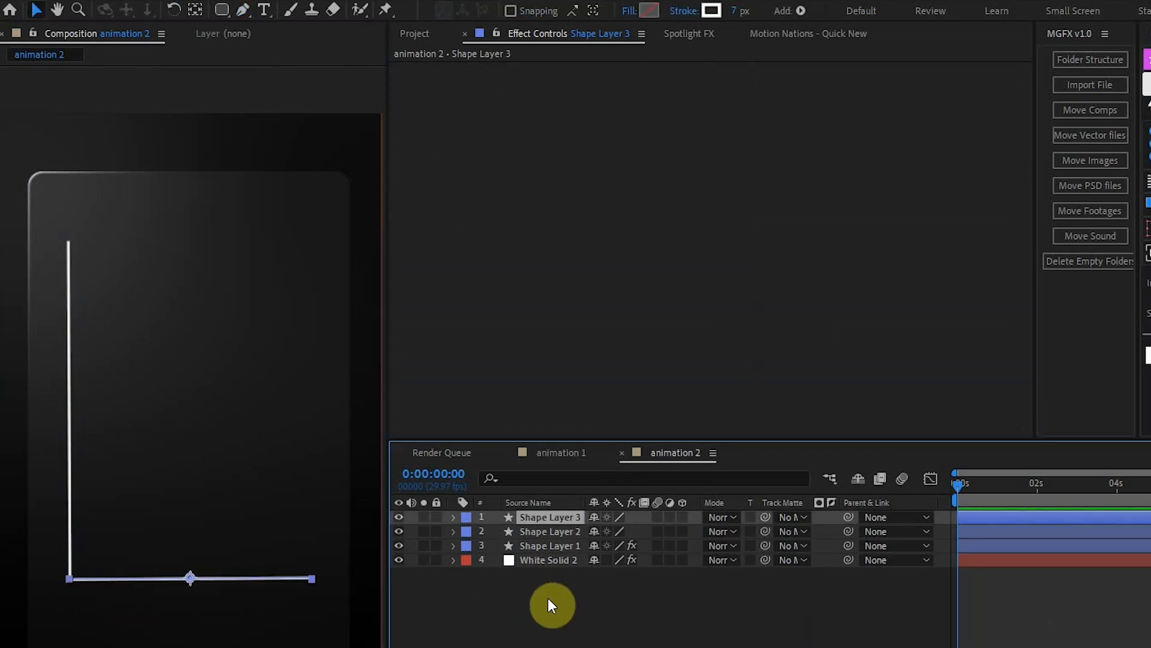
Draw a rising five-point graph line from the axes' corner toward the card's upper right on a new shape layer, adjusting its points.
{"action": "left_click", "coordinate": [241, 11]}
{"action": "left_click", "coordinate": [70, 576]}
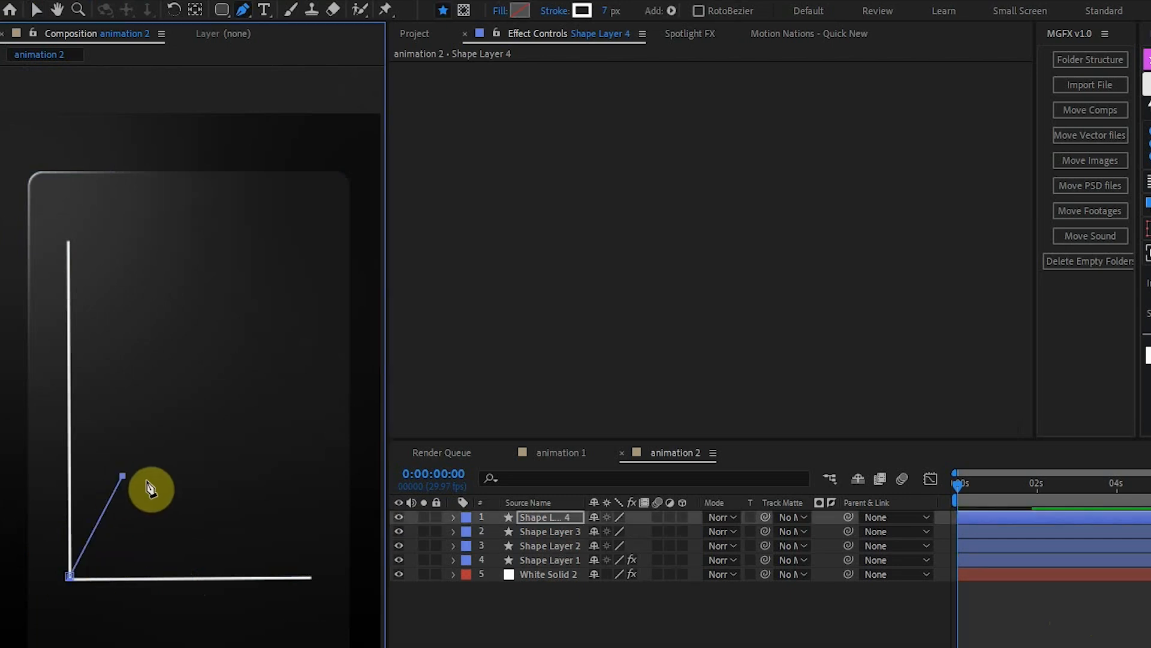
{"action": "left_click", "coordinate": [122, 476]}
{"action": "left_click", "coordinate": [204, 474]}
{"action": "left_click", "coordinate": [308, 276]}
{"action": "left_click_drag", "start_coordinate": [244, 399], "coordinate": [224, 393]}
{"action": "left_click_drag", "start_coordinate": [204, 474], "coordinate": [189, 472]}
{"action": "left_click_drag", "start_coordinate": [224, 393], "coordinate": [210, 390]}
{"action": "left_click_drag", "start_coordinate": [308, 276], "coordinate": [300, 302]}
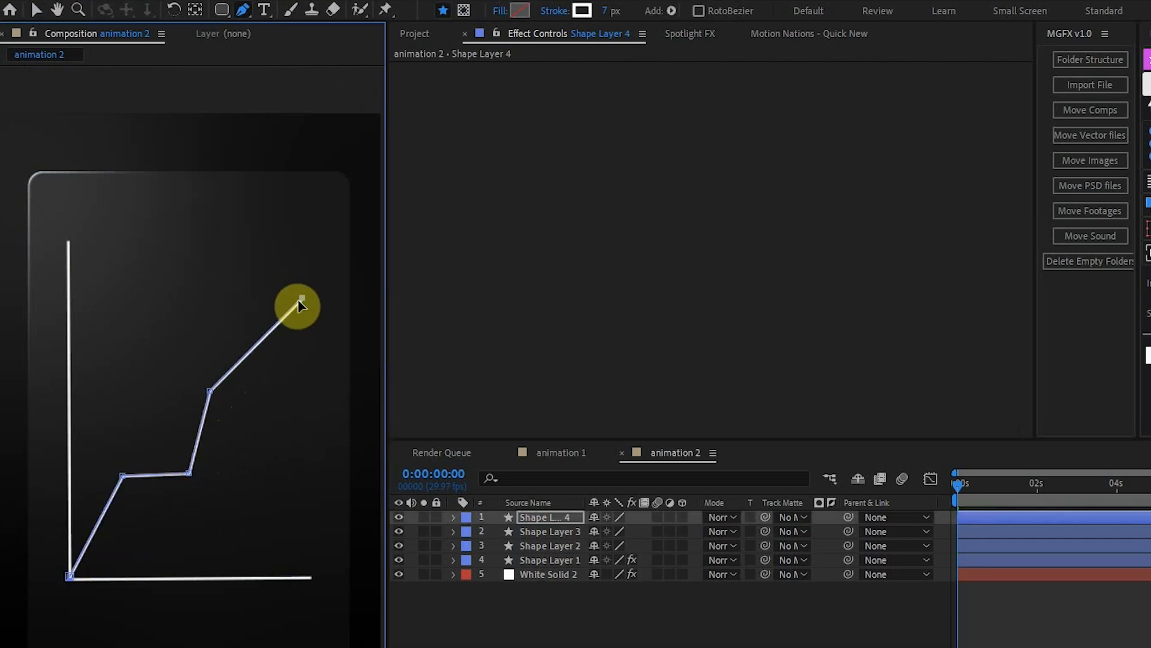
{"action": "left_click", "coordinate": [961, 644]}
Change the stroke colour of the graph line on Shape Layer 4 to yellow-orange.
{"action": "left_click", "coordinate": [547, 517]}
{"action": "left_click", "coordinate": [580, 11]}
{"action": "left_click_drag", "start_coordinate": [543, 393], "coordinate": [544, 455]}
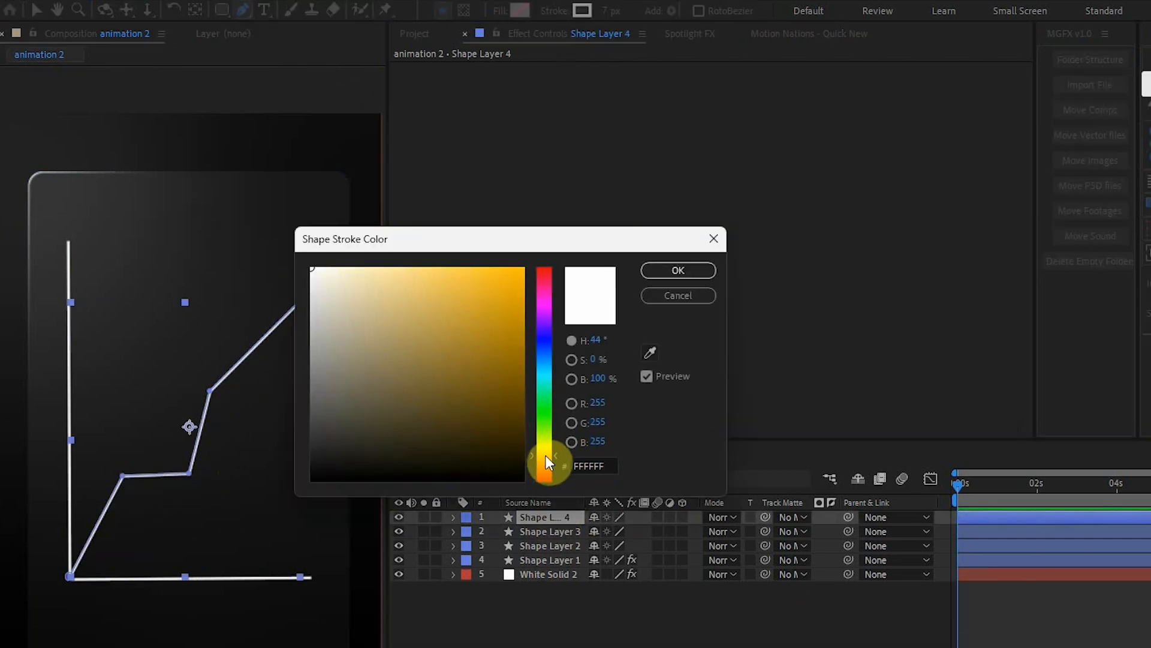
{"action": "left_click", "coordinate": [513, 288]}
{"action": "left_click", "coordinate": [676, 268]}
{"action": "left_click", "coordinate": [635, 612]}
Reshape the graph line by moving its three middle points into a smoother upward climb.
{"action": "left_click", "coordinate": [509, 517]}
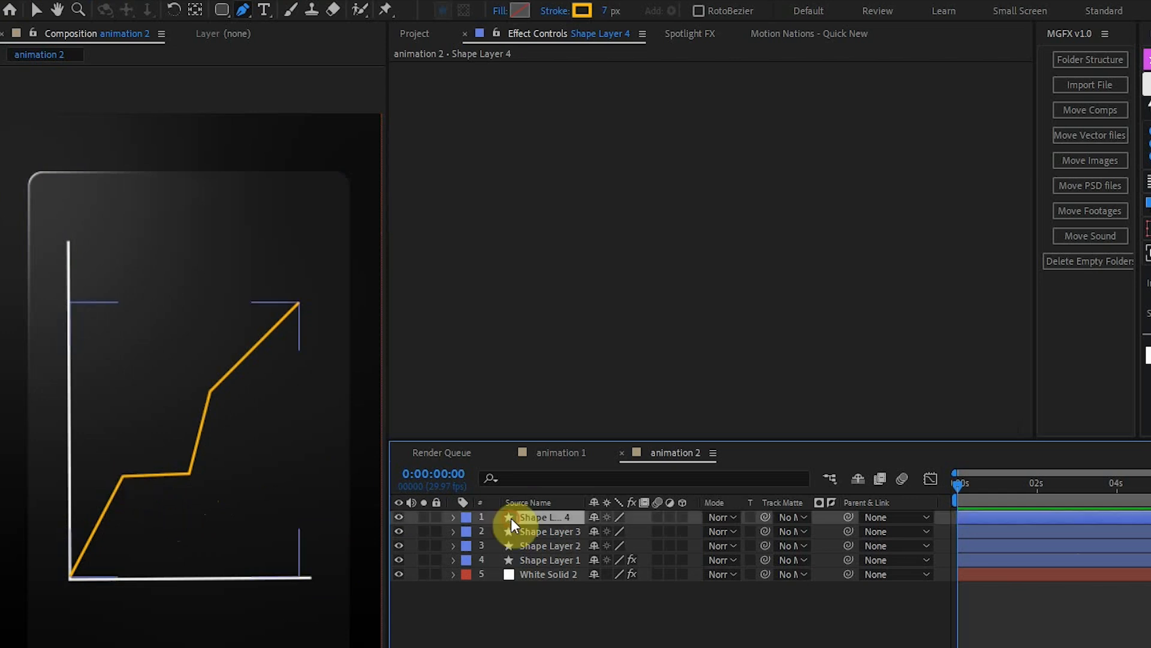
{"action": "left_click_drag", "start_coordinate": [122, 476], "coordinate": [119, 488]}
{"action": "left_click_drag", "start_coordinate": [189, 473], "coordinate": [179, 466]}
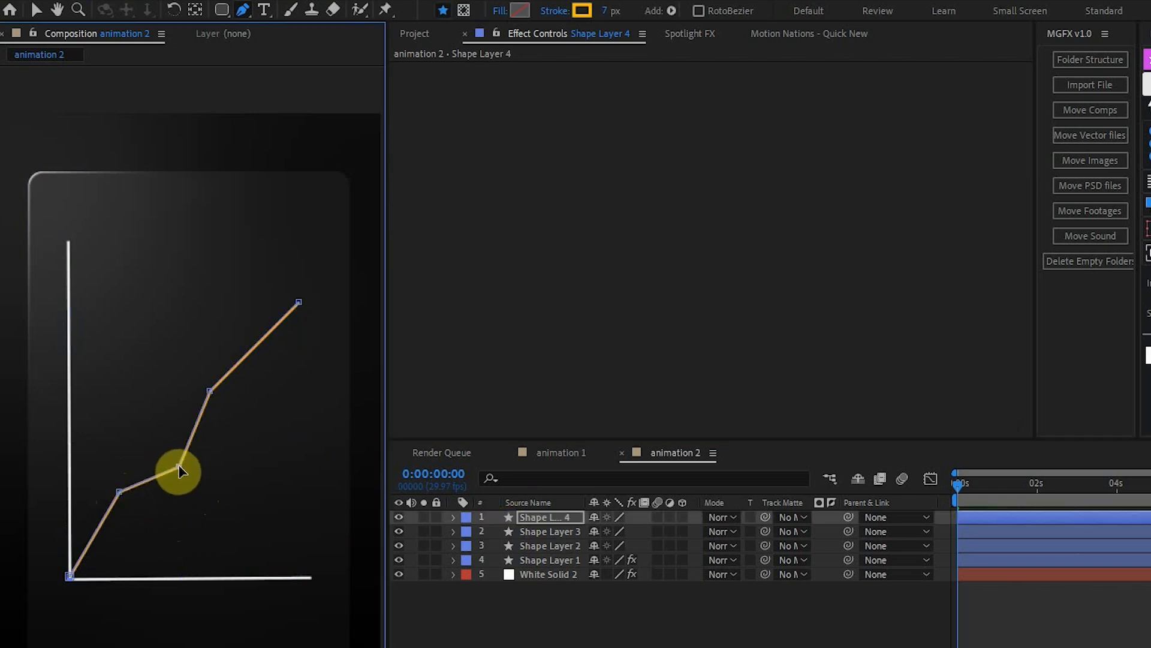
{"action": "left_click_drag", "start_coordinate": [210, 390], "coordinate": [252, 405]}
{"action": "left_click", "coordinate": [180, 469]}
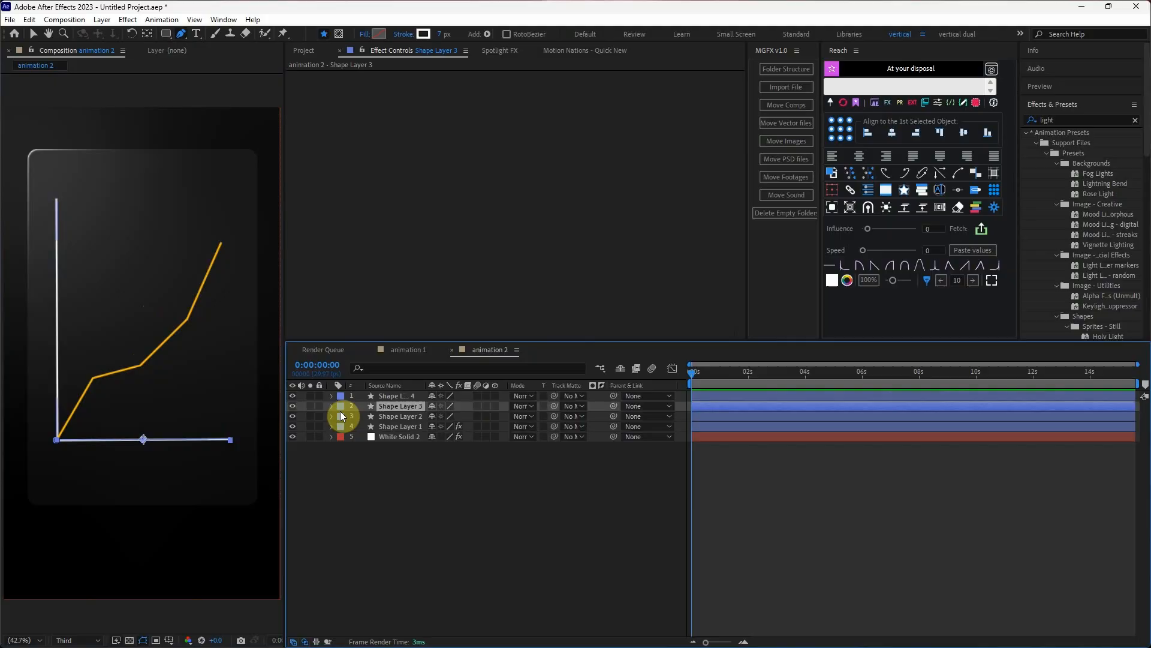
Add Trim Paths to the horizontal axis line on Shape Layer 3 and reveal its properties.
{"action": "left_click", "coordinate": [331, 406]}
{"action": "left_click", "coordinate": [501, 416]}
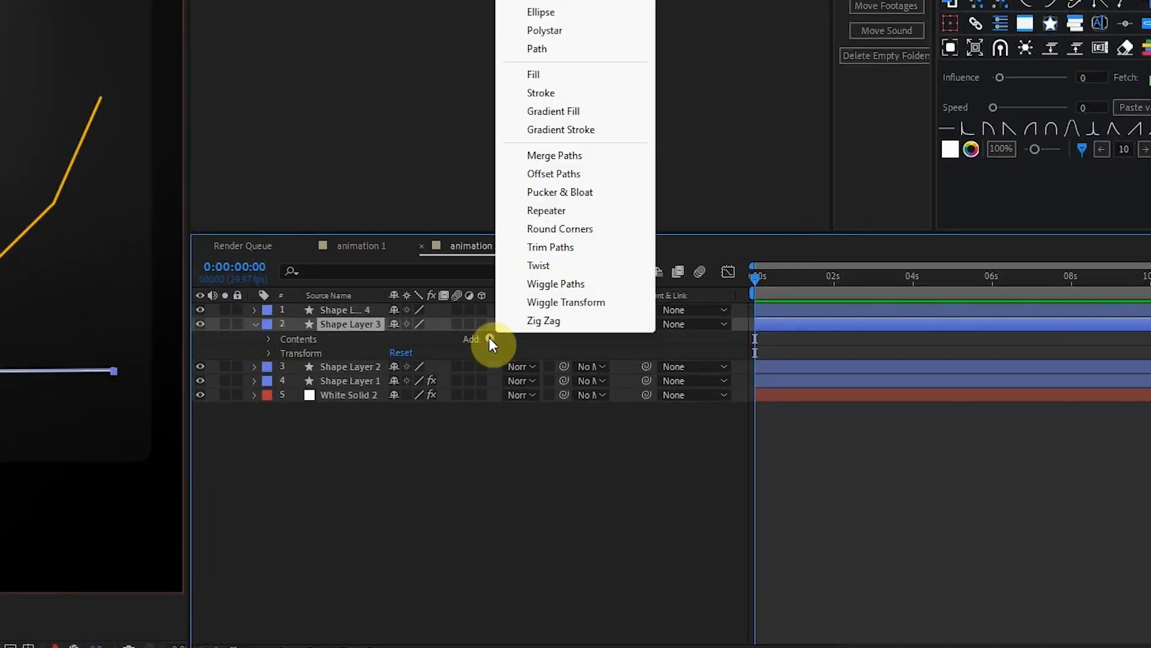
{"action": "left_click", "coordinate": [555, 348]}
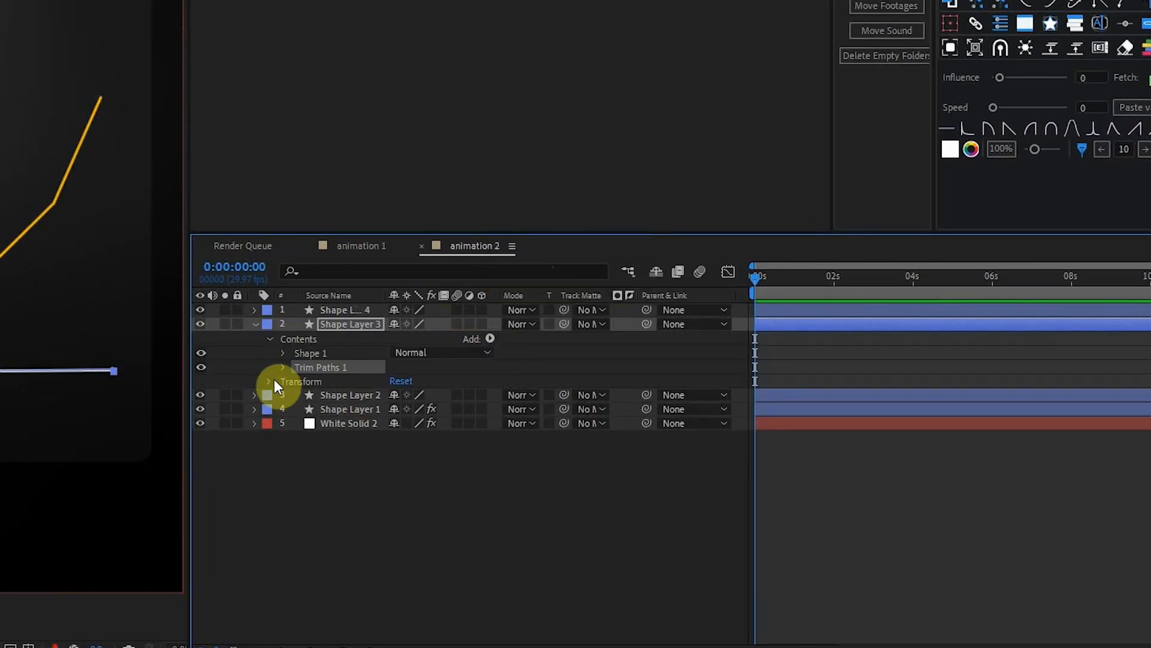
{"action": "left_click", "coordinate": [282, 367]}
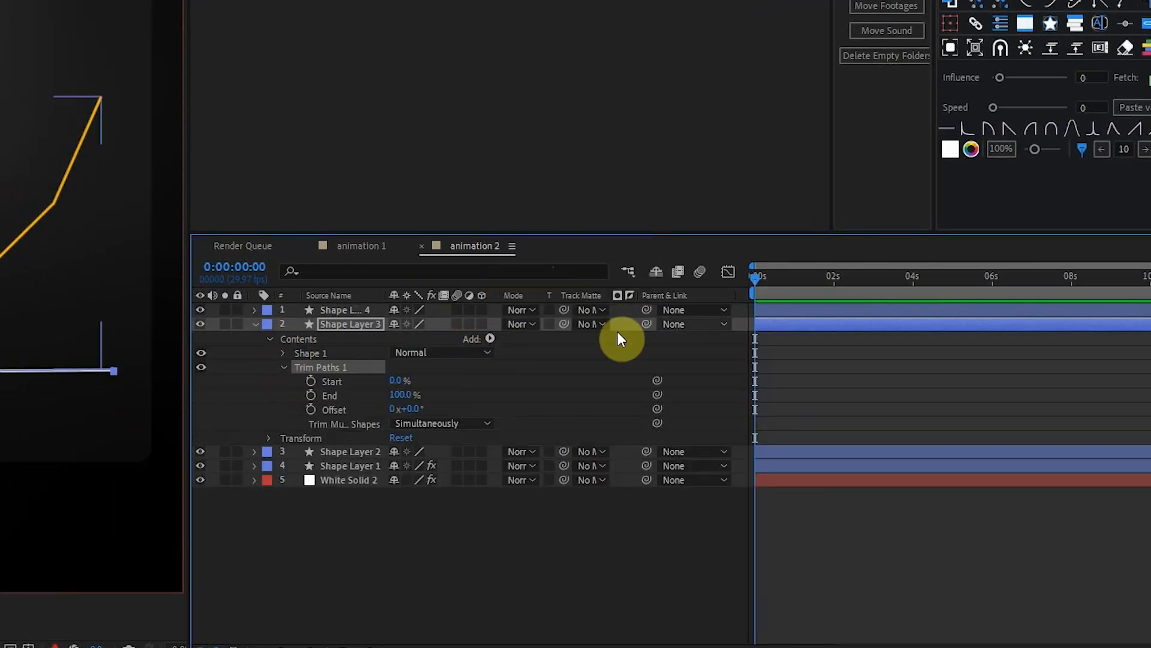
Keyframe the Trim Paths End of the horizontal axis on Shape Layer 3 from 0% at 0 seconds to 100% at 1 second.
{"action": "key", "text": "equal"}
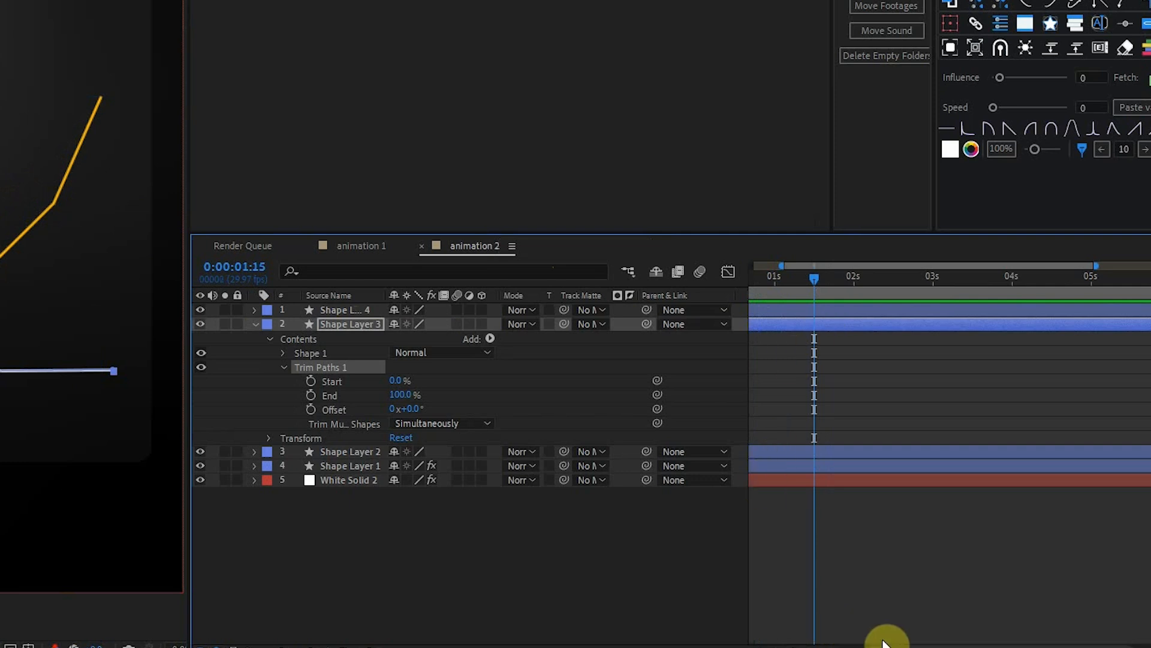
{"action": "scroll", "coordinate": [883, 635], "scroll_direction": "left", "scroll_amount": 2}
{"action": "left_click_drag", "start_coordinate": [917, 278], "coordinate": [832, 311]}
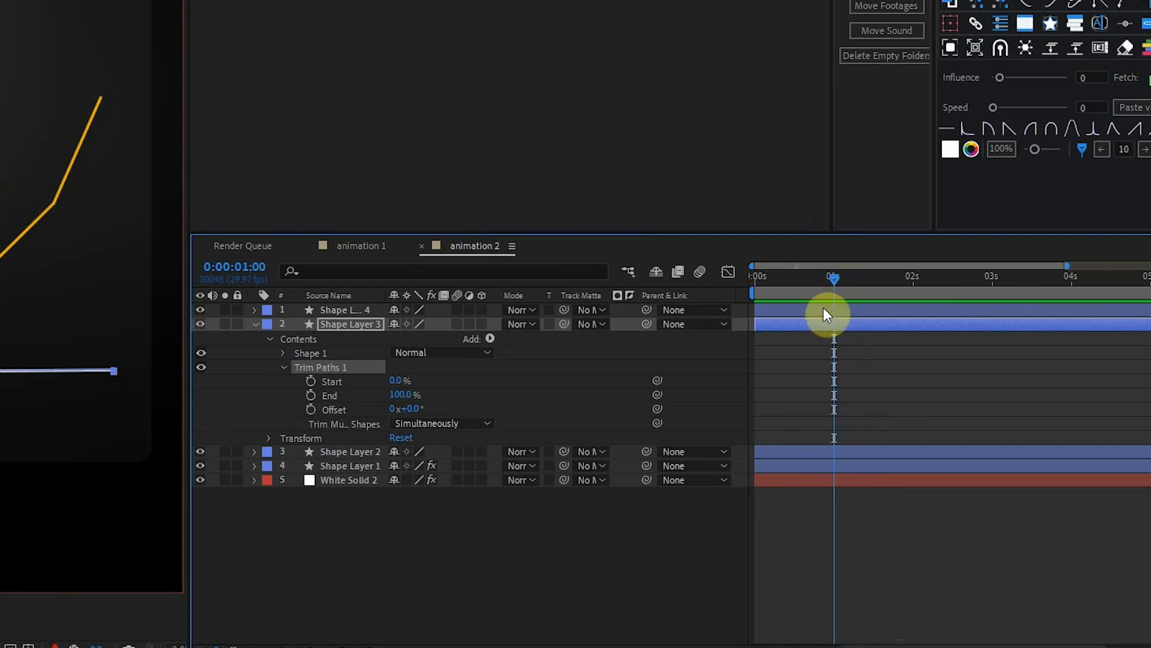
{"action": "left_click", "coordinate": [311, 396]}
{"action": "left_click", "coordinate": [779, 277]}
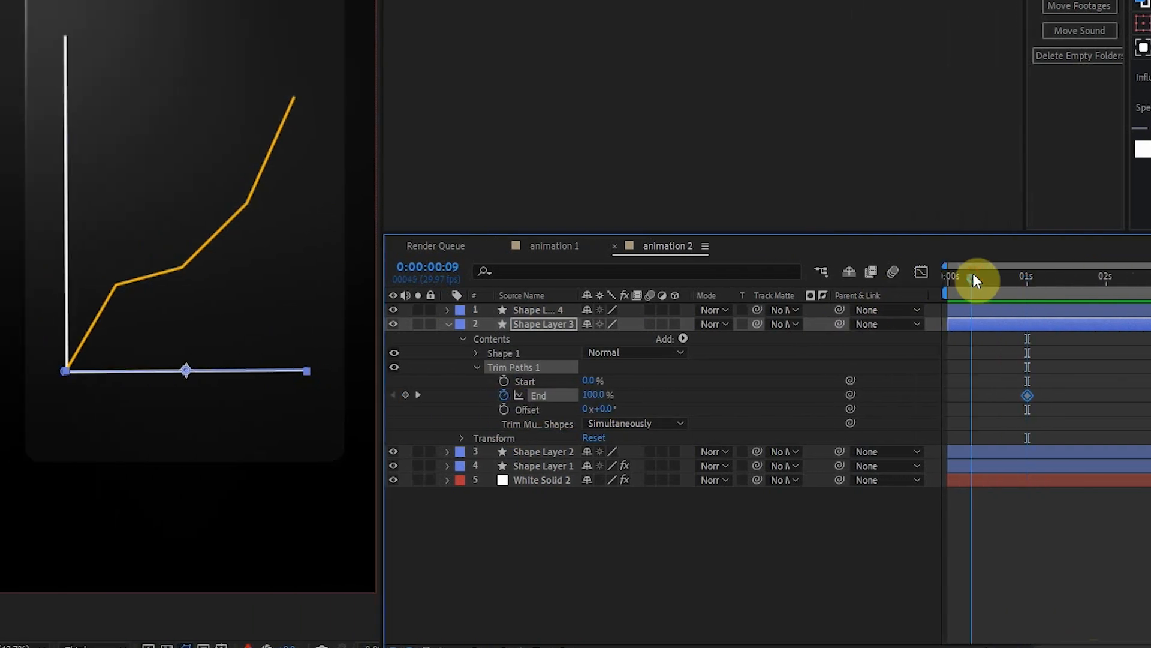
{"action": "left_click_drag", "start_coordinate": [973, 277], "coordinate": [939, 280]}
{"action": "left_click_drag", "start_coordinate": [596, 386], "coordinate": [547, 403]}
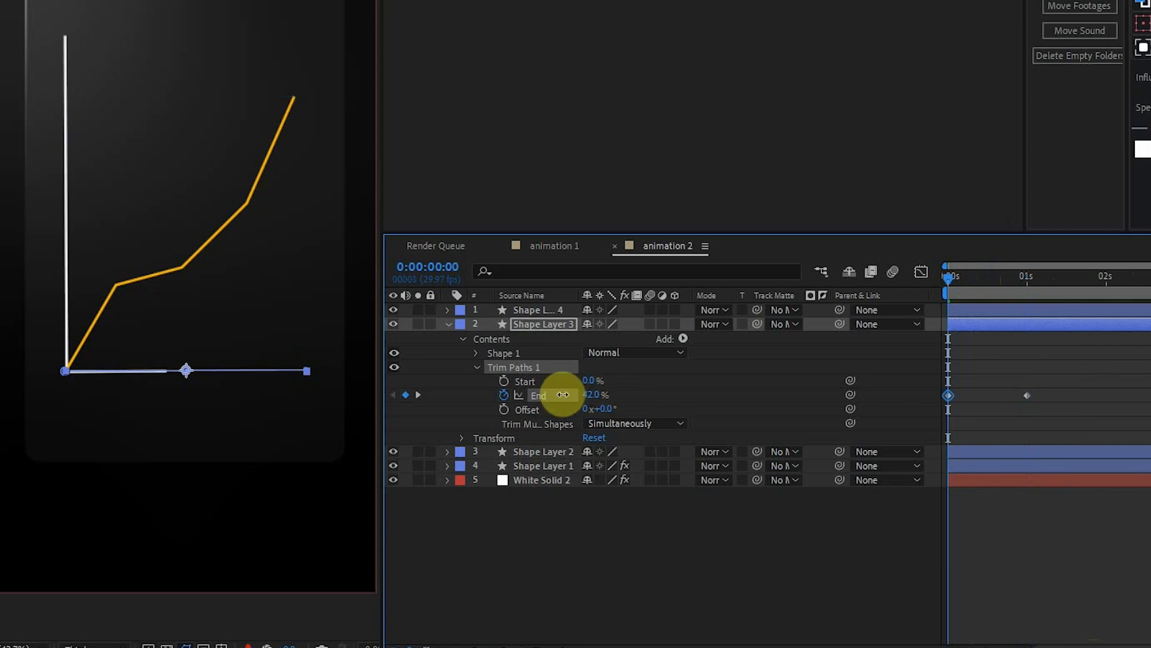
Add Trim Paths to the vertical axis line on Shape Layer 2 and reveal its properties.
{"action": "left_click", "coordinate": [448, 451]}
{"action": "left_click", "coordinate": [448, 451]}
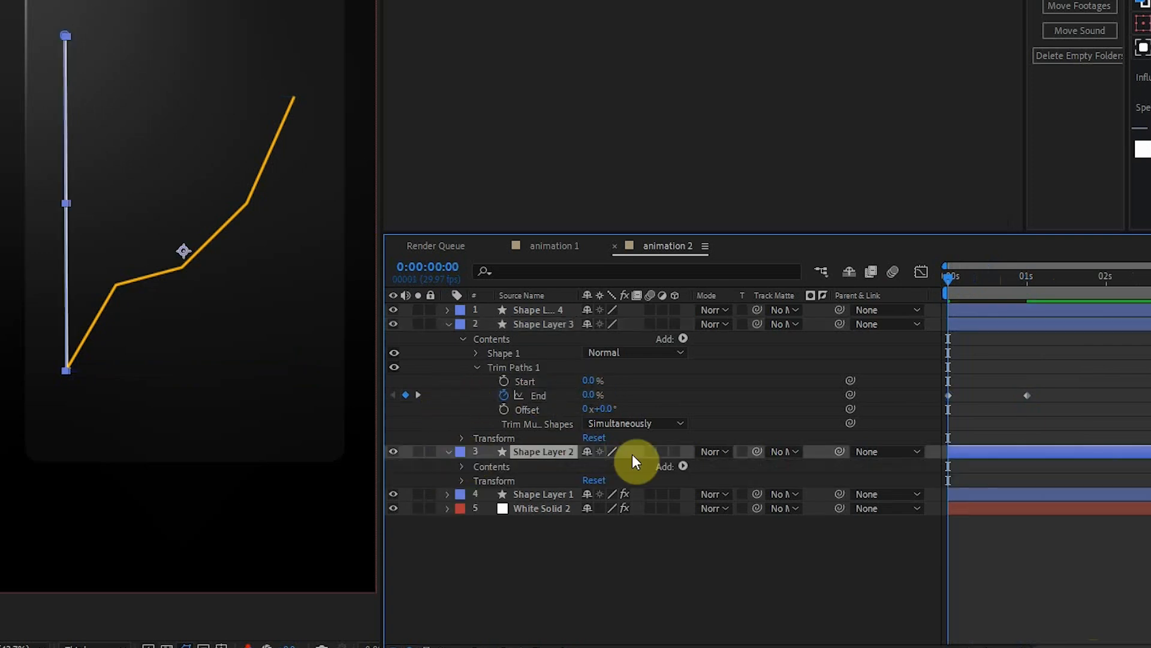
{"action": "left_click", "coordinate": [677, 466]}
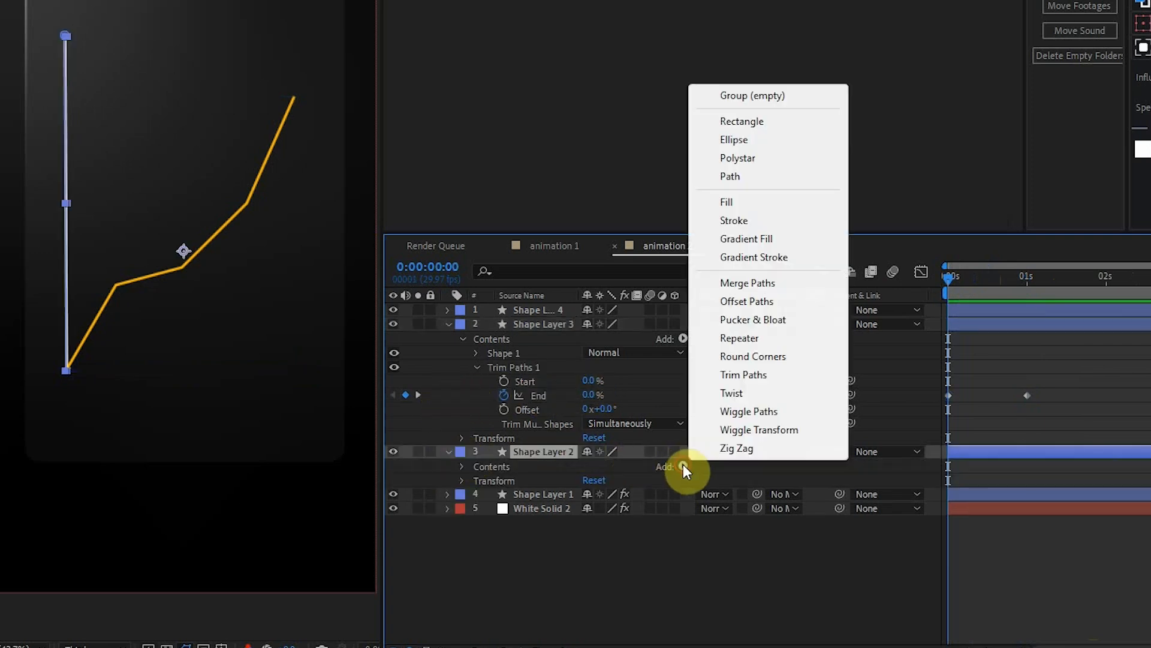
{"action": "left_click", "coordinate": [773, 373]}
{"action": "left_click", "coordinate": [478, 495]}
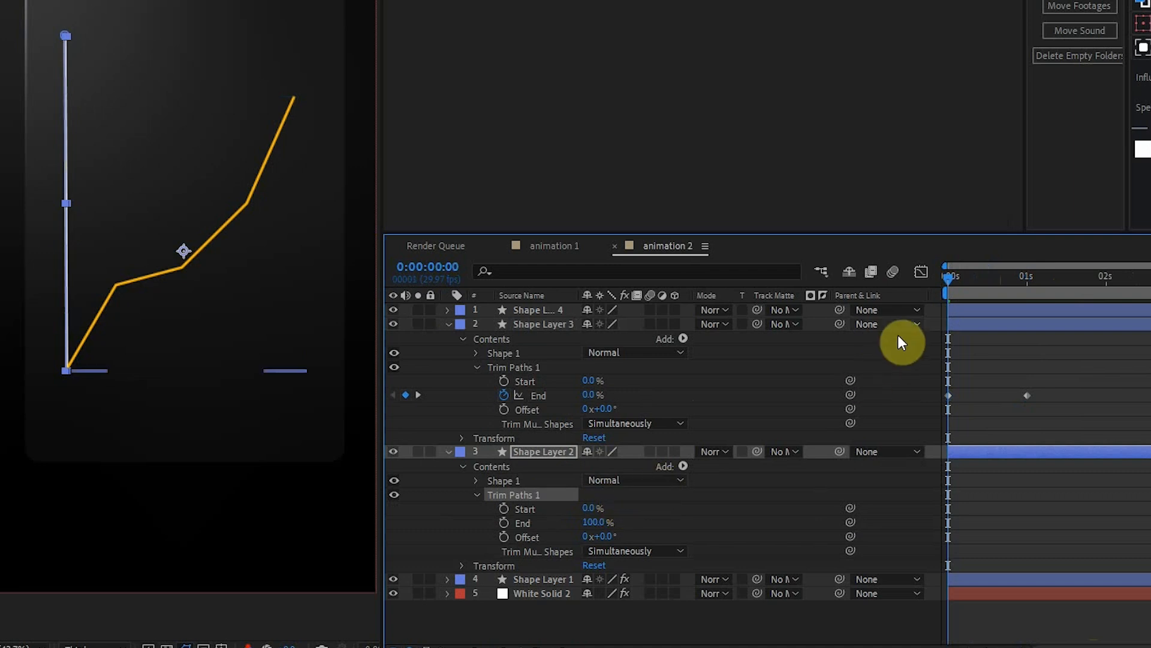
Keyframe the vertical axis's Trim Paths Start with 100% at 1 second and 0% at 0 seconds.
{"action": "left_click_drag", "start_coordinate": [1029, 282], "coordinate": [1027, 283]}
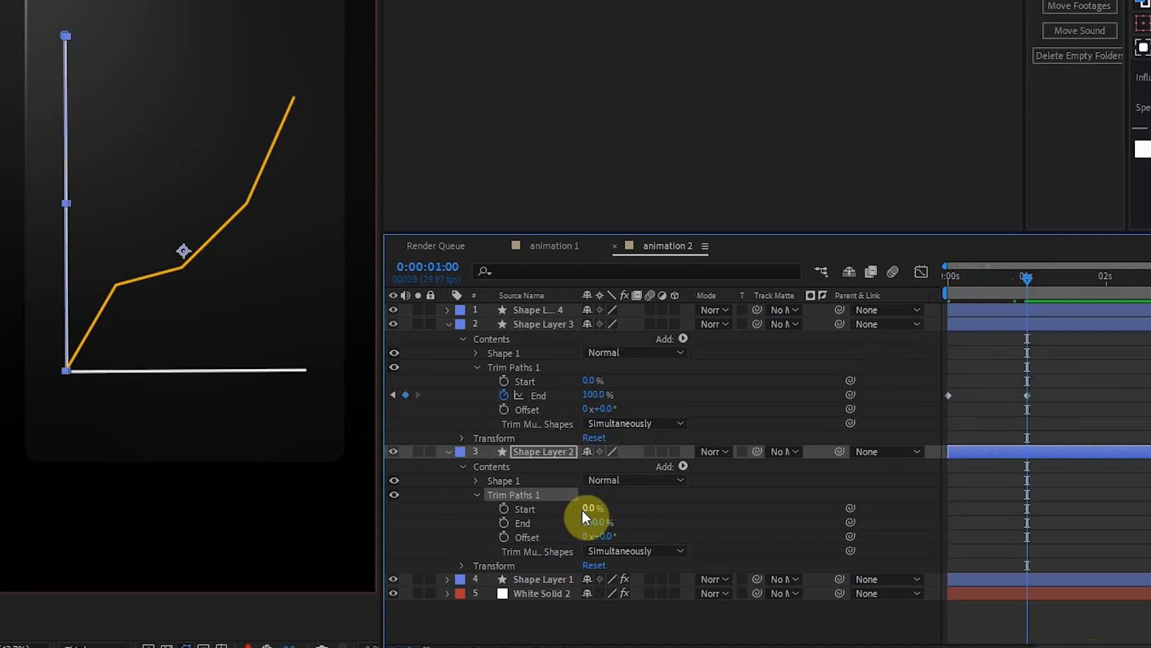
{"action": "left_click_drag", "start_coordinate": [586, 517], "coordinate": [656, 505]}
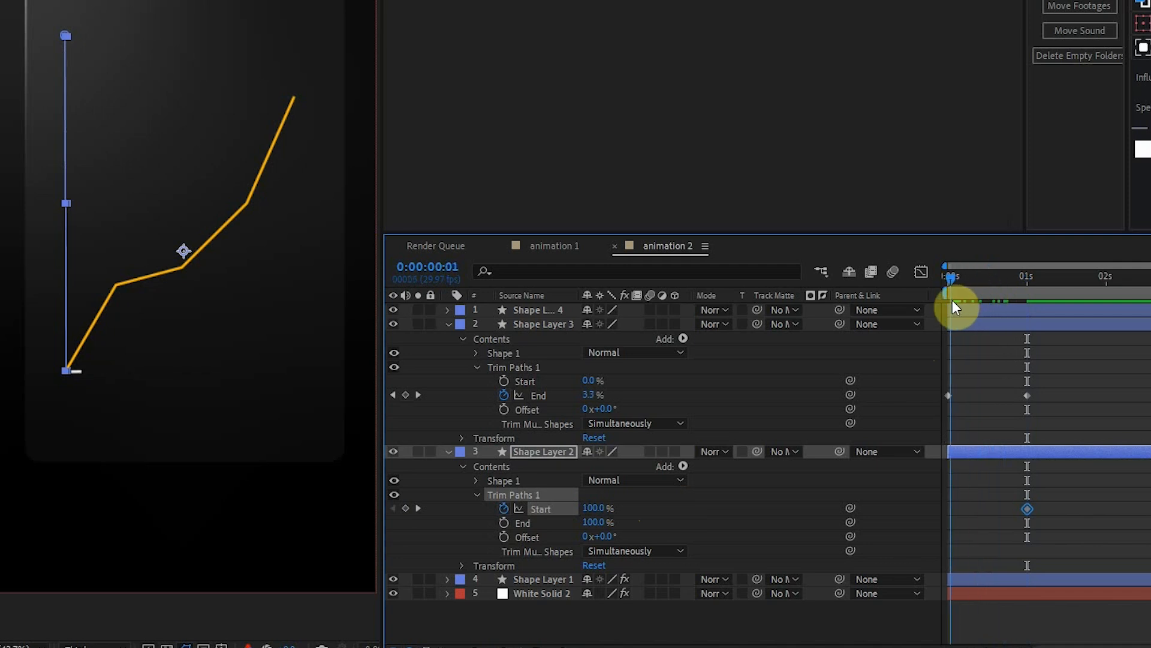
{"action": "left_click_drag", "start_coordinate": [591, 508], "coordinate": [521, 505]}
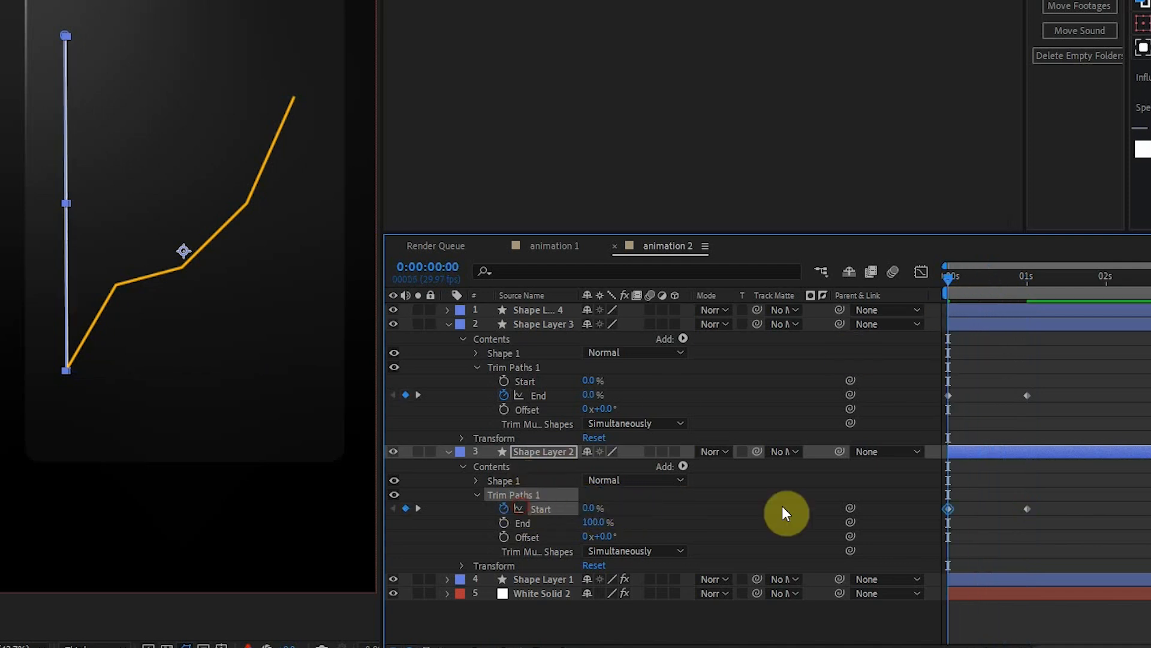
Apply Easy Ease to the Trim Paths keyframes of both axis lines.
{"action": "left_click", "coordinate": [1100, 536]}
{"action": "left_click_drag", "start_coordinate": [1096, 530], "coordinate": [929, 384]}
{"action": "key", "text": "F9"}
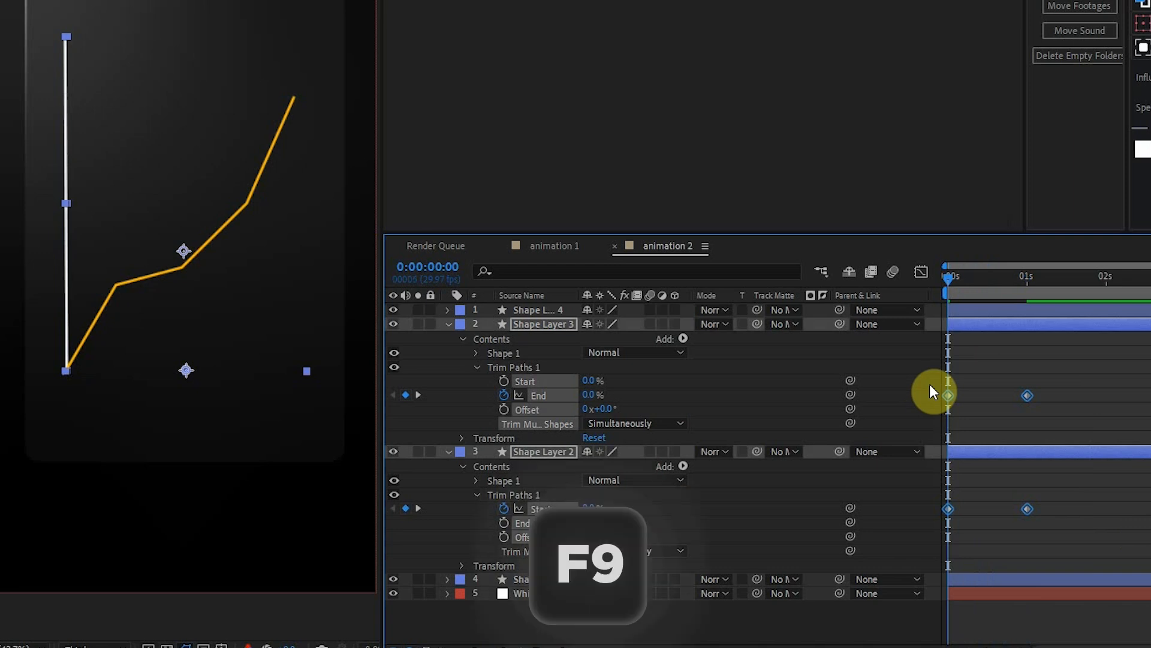
{"action": "left_click", "coordinate": [950, 474]}
Reverse the vertical axis's trim animation by setting its Start to 100% at 0 seconds and 0% at 1 second.
{"action": "left_click", "coordinate": [948, 508]}
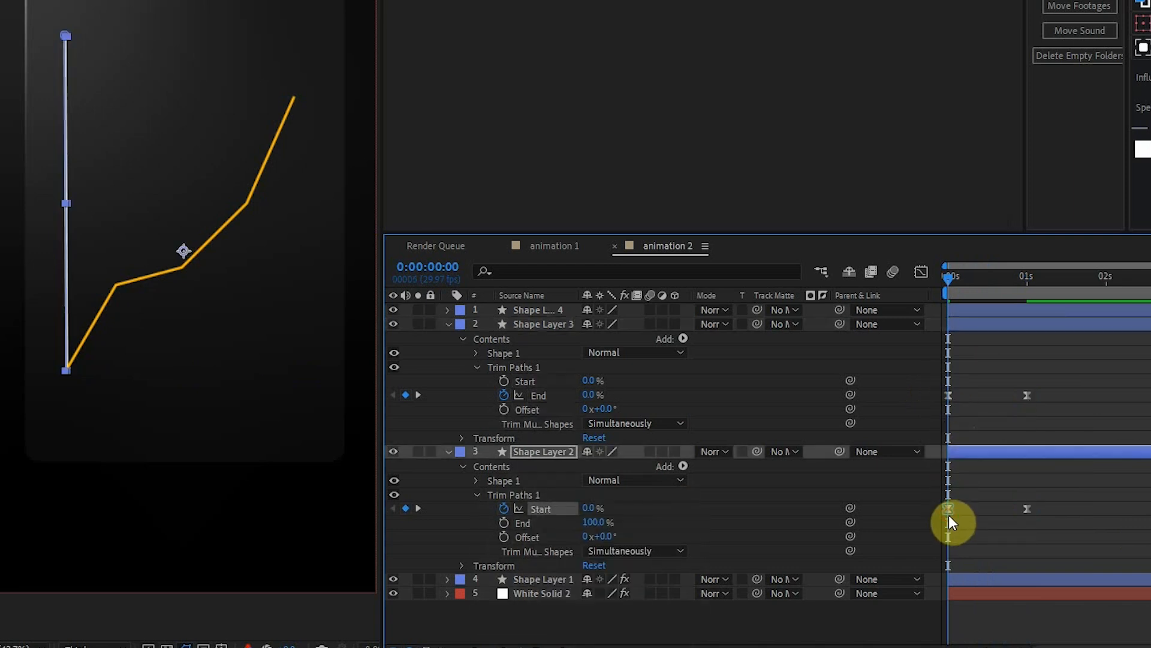
{"action": "left_click", "coordinate": [593, 508]}
{"action": "type", "text": "100"}
{"action": "key", "text": "Return"}
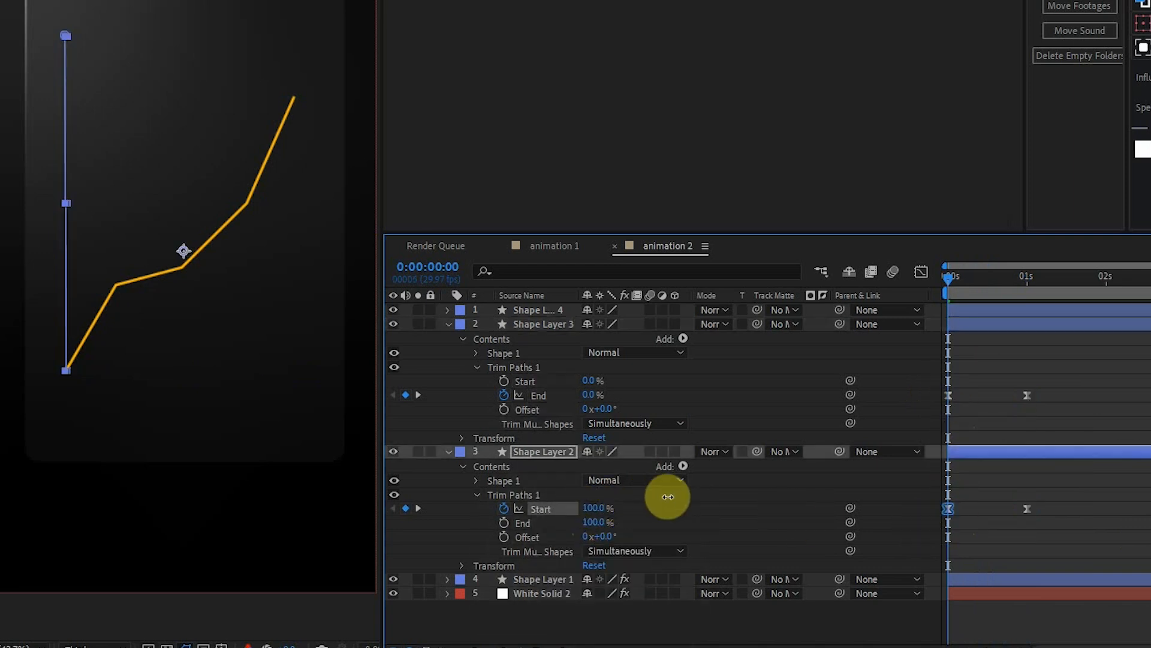
{"action": "left_click_drag", "start_coordinate": [990, 279], "coordinate": [1028, 278]}
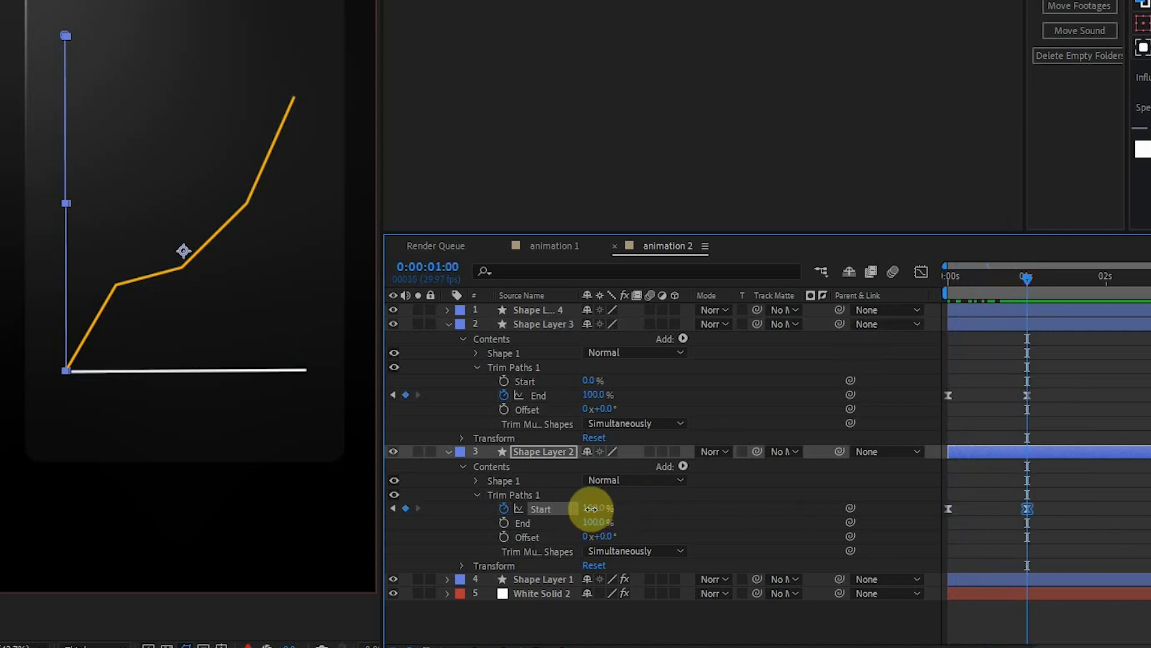
{"action": "left_click_drag", "start_coordinate": [591, 508], "coordinate": [472, 514]}
{"action": "left_click", "coordinate": [1029, 551]}
Hide the graph line on Shape Layer 4 and preview the two axes' draw-on animation from the beginning.
{"action": "key", "text": "Home"}
{"action": "left_click", "coordinate": [394, 311]}
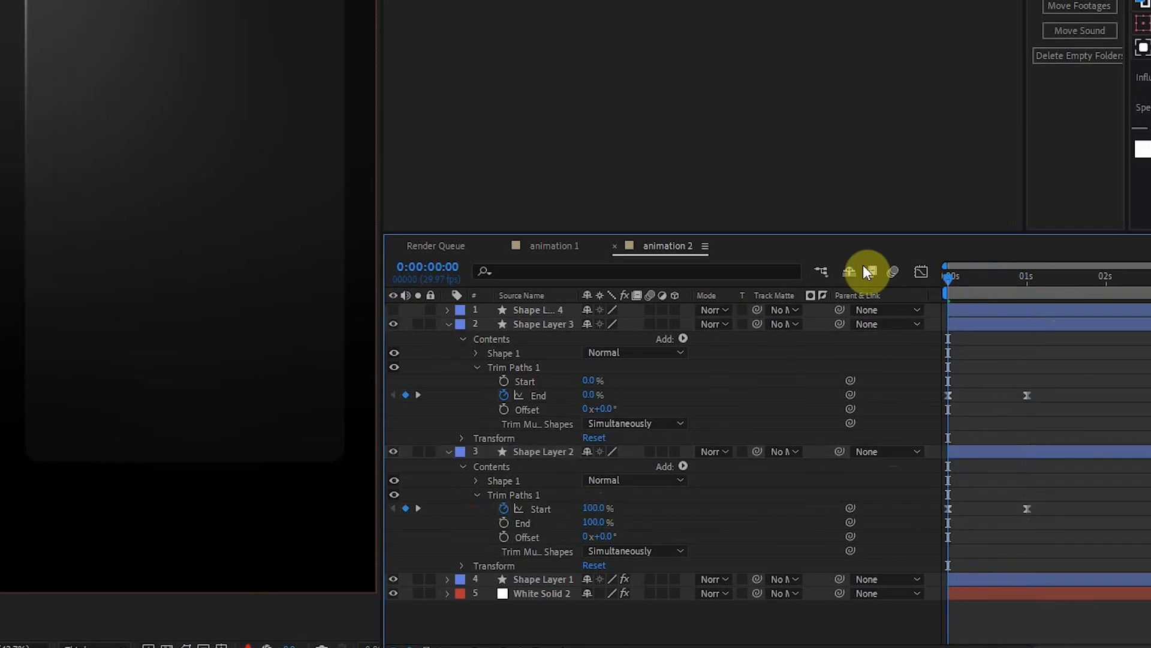
{"action": "key", "text": "space"}
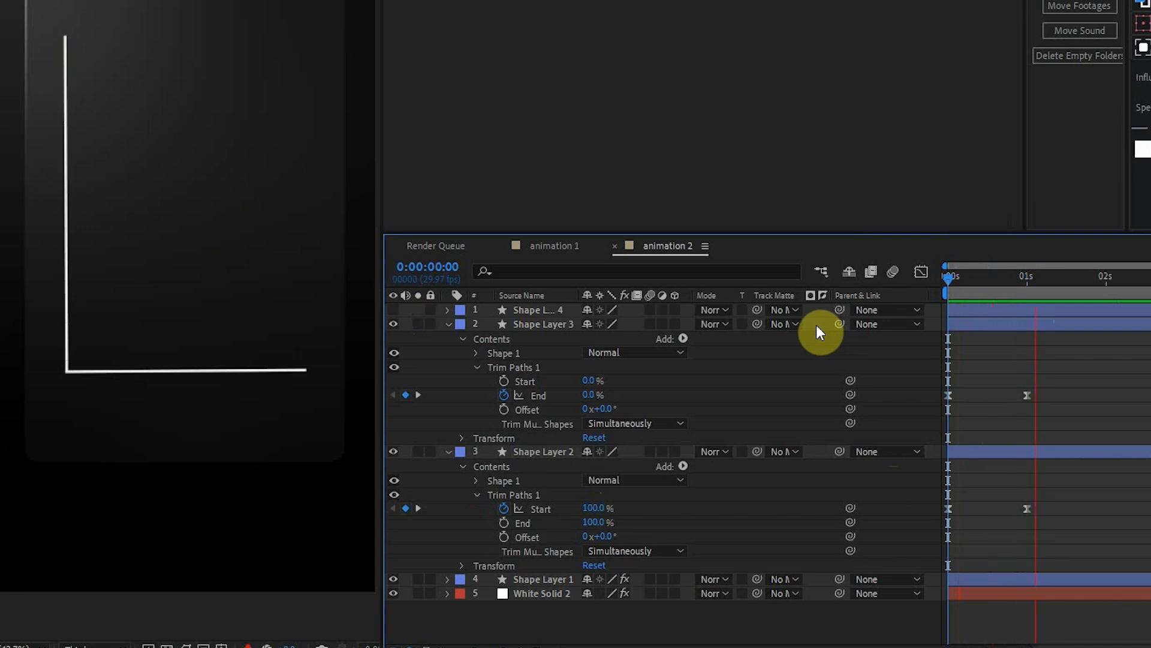
{"action": "key", "text": "space"}
Show Shape Layer 4 again, add Trim Paths to its graph line and reveal the trim properties.
{"action": "key", "text": "j"}
{"action": "left_click", "coordinate": [447, 310]}
{"action": "left_click", "coordinate": [393, 308]}
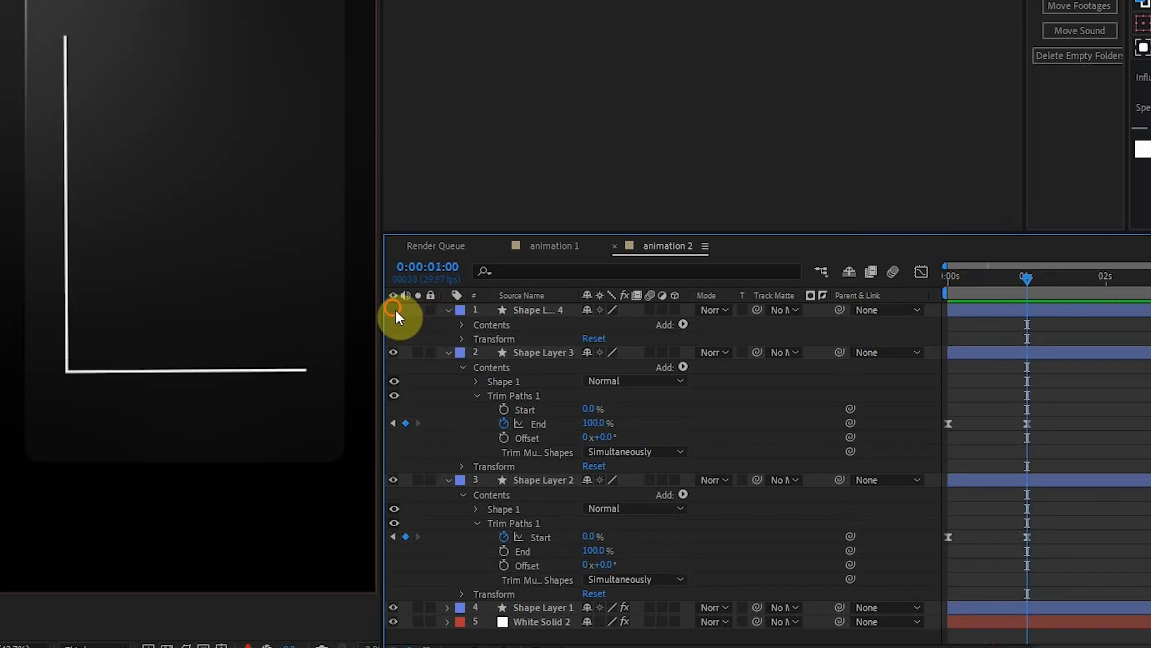
{"action": "left_click", "coordinate": [683, 324]}
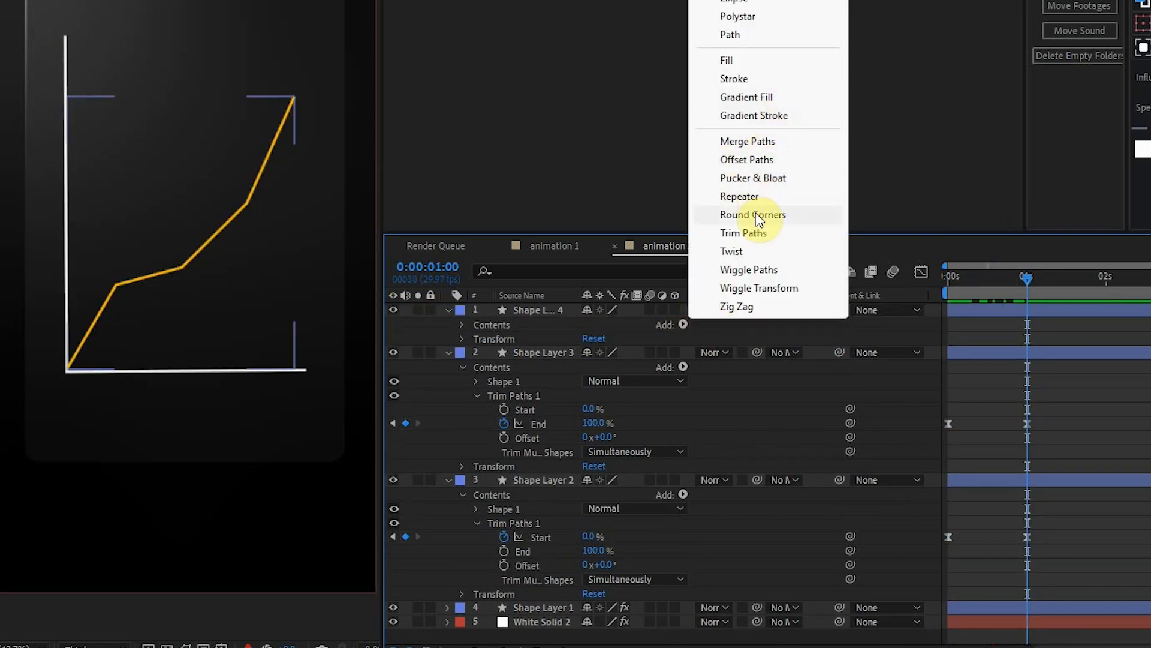
{"action": "left_click", "coordinate": [747, 233]}
{"action": "left_click", "coordinate": [476, 354]}
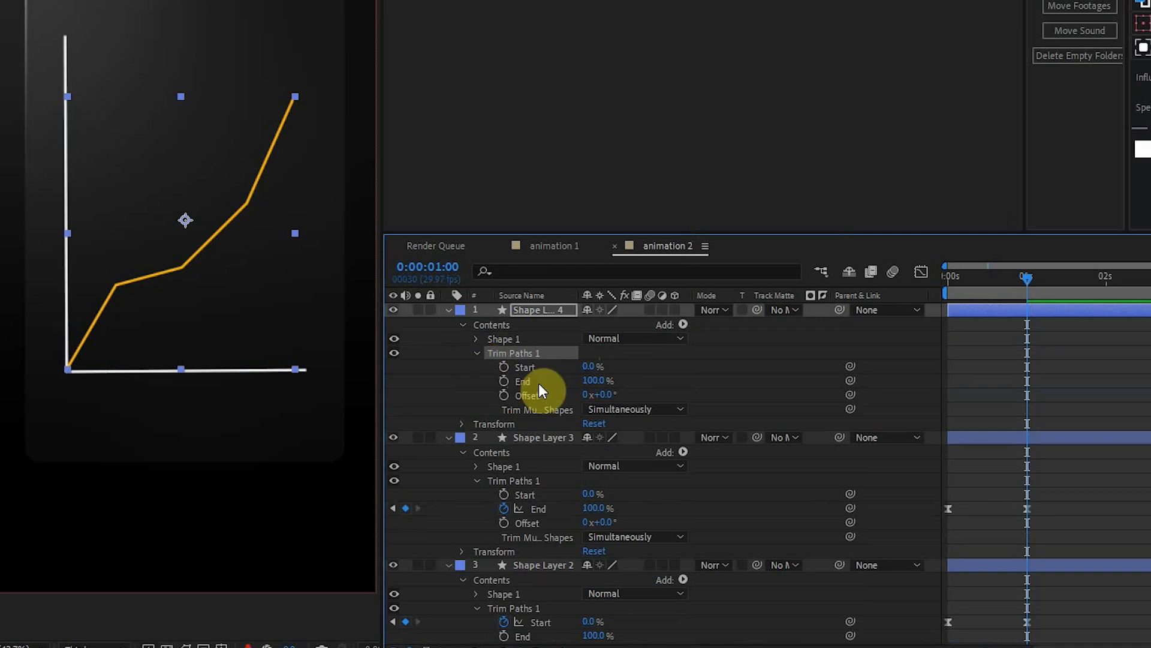
Keyframe the graph line's Trim Paths End from 0% just before 1 second to 100% at 0:00:01:27.
{"action": "left_click_drag", "start_coordinate": [592, 379], "coordinate": [526, 393]}
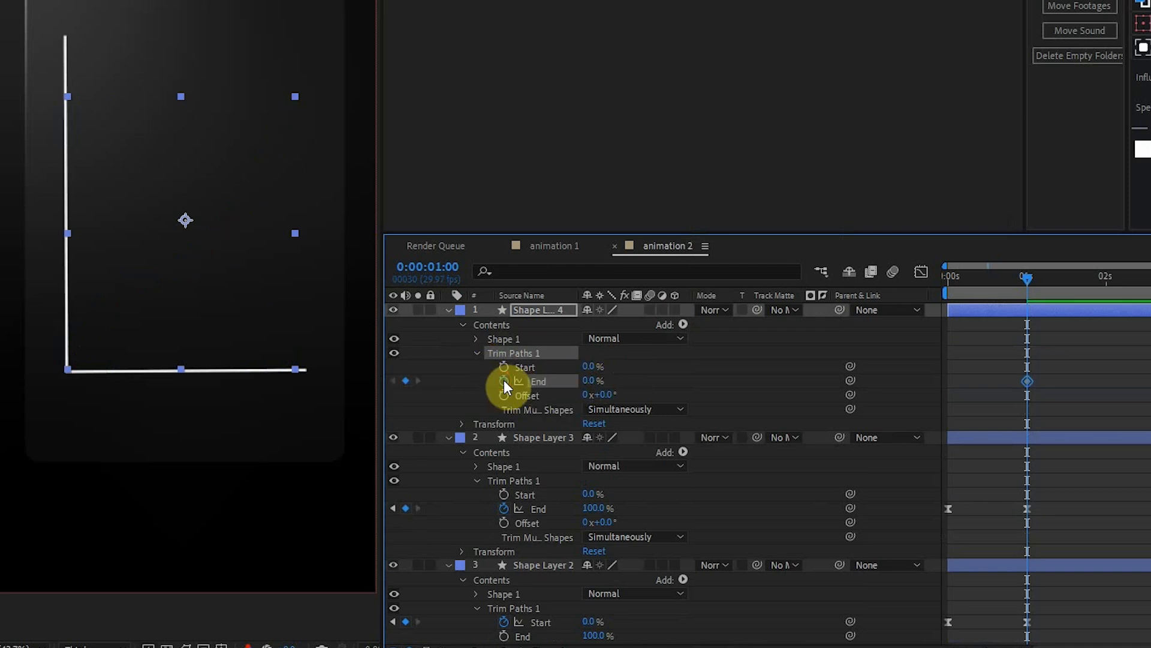
{"action": "left_click", "coordinate": [1047, 278]}
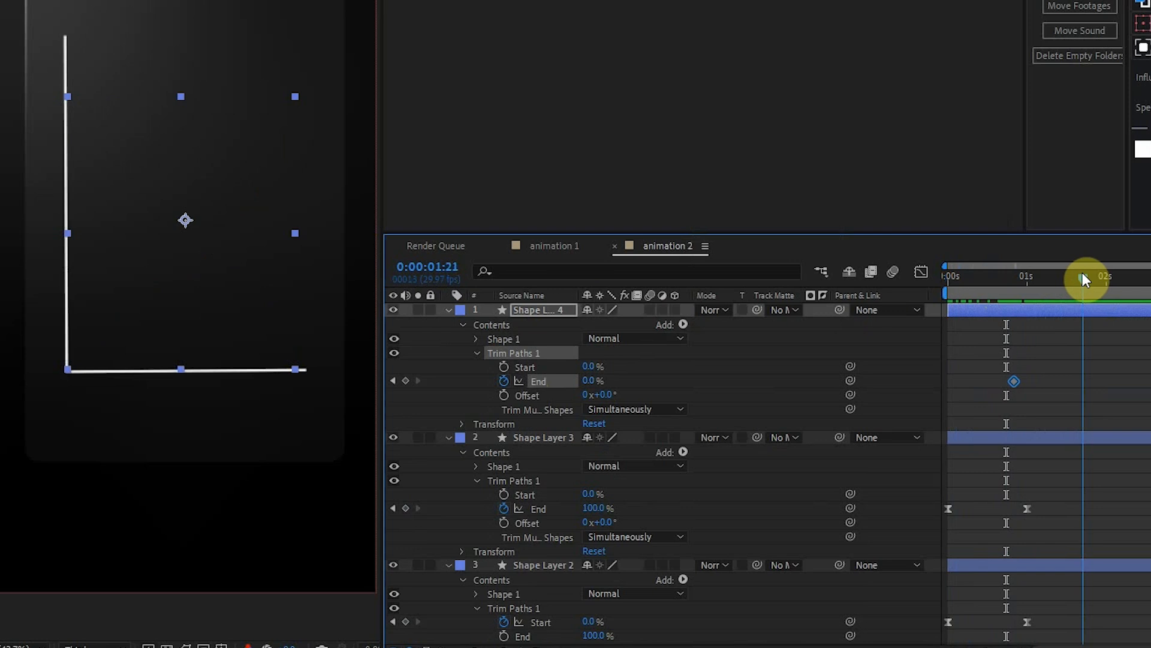
{"action": "left_click_drag", "start_coordinate": [1082, 272], "coordinate": [1099, 268]}
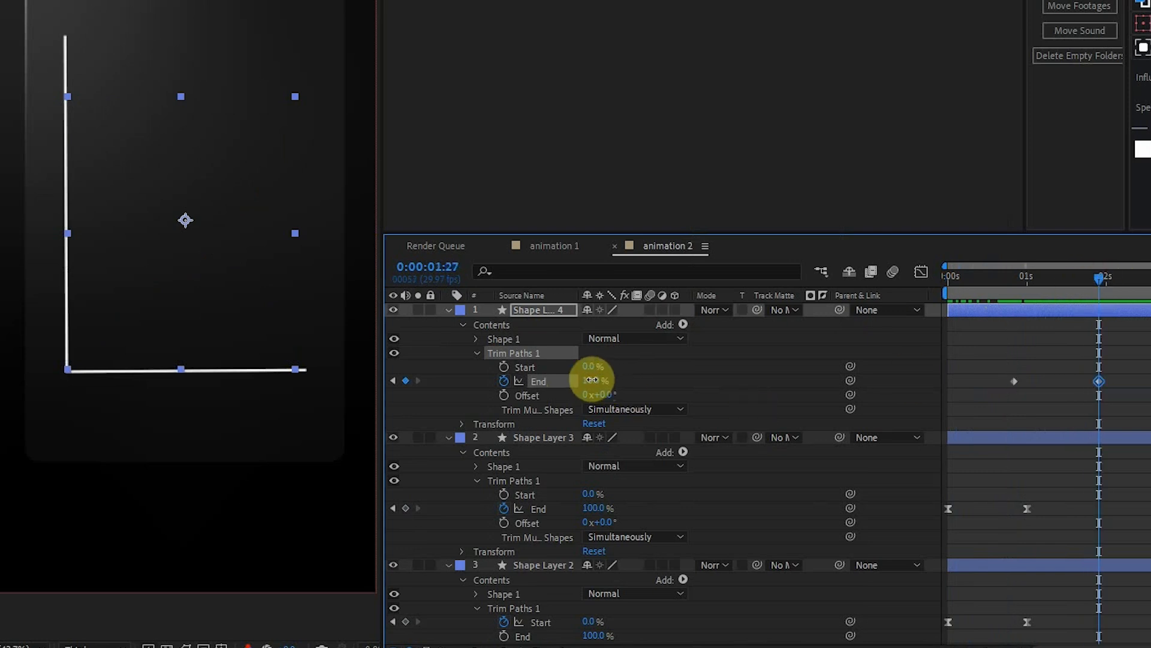
{"action": "left_click_drag", "start_coordinate": [591, 379], "coordinate": [809, 373]}
{"action": "left_click", "coordinate": [1099, 414]}
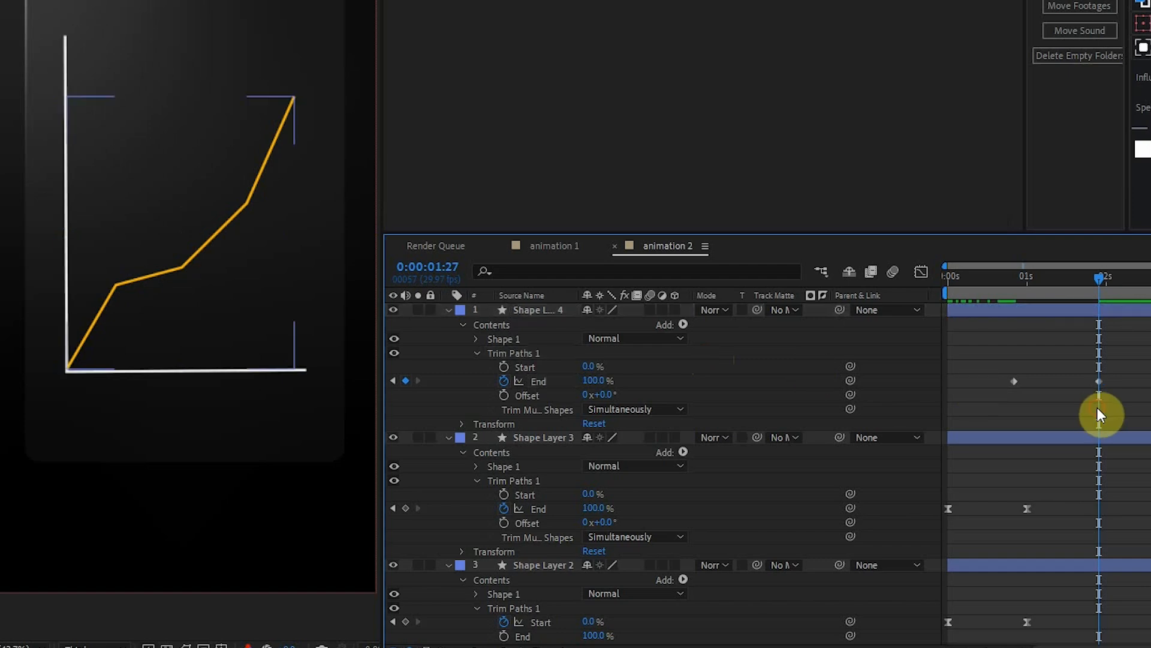
Apply Easy Ease to both Trim Paths End keyframes of the graph line.
{"action": "left_click_drag", "start_coordinate": [1117, 397], "coordinate": [984, 360]}
{"action": "key", "text": "F9"}
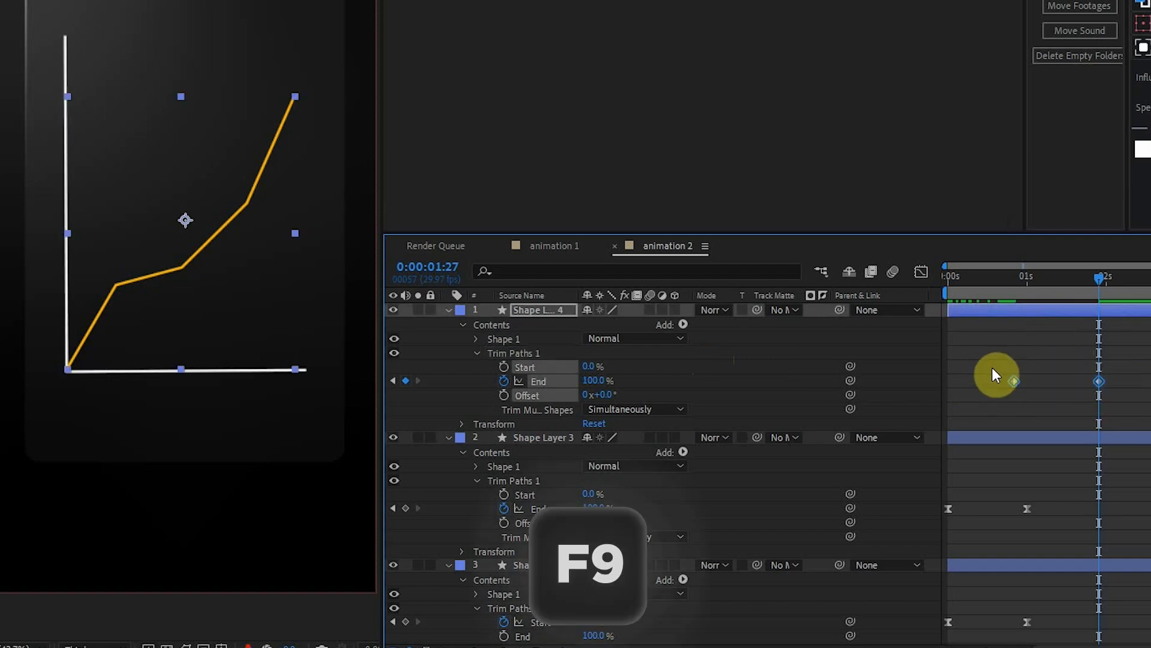
{"action": "left_click", "coordinate": [995, 410]}
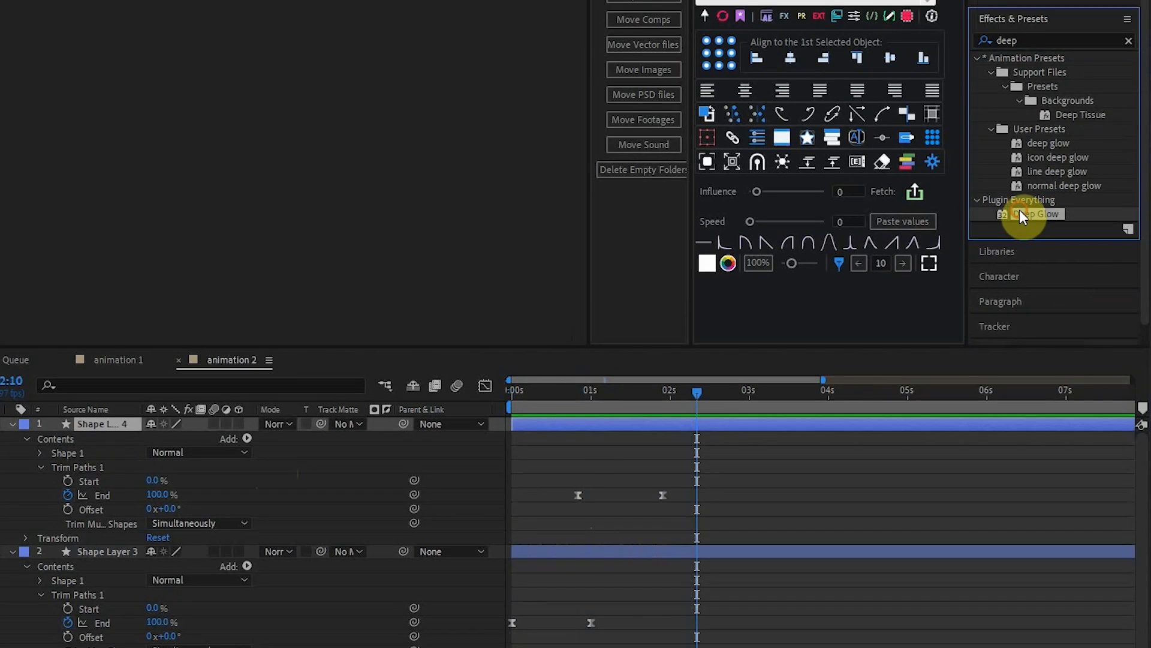
Apply Deep Glow to the graph line on Shape Layer 4 with Unmult enabled, radius 500 and exposure 0.80.
{"action": "left_click_drag", "start_coordinate": [1021, 218], "coordinate": [350, 431]}
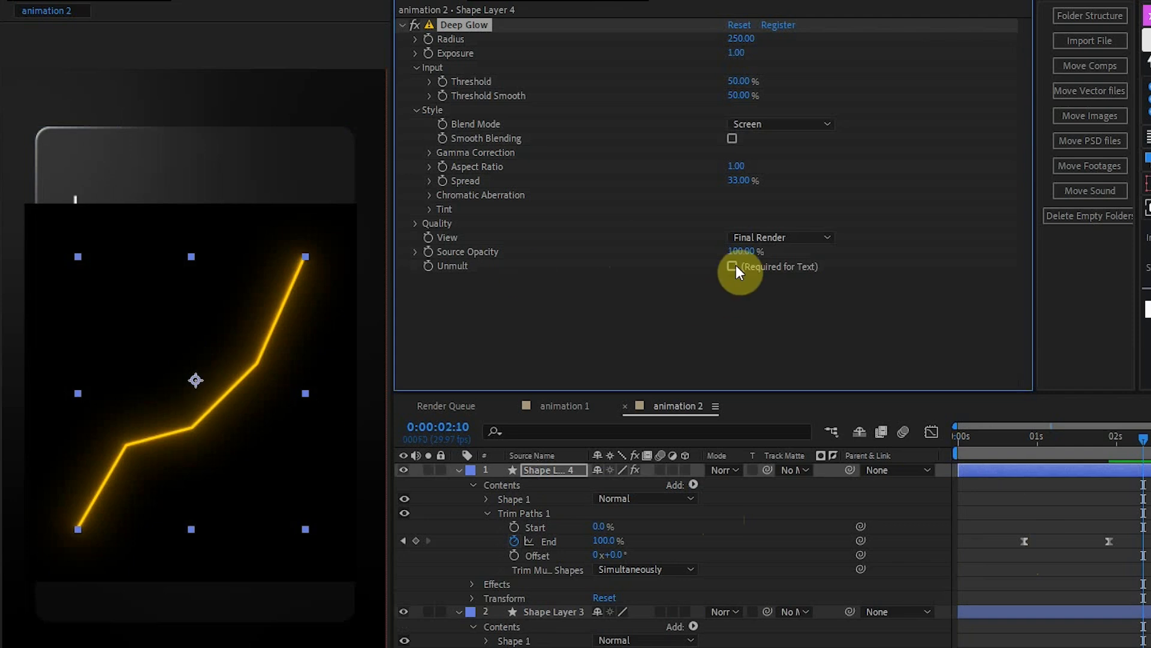
{"action": "left_click", "coordinate": [733, 266]}
{"action": "left_click", "coordinate": [741, 38]}
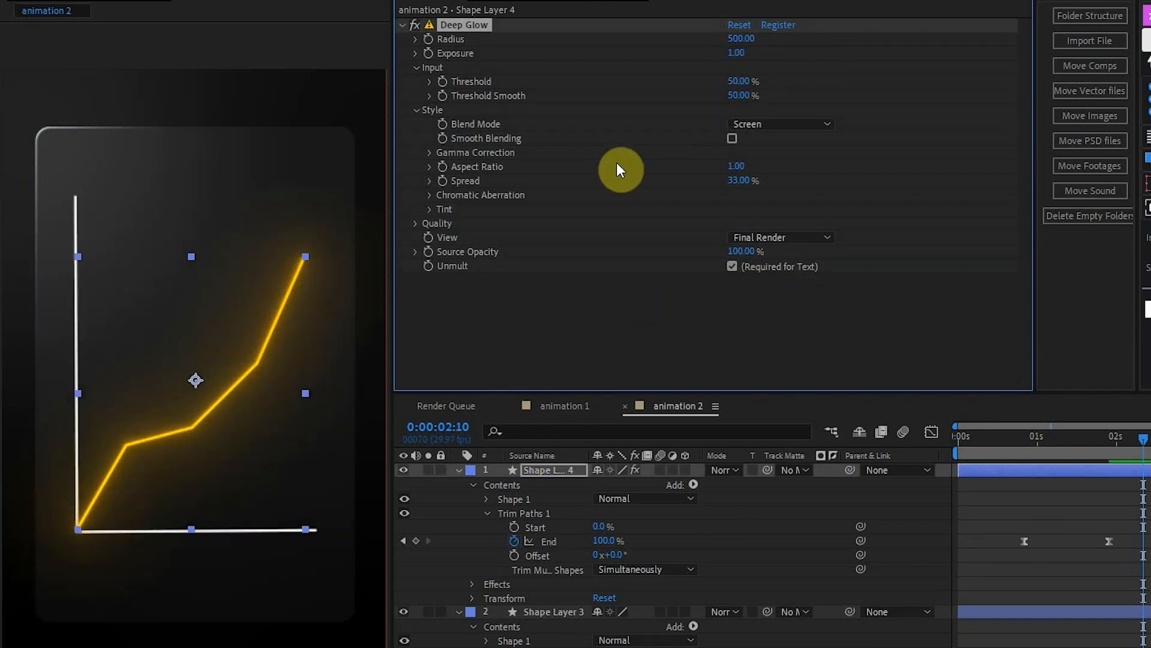
{"action": "left_click", "coordinate": [736, 51]}
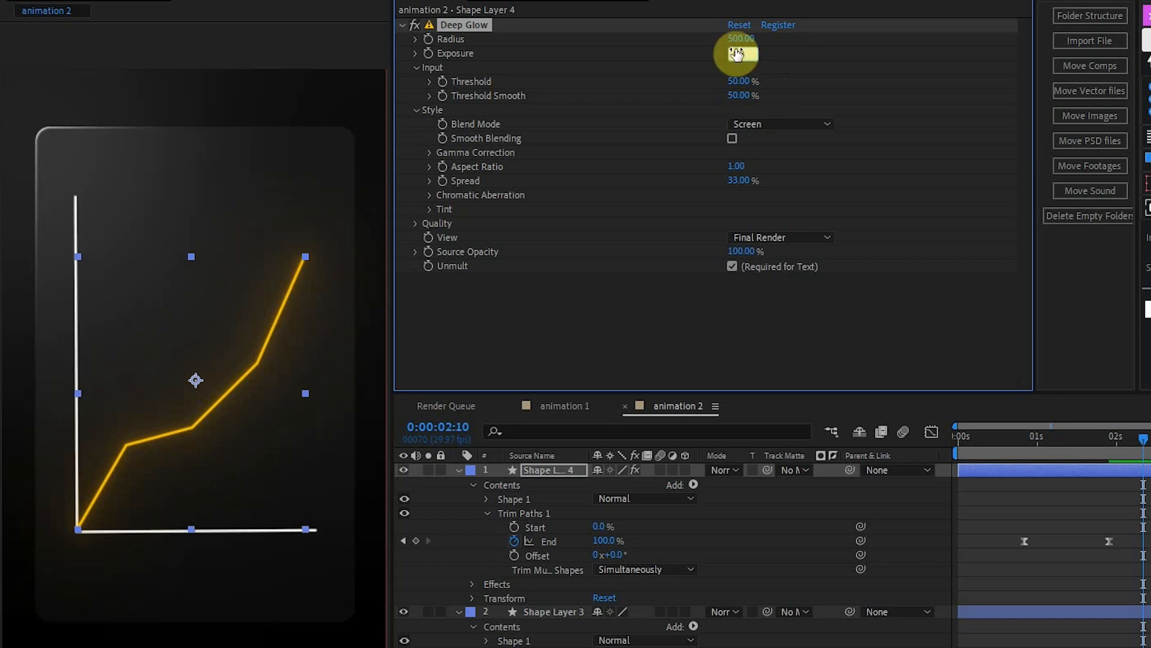
Copy the Deep Glow effect to the horizontal axis on Shape Layer 3 and set its exposure to 0.40.
{"action": "right_click", "coordinate": [552, 27]}
{"action": "left_click", "coordinate": [617, 80]}
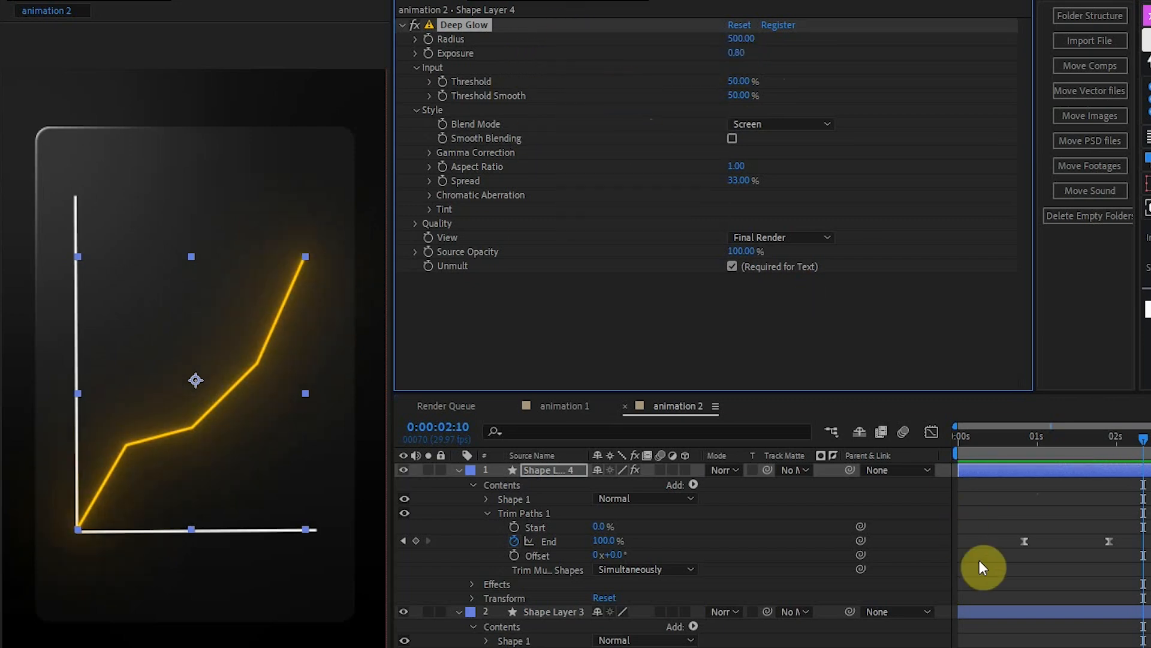
{"action": "left_click", "coordinate": [984, 611]}
{"action": "right_click", "coordinate": [576, 217]}
{"action": "left_click", "coordinate": [553, 193]}
{"action": "key", "text": "ctrl+v"}
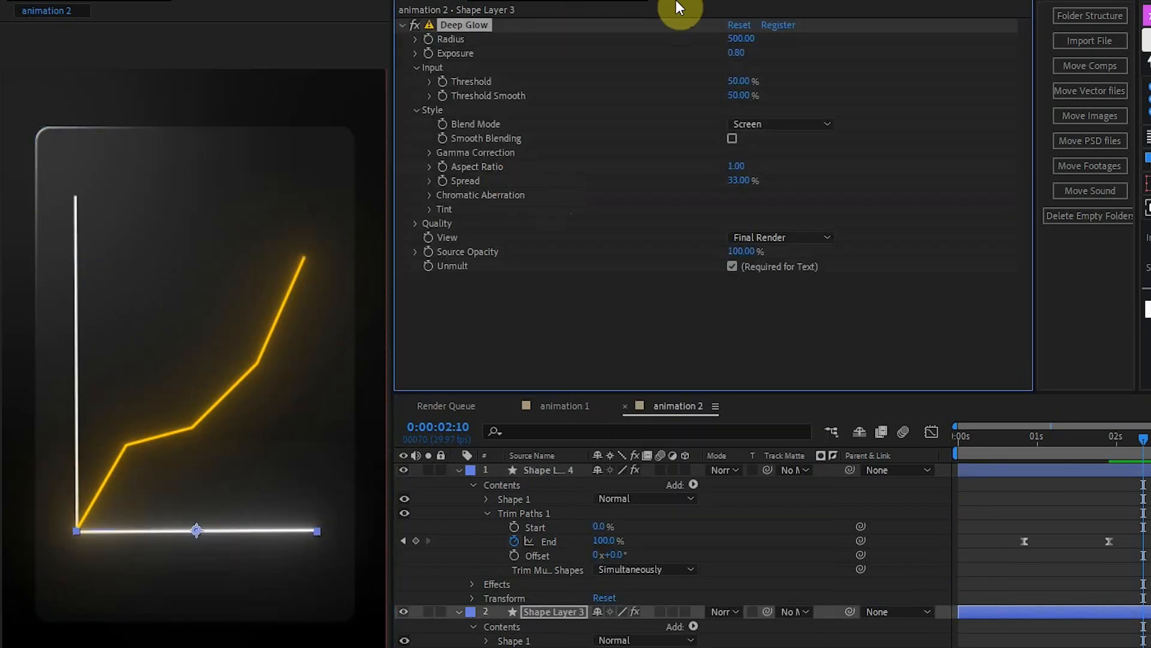
{"action": "left_click", "coordinate": [741, 53]}
{"action": "key", "text": "Return"}
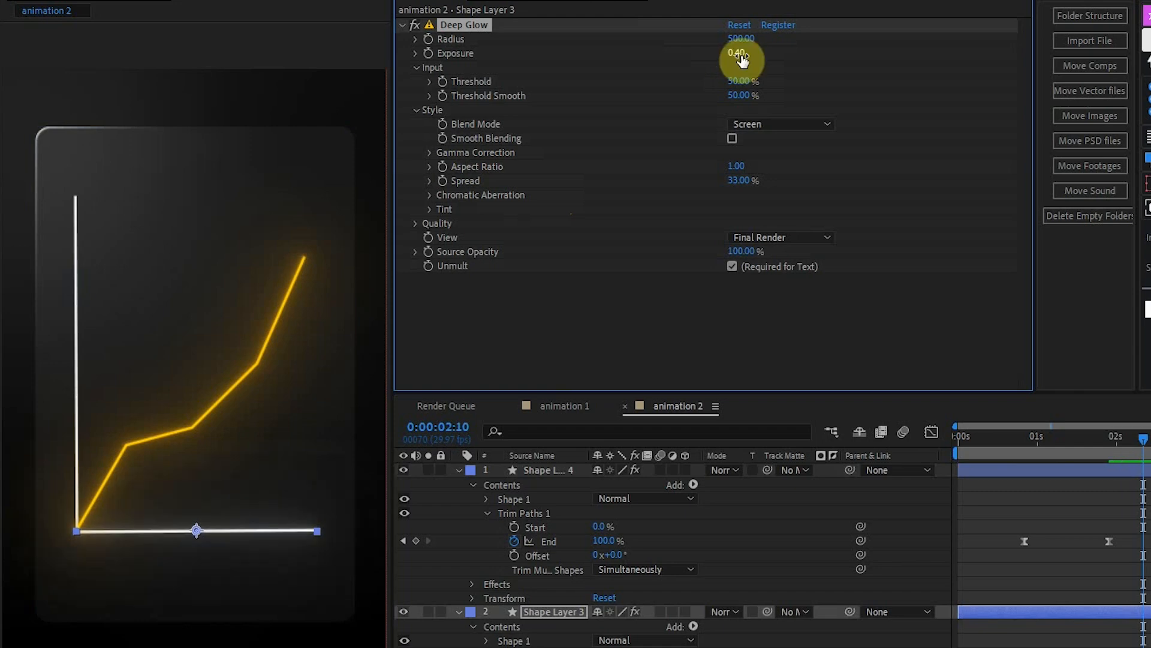
Paste Deep Glow onto the vertical axis on Shape Layer 2 and set its exposure to 0.40.
{"action": "left_click", "coordinate": [1037, 587]}
{"action": "left_click", "coordinate": [782, 222]}
{"action": "key", "text": "ctrl+v"}
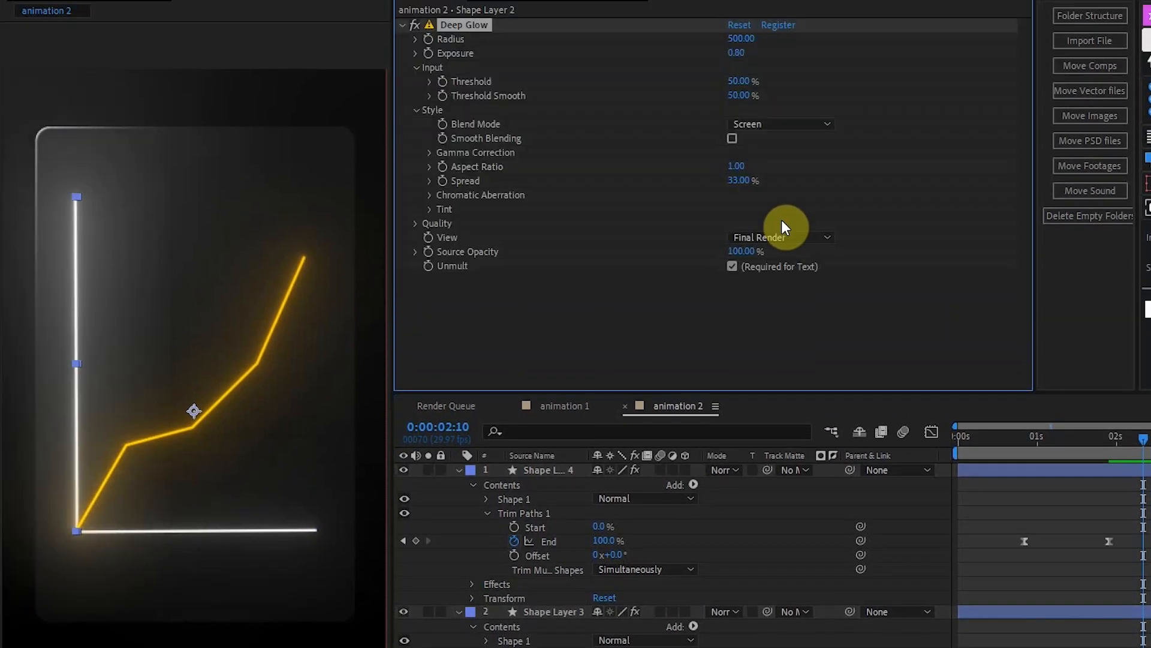
{"action": "left_click", "coordinate": [741, 54]}
{"action": "type", "text": "0"}
{"action": "left_click", "coordinate": [771, 66]}
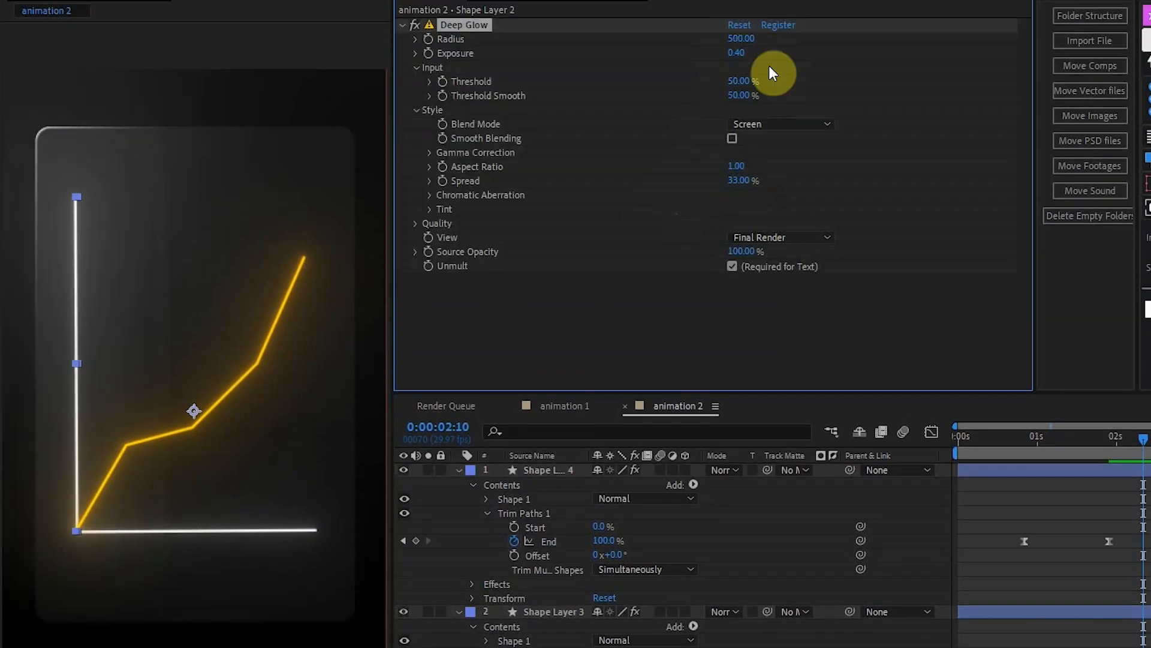
Add a second CC Light Sweep to the glass panel on Shape Layer 1 with center 190.9, 1428.8, width 119 and sweep intensity 15.
{"action": "left_click", "coordinate": [1099, 469]}
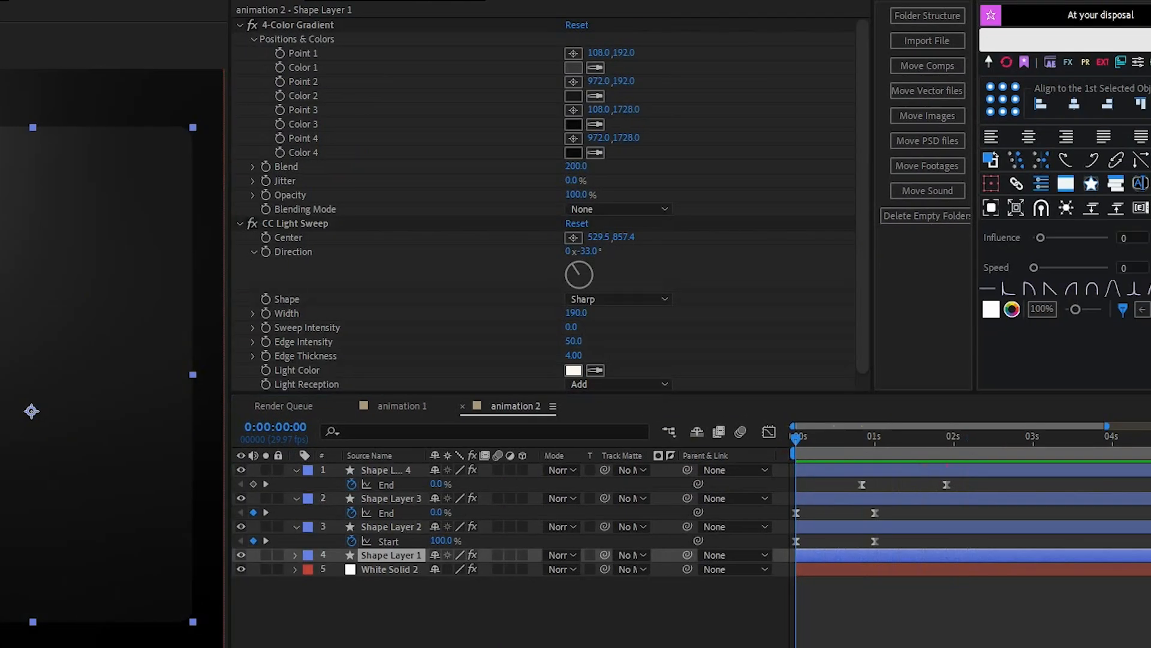
{"action": "left_click_drag", "start_coordinate": [1051, 175], "coordinate": [109, 545]}
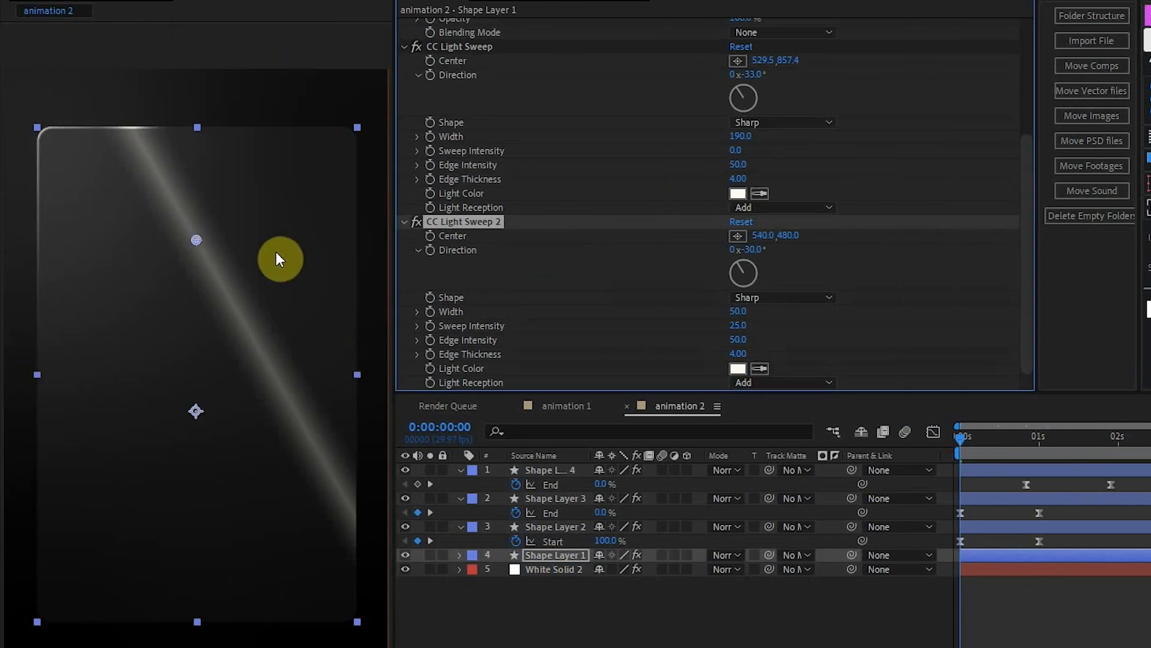
{"action": "left_click_drag", "start_coordinate": [196, 239], "coordinate": [72, 577]}
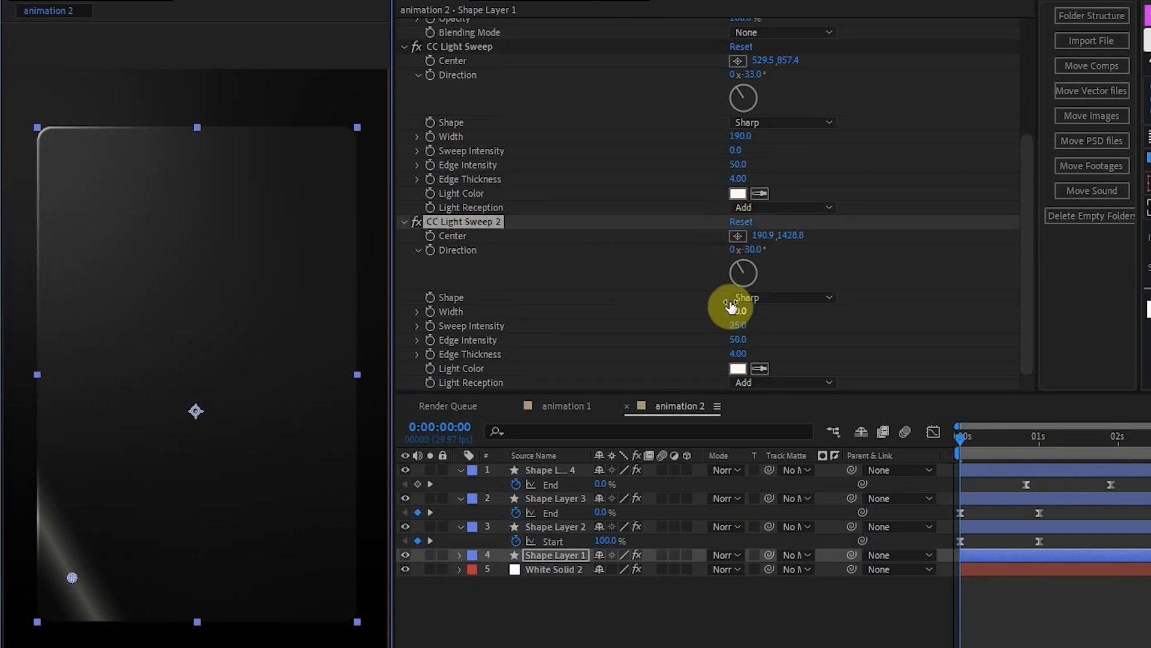
{"action": "left_click_drag", "start_coordinate": [738, 313], "coordinate": [783, 309]}
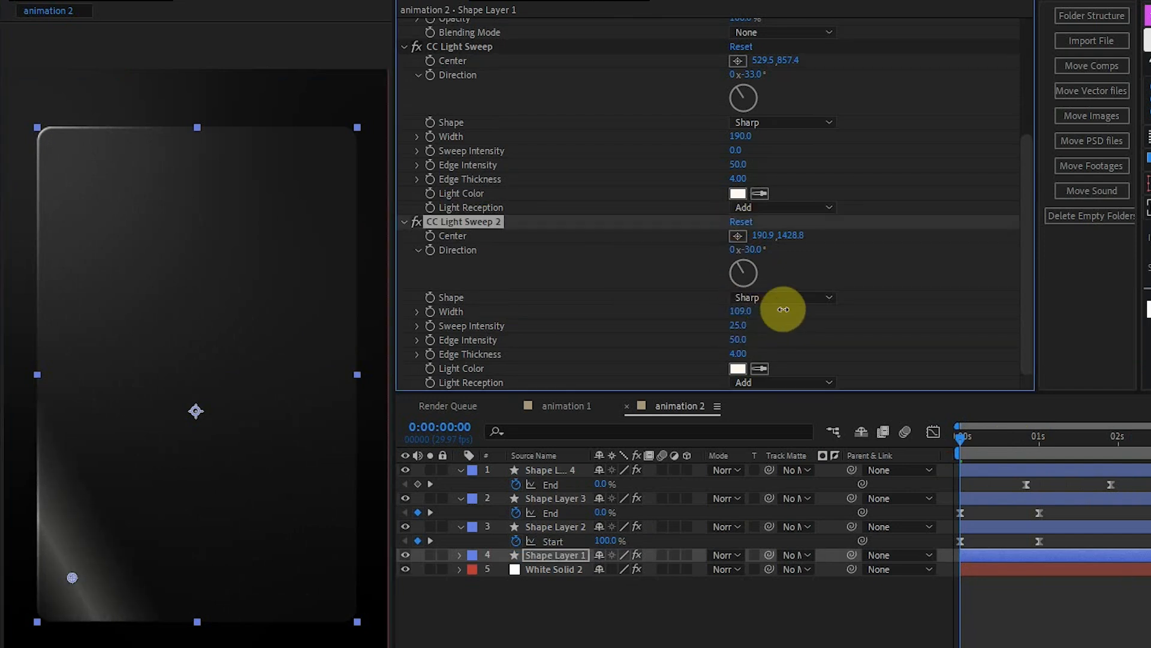
{"action": "left_click", "coordinate": [737, 325]}
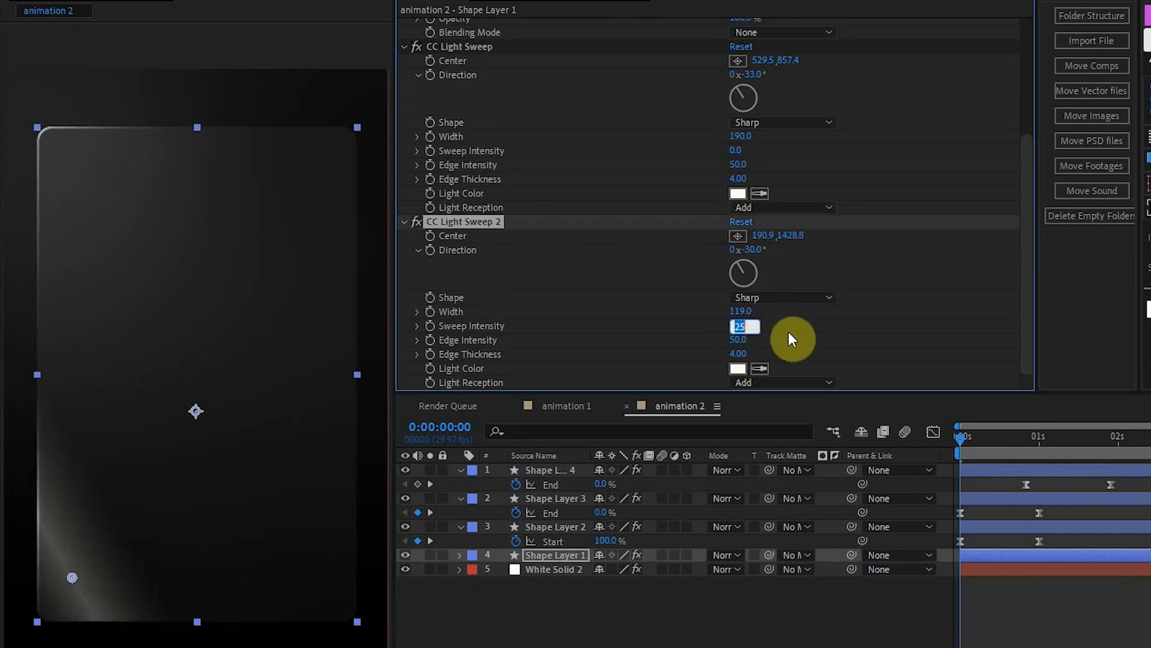
{"action": "key", "text": "Return"}
Keyframe the second light sweep's Center near the animation start, with an end position of 1032.0, 163.7 at 0:00:01:16.
{"action": "left_click", "coordinate": [989, 443]}
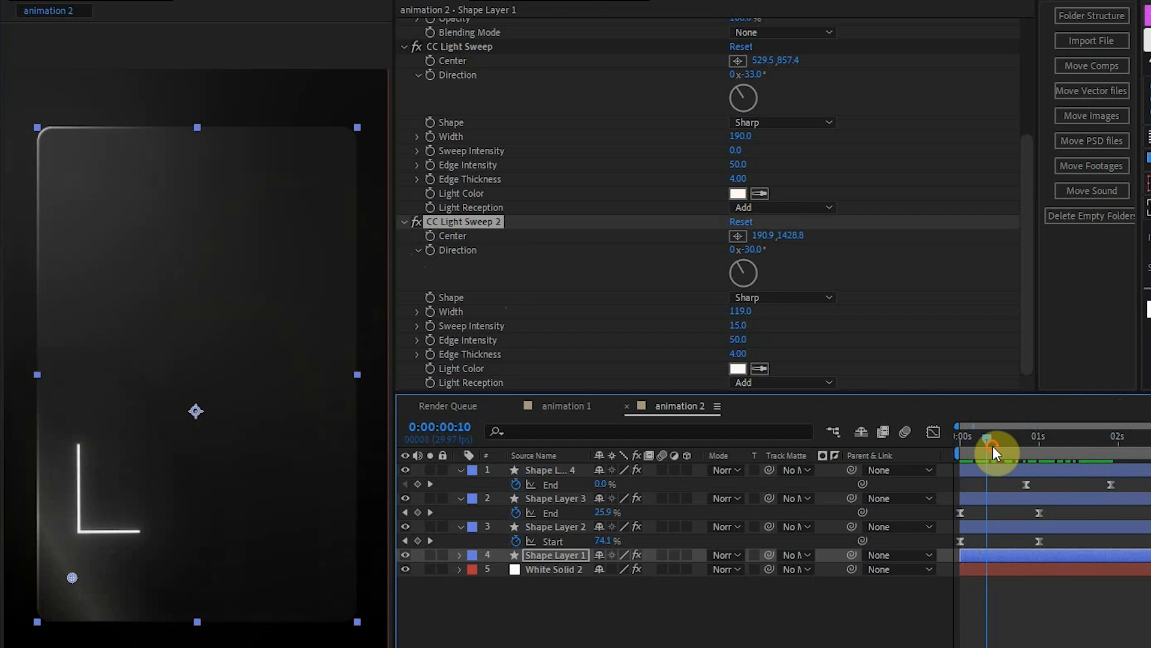
{"action": "left_click", "coordinate": [428, 237]}
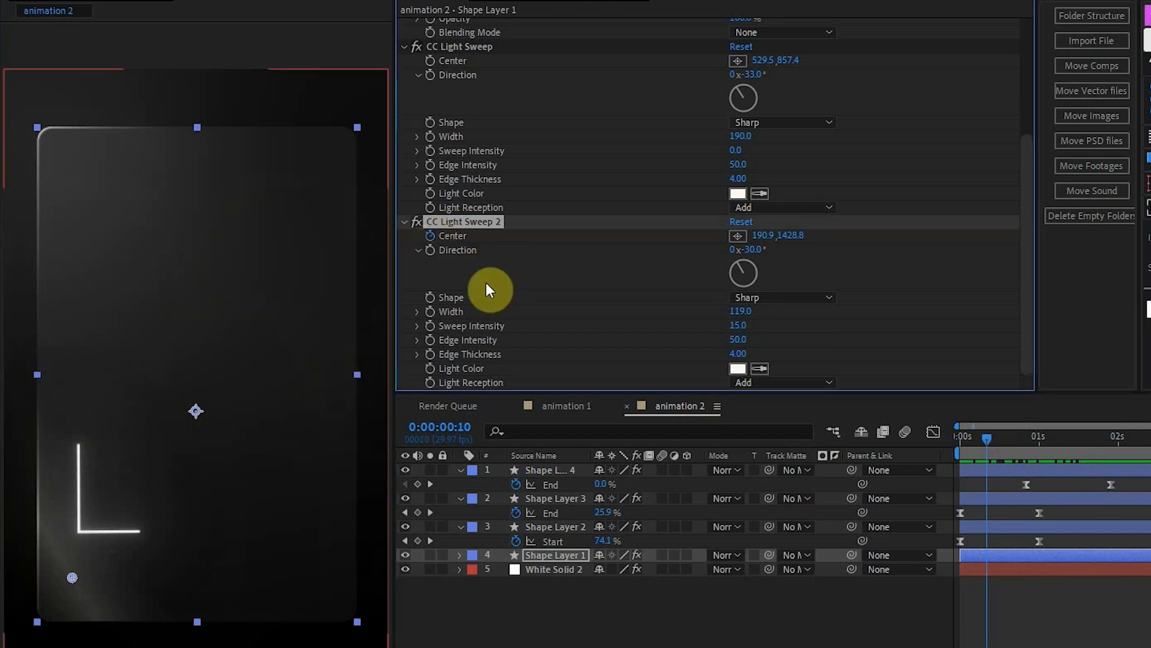
{"action": "key", "text": "u"}
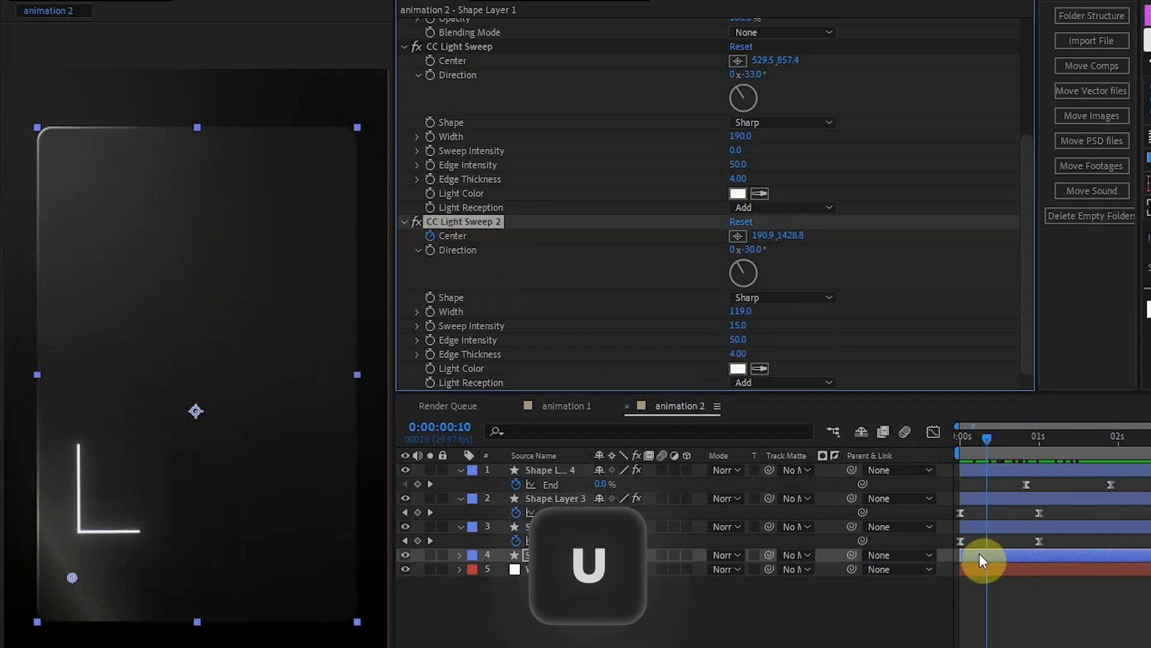
{"action": "left_click_drag", "start_coordinate": [1025, 447], "coordinate": [1081, 446]}
{"action": "left_click_drag", "start_coordinate": [993, 577], "coordinate": [980, 590]}
{"action": "left_click", "coordinate": [966, 584]}
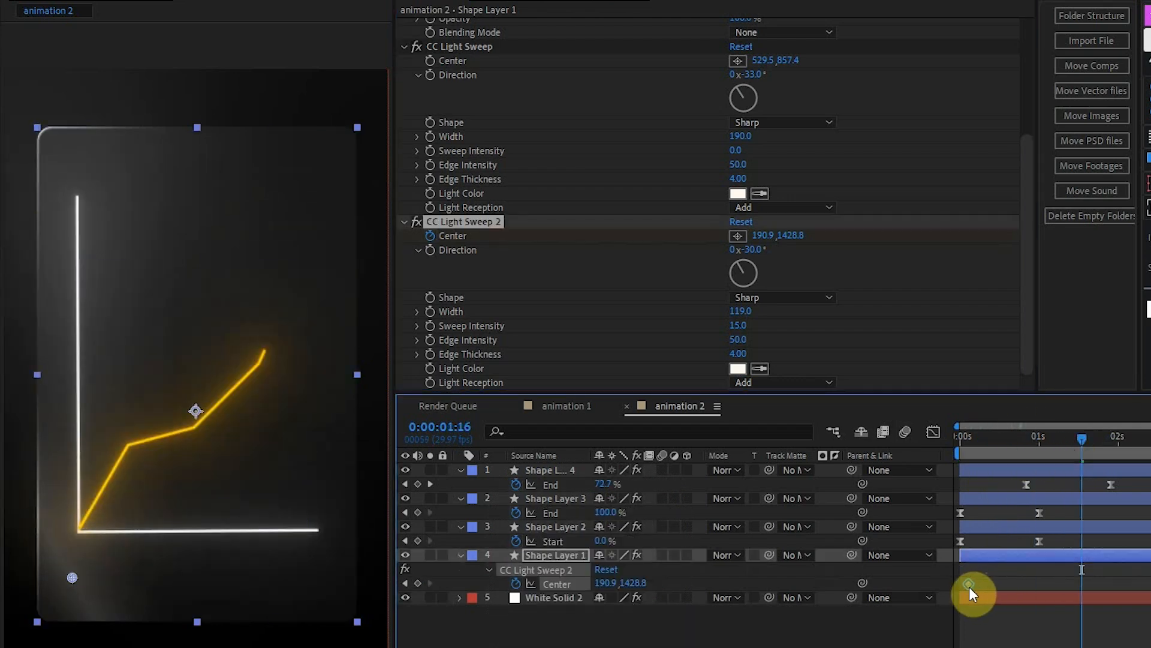
{"action": "left_click_drag", "start_coordinate": [72, 577], "coordinate": [367, 132]}
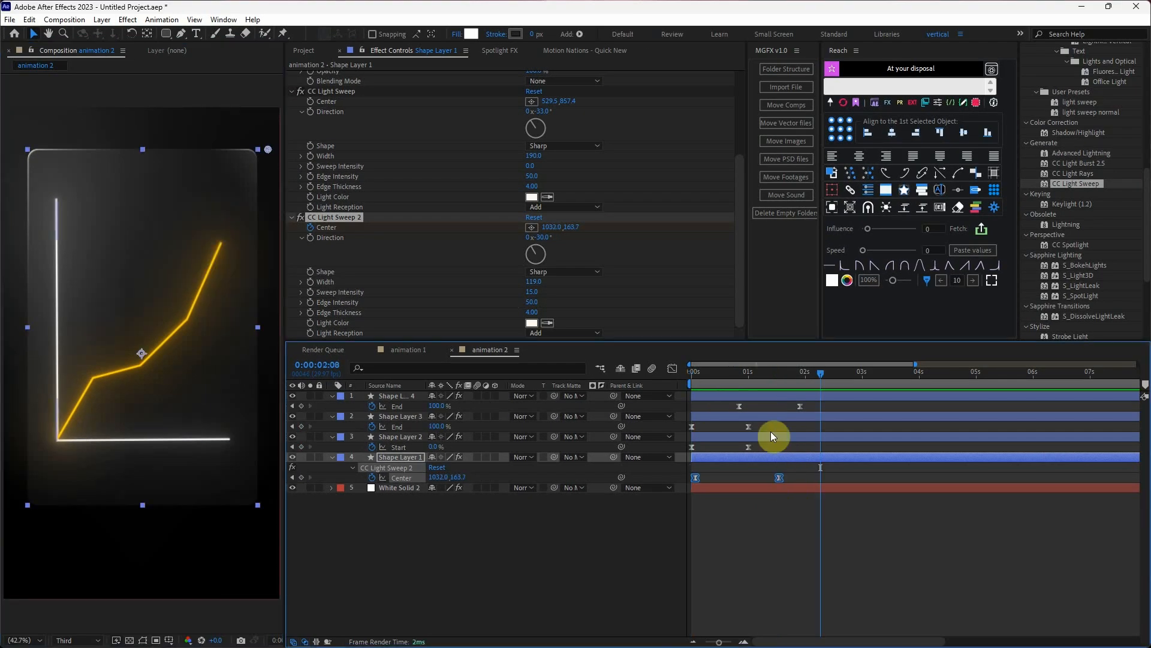
Ease both light sweep Center keyframes and retime them to run from 0:00:01:22 to about 2.5 seconds.
{"action": "left_click_drag", "start_coordinate": [1102, 583], "coordinate": [971, 585]}
{"action": "left_click_drag", "start_coordinate": [700, 478], "coordinate": [696, 478]}
{"action": "left_click_drag", "start_coordinate": [697, 477], "coordinate": [789, 477]}
{"action": "left_click_drag", "start_coordinate": [732, 377], "coordinate": [838, 378]}
{"action": "left_click_drag", "start_coordinate": [873, 478], "coordinate": [838, 478]}
Move the sweep's Center at its first keyframe to 64.4, 1602.2, outside the panel's lower corner, and preview the animation.
{"action": "left_click", "coordinate": [694, 382]}
{"action": "left_click_drag", "start_coordinate": [719, 387], "coordinate": [790, 378]}
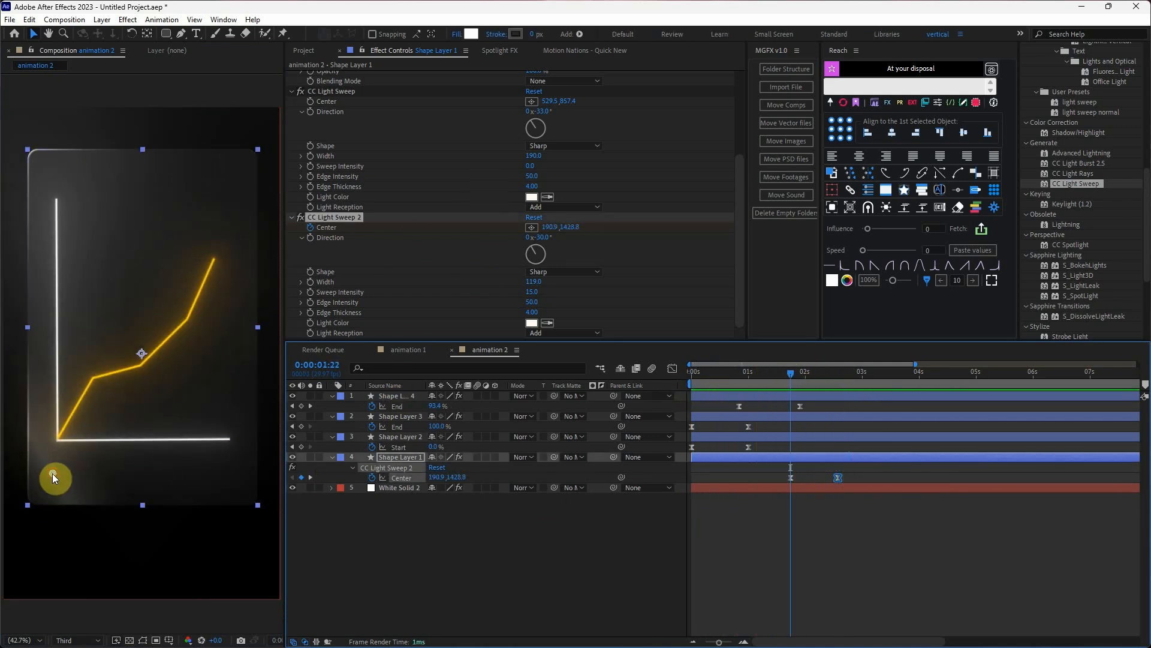
{"action": "left_click_drag", "start_coordinate": [52, 473], "coordinate": [20, 517]}
{"action": "left_click_drag", "start_coordinate": [749, 385], "coordinate": [722, 389]}
{"action": "key", "text": "space"}
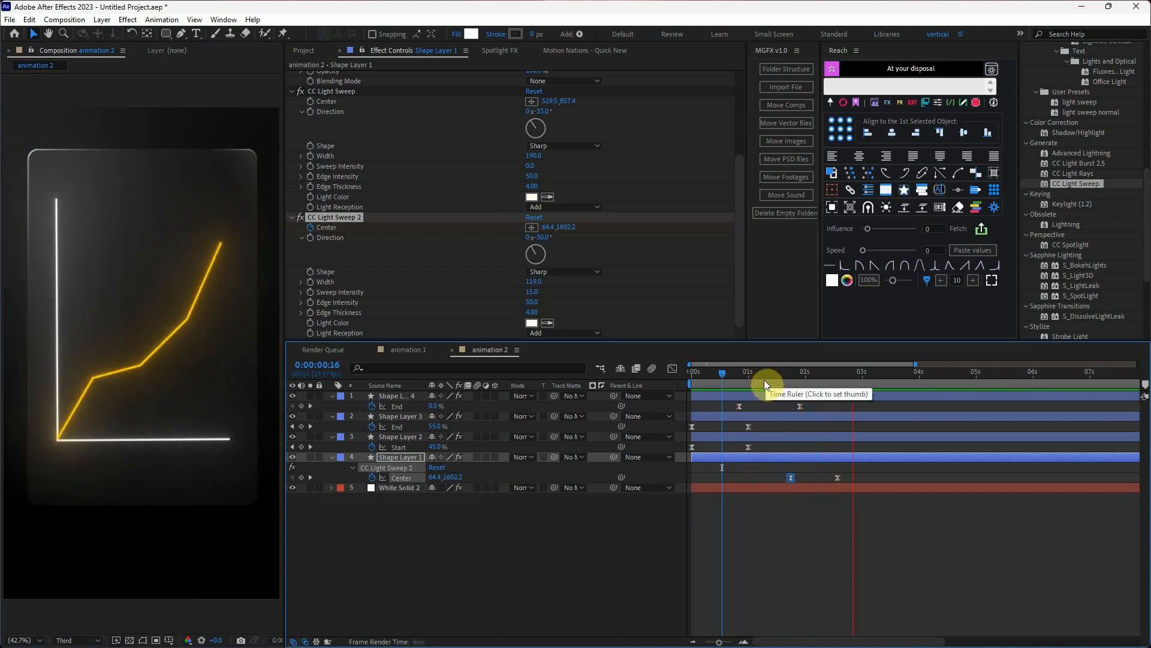
Add the bold title "Video Editing" above the graph inside the glass panel and set its font size to 100 px.
{"action": "type", "text": "Vi"}
{"action": "type", "text": "deo Editing"}
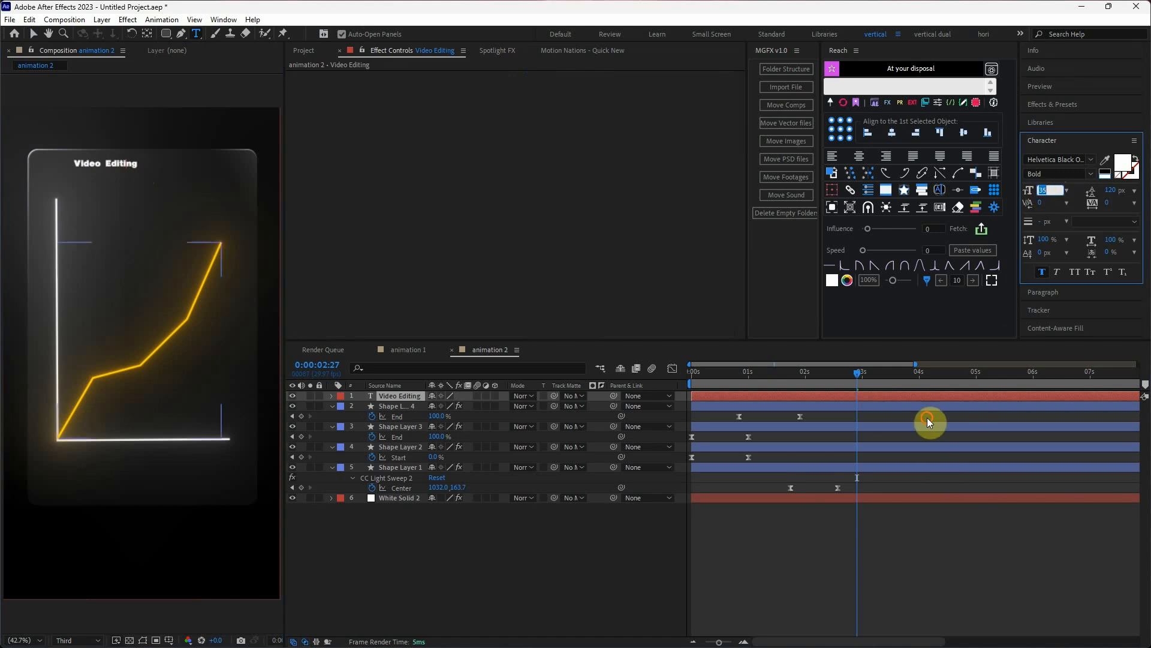
{"action": "left_click_drag", "start_coordinate": [1041, 191], "coordinate": [1071, 183]}
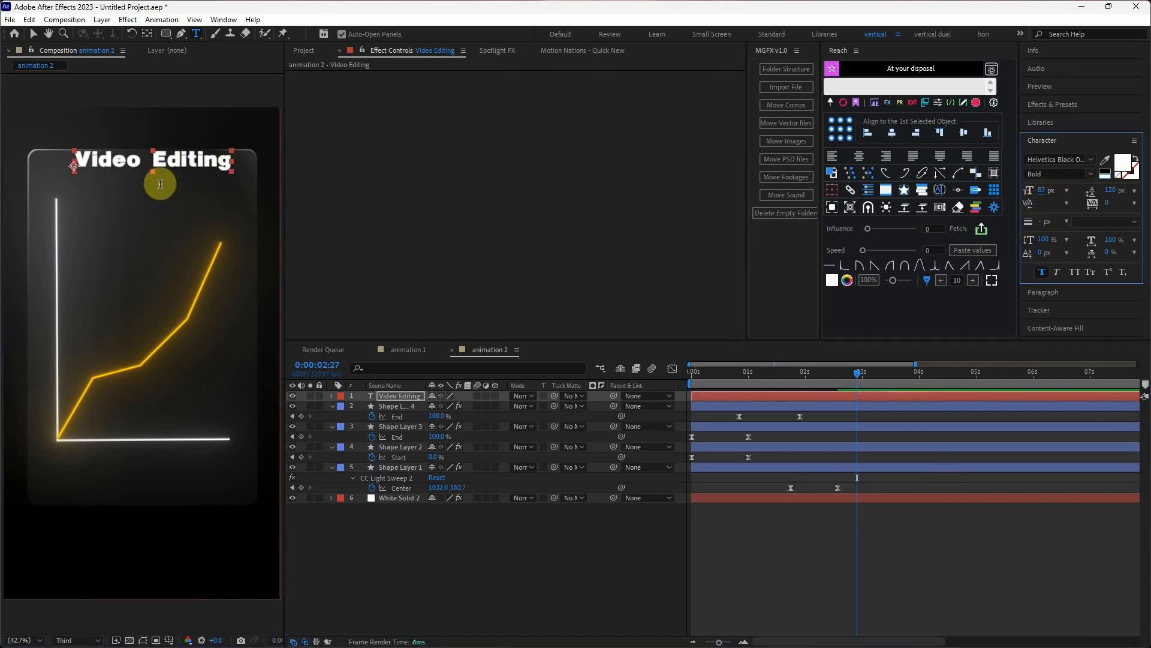
{"action": "left_click", "coordinate": [30, 34]}
{"action": "mouse_move", "coordinate": [156, 164]}
{"action": "left_mouse_down"}
{"action": "mouse_move", "coordinate": [147, 178]}
{"action": "mouse_move", "coordinate": [162, 178]}
{"action": "left_mouse_up"}
{"action": "left_click", "coordinate": [1044, 189]}
{"action": "type", "text": "100"}
{"action": "key", "text": "Return"}
Paste Deep Glow onto the Video Editing title and set its radius to 700 and exposure to 0.15.
{"action": "left_click", "coordinate": [461, 175]}
{"action": "key", "text": "ctrl+v"}
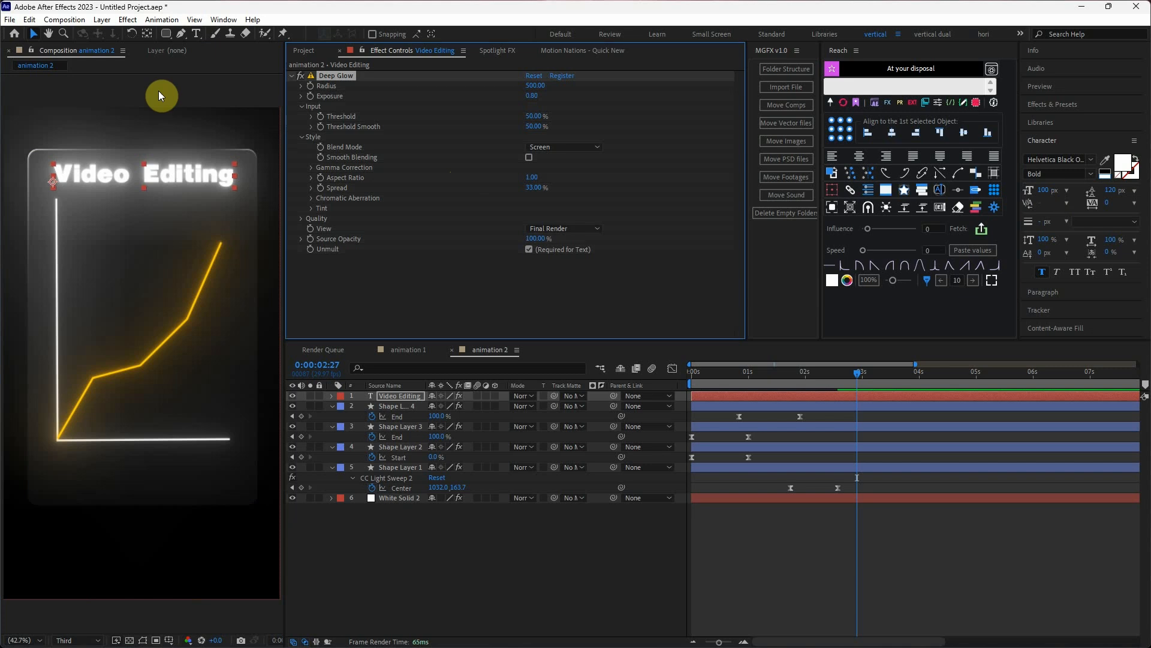
{"action": "left_click", "coordinate": [535, 86]}
{"action": "type", "text": "700"}
{"action": "key", "text": "Return"}
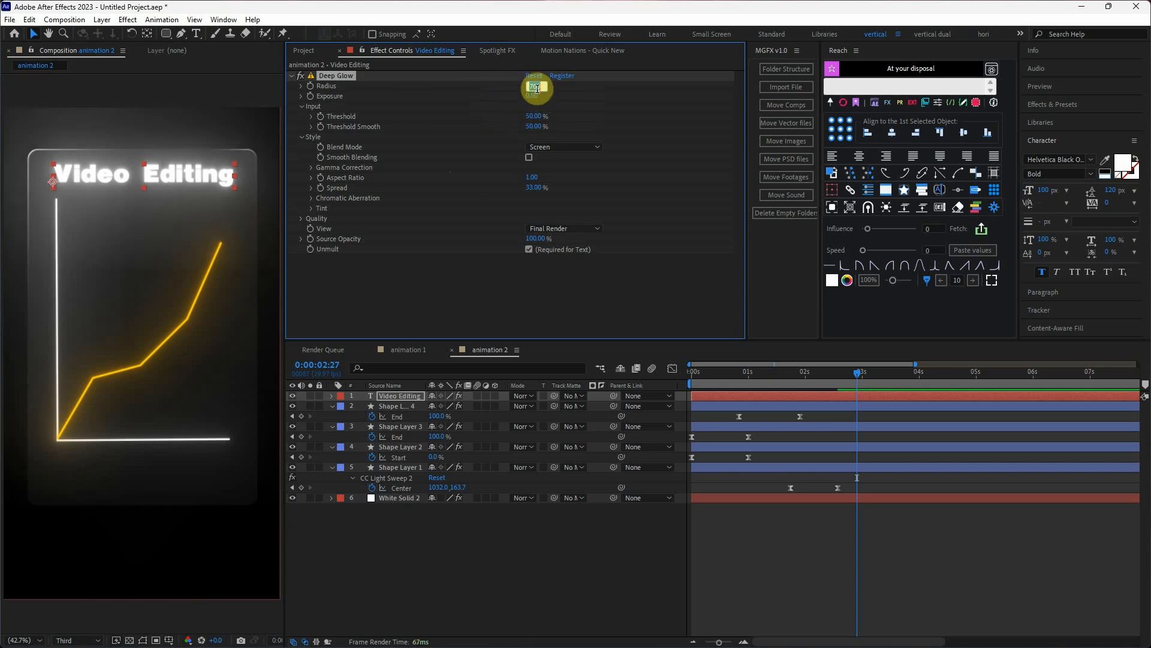
{"action": "left_click", "coordinate": [532, 96]}
{"action": "type", "text": "0.15"}
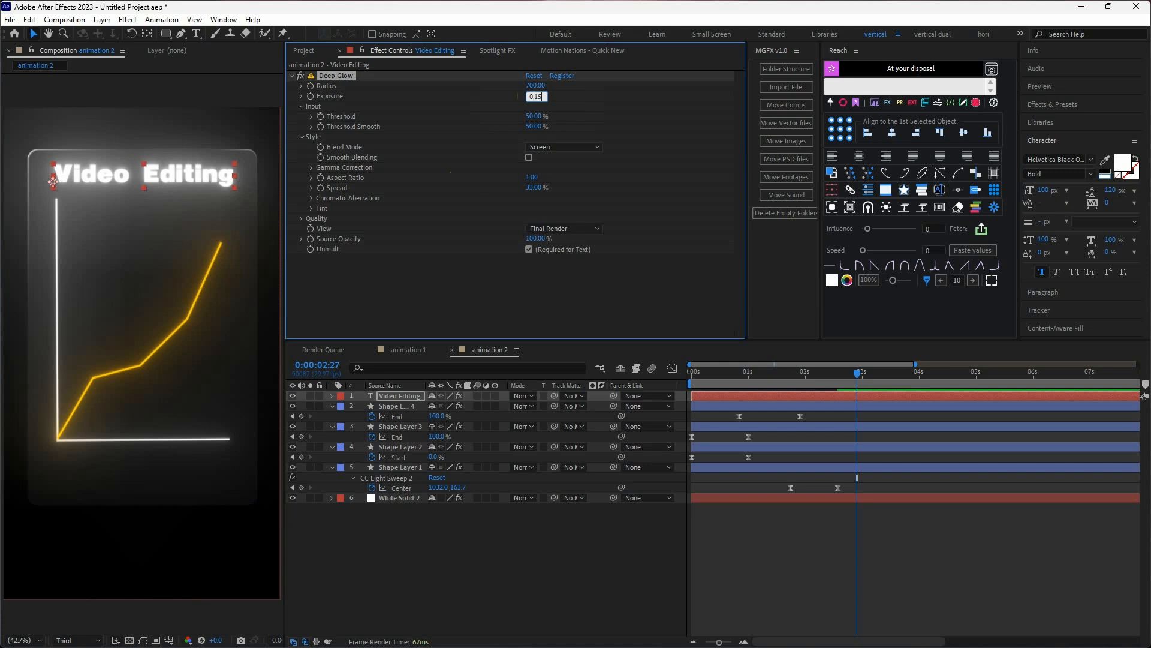
{"action": "key", "text": "Return"}
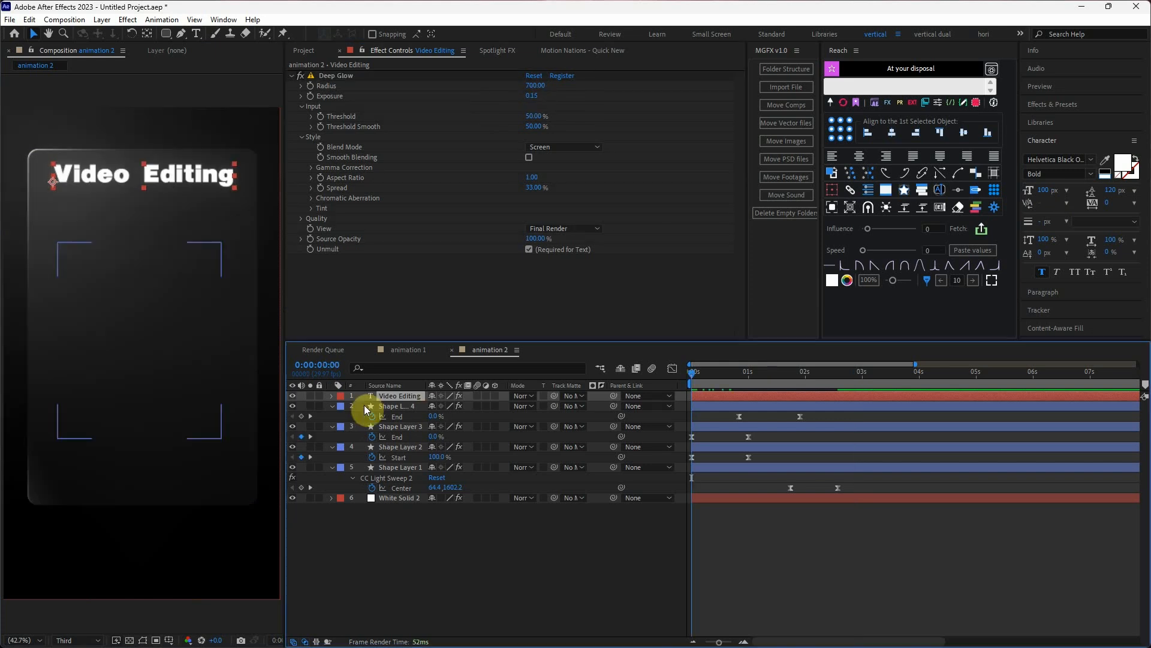
Add an Opacity text animator to the Video Editing title at 0% opacity, with Range Selector Start 0% and End 100%.
{"action": "left_click", "coordinate": [332, 396]}
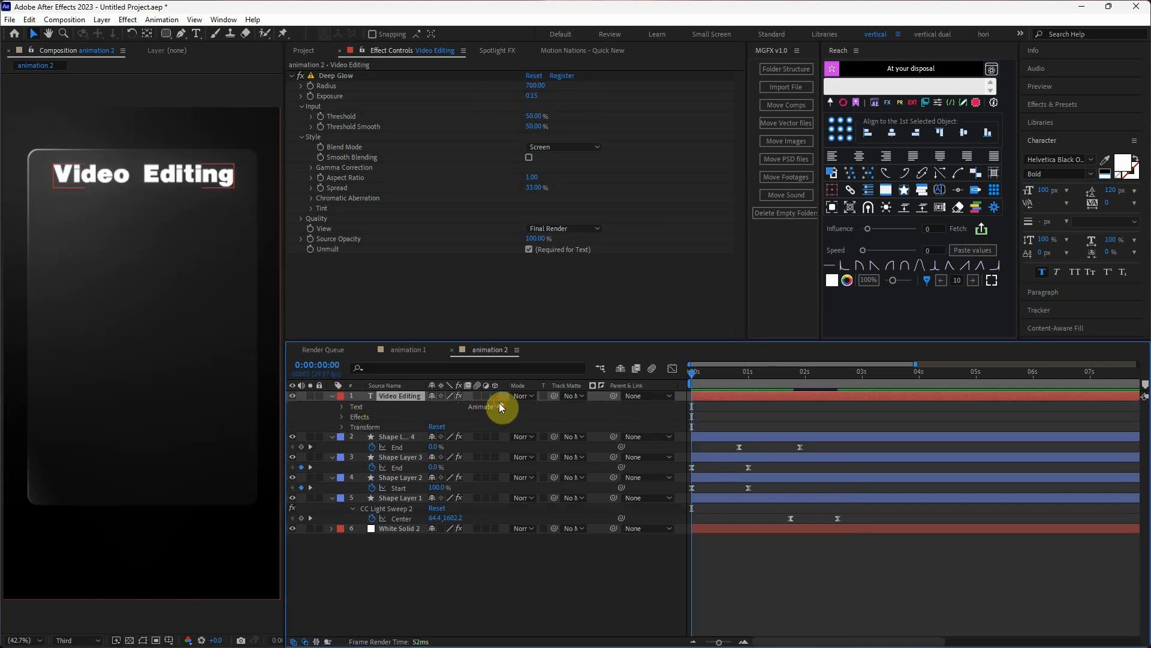
{"action": "left_click", "coordinate": [501, 406]}
{"action": "left_click", "coordinate": [543, 243]}
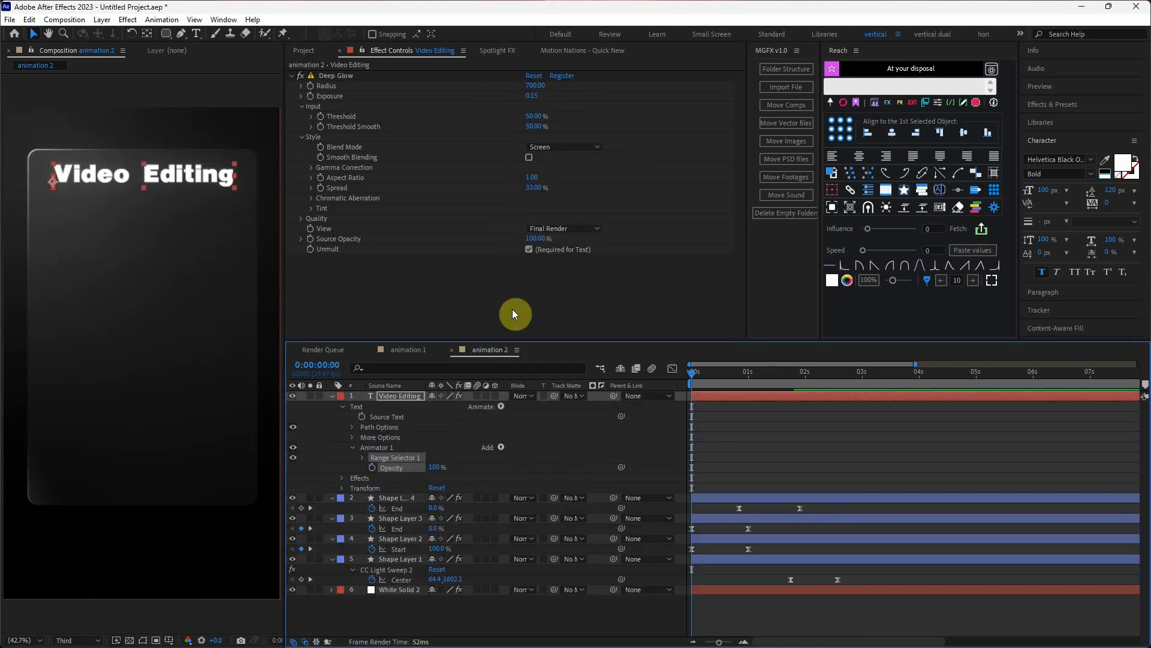
{"action": "left_click", "coordinate": [363, 457]}
{"action": "left_click", "coordinate": [401, 478]}
{"action": "left_click_drag", "start_coordinate": [434, 508], "coordinate": [357, 509]}
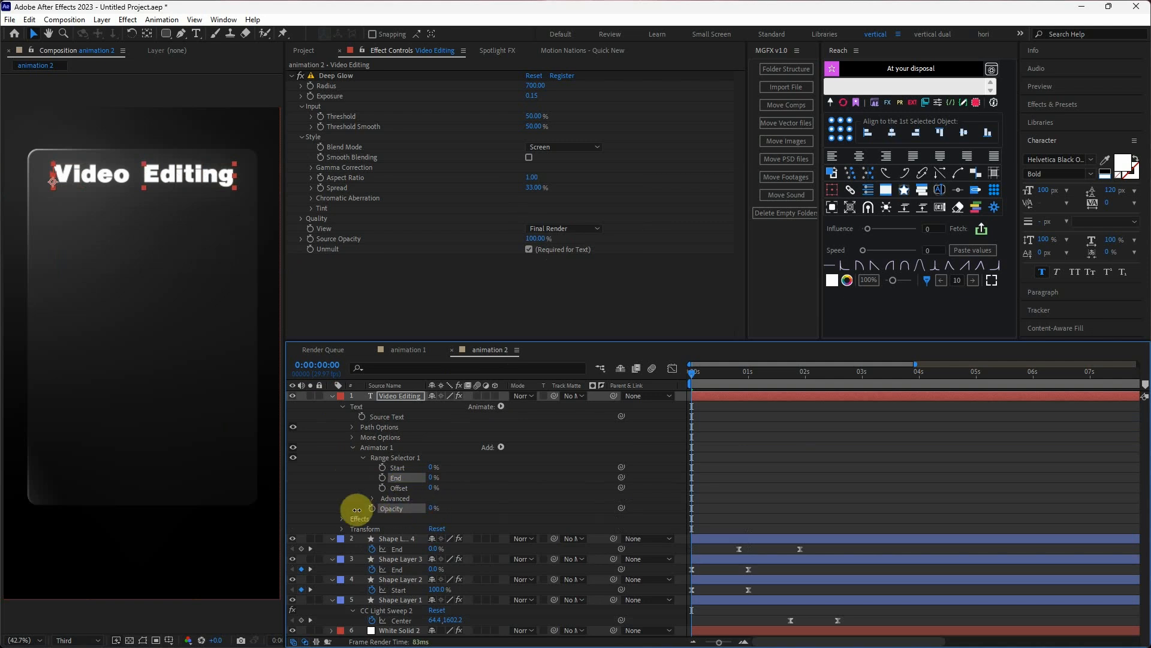
{"action": "left_click_drag", "start_coordinate": [433, 468], "coordinate": [532, 472]}
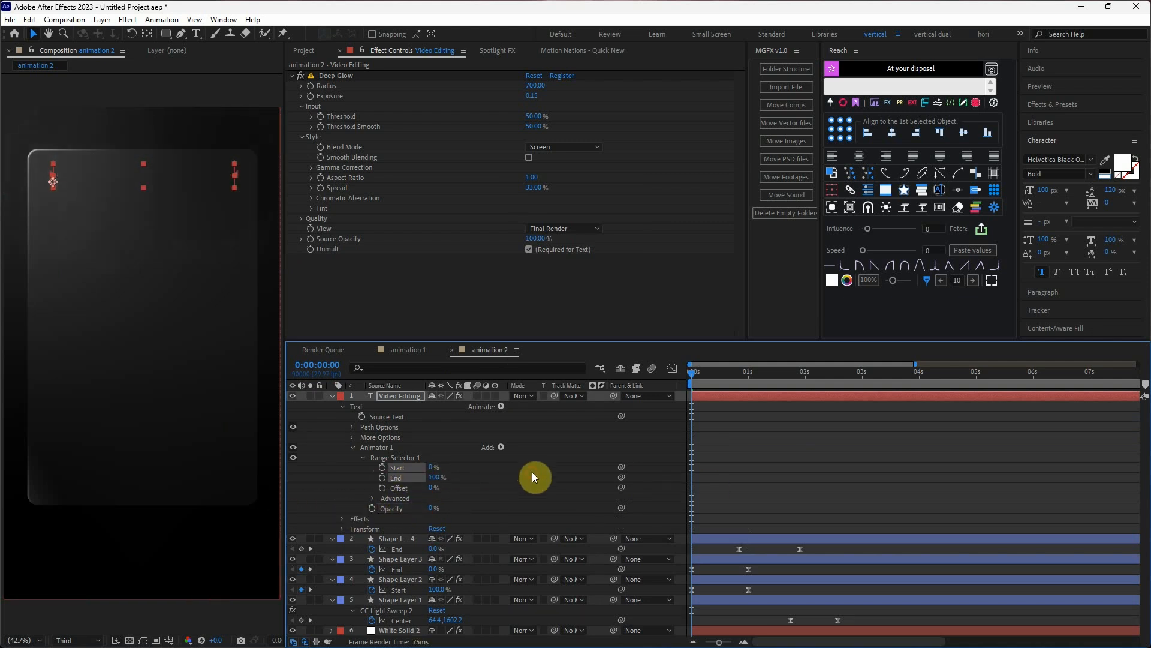
Keyframe the title's Range Selector Start from 0% at the first frame to 100% at 0:00:01:01 and apply Easy Ease.
{"action": "left_click", "coordinate": [382, 467]}
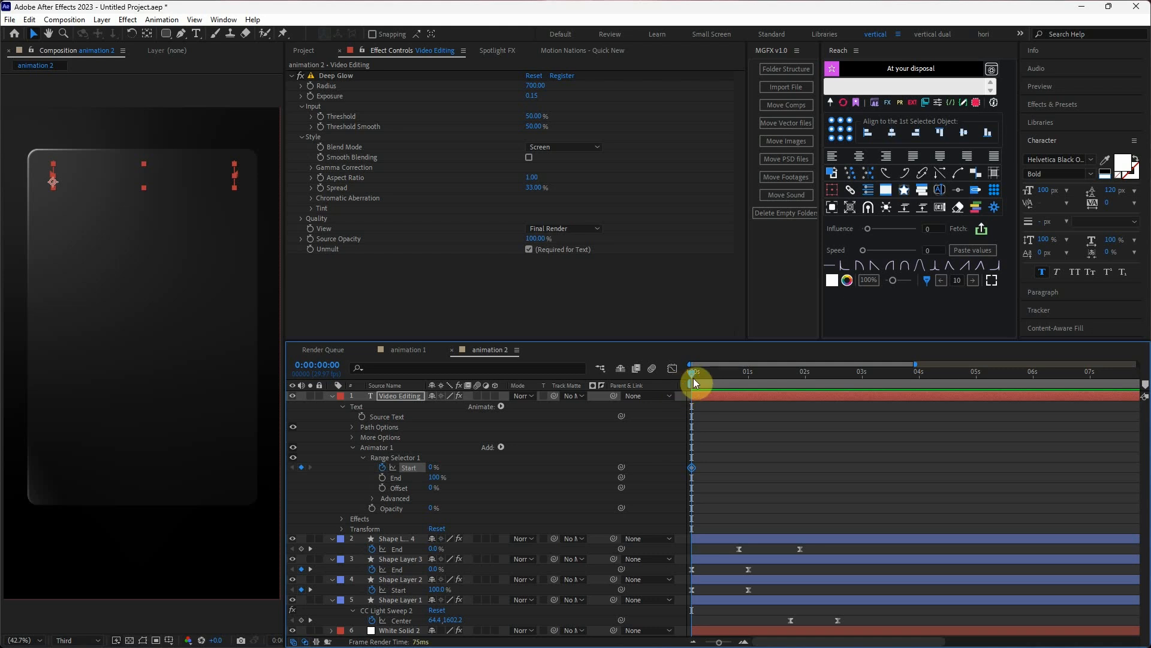
{"action": "left_click_drag", "start_coordinate": [697, 374], "coordinate": [750, 371]}
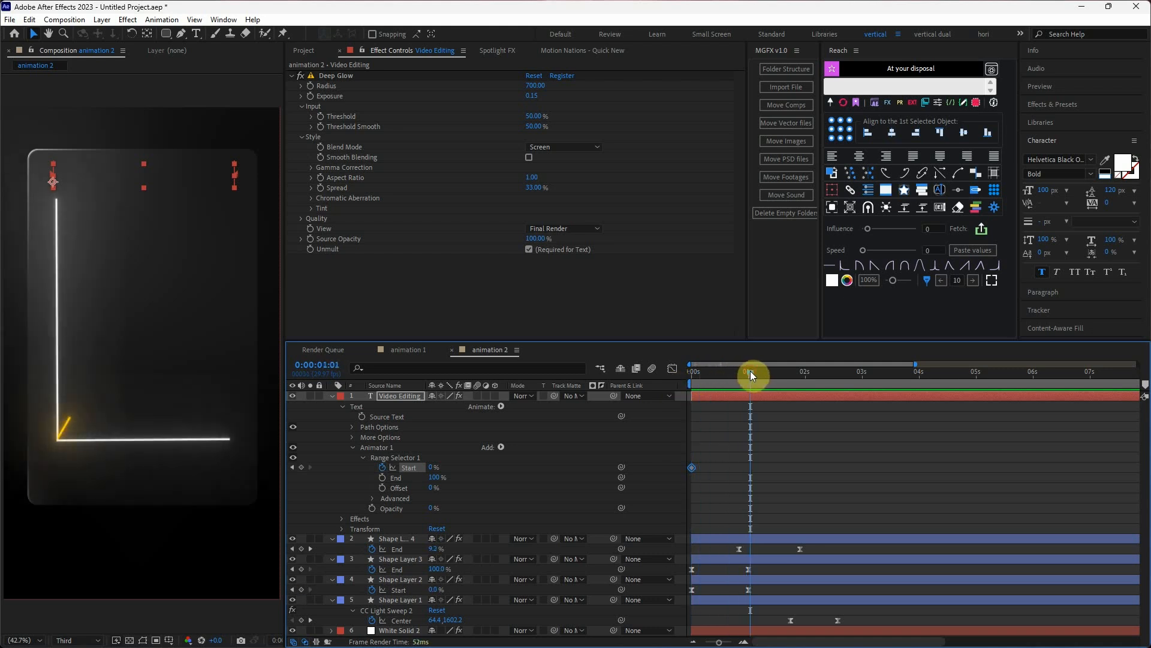
{"action": "left_click_drag", "start_coordinate": [435, 467], "coordinate": [538, 456]}
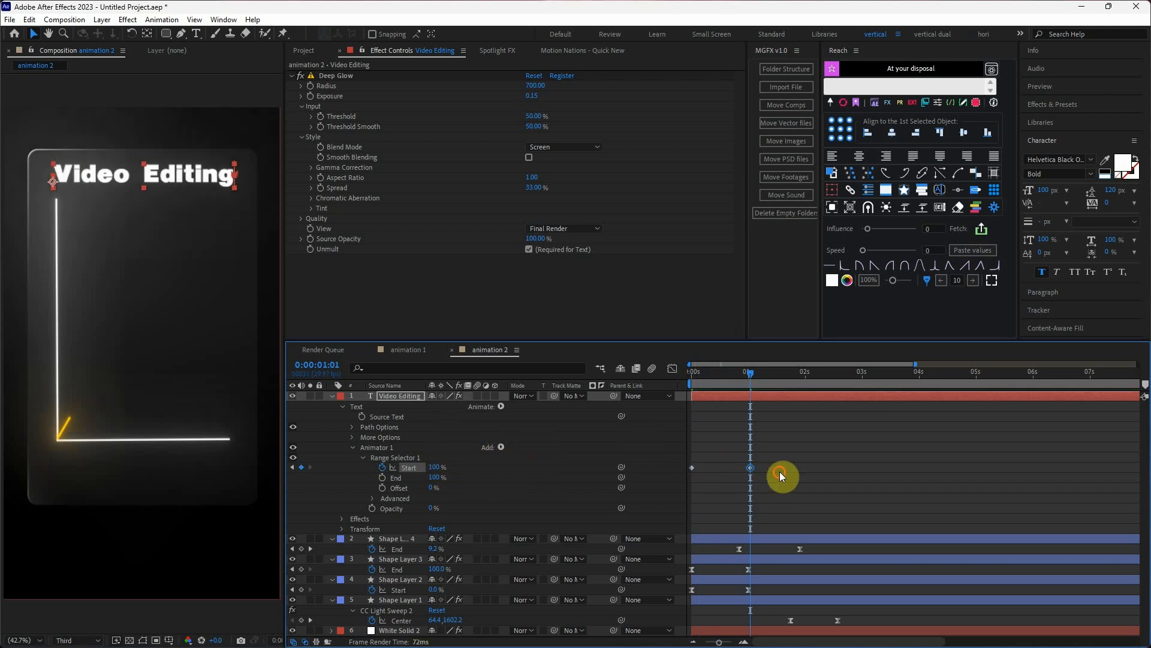
{"action": "left_click_drag", "start_coordinate": [780, 472], "coordinate": [682, 455]}
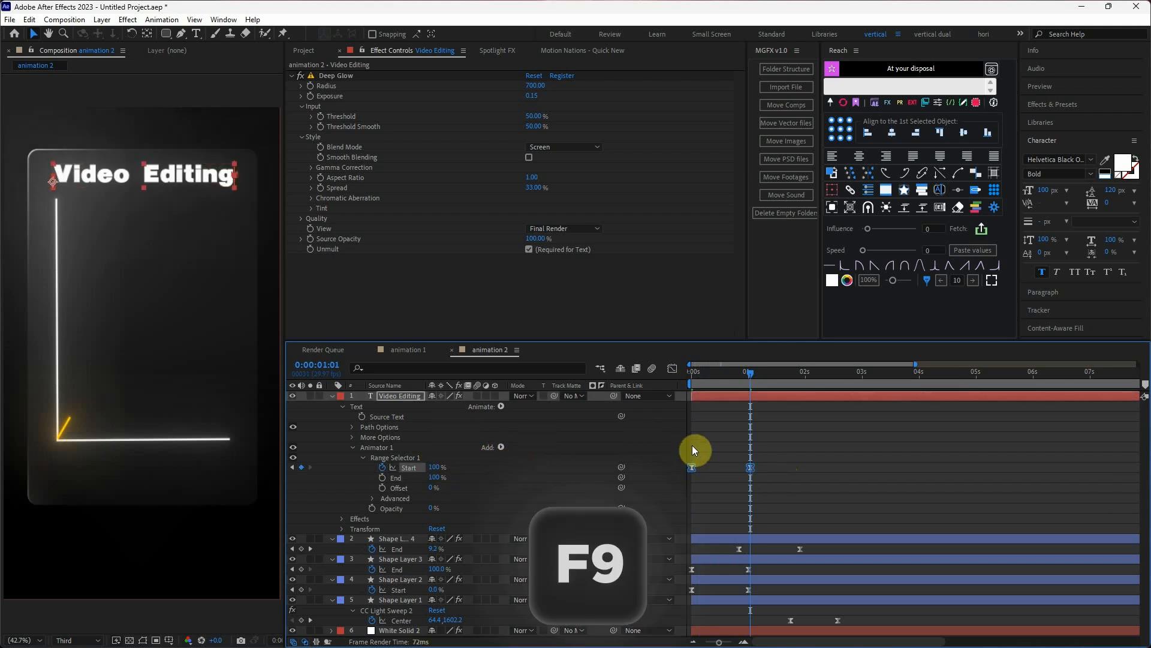